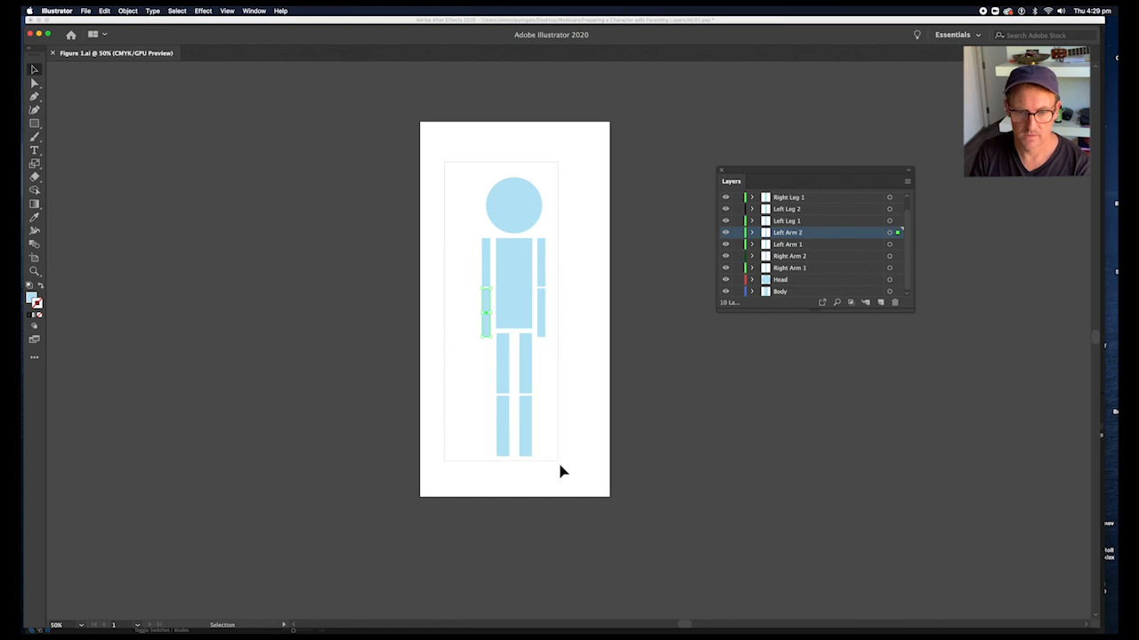
Step: Deselect the artwork and enlarge the layer list so that every layer of the figure fits
left_click(601, 179)
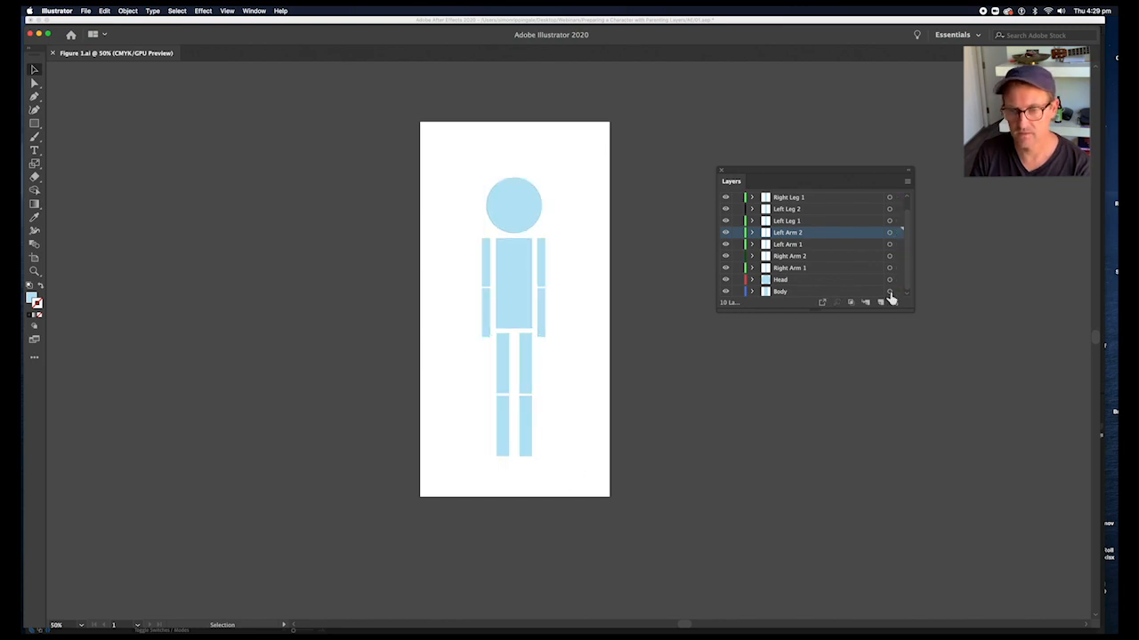
left_click_drag(911, 311, 935, 425)
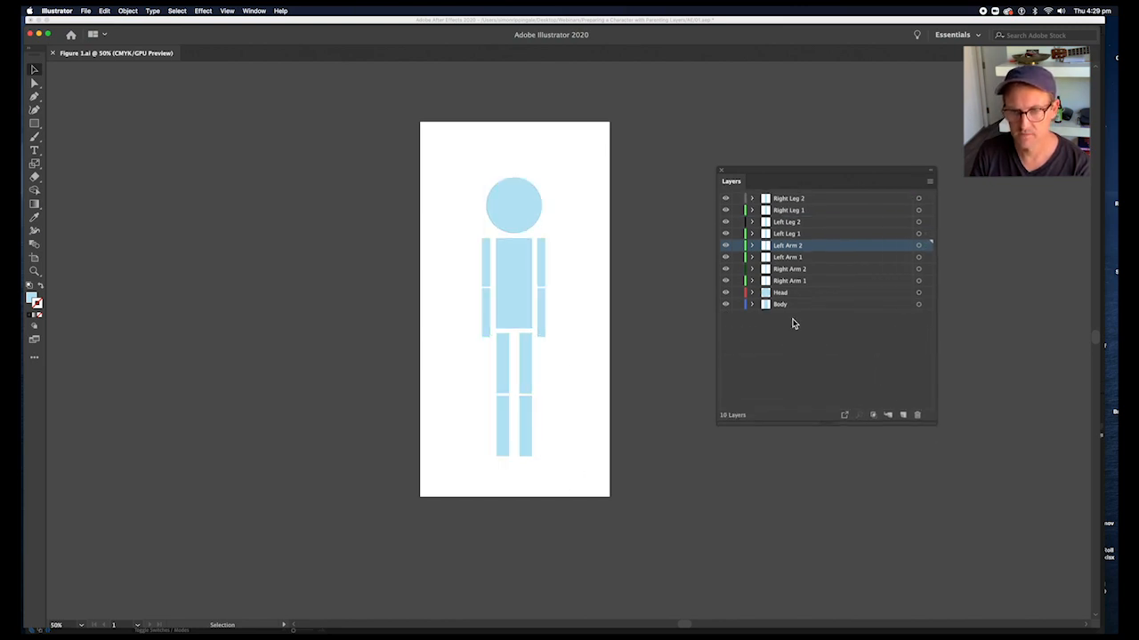
Step: Check the Body and Head layers by briefly hiding each, and move the Head layer to the top of the layer stack
left_click(726, 304)
left_click(726, 304)
left_click(726, 293)
left_click(726, 293)
left_click_drag(791, 296, 803, 195)
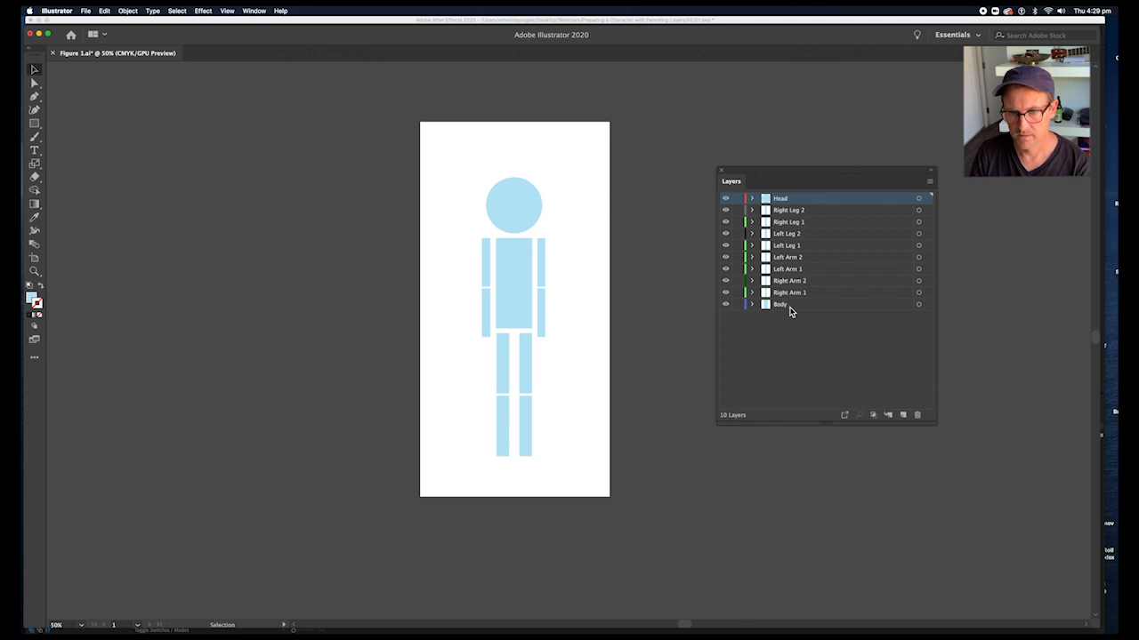
Step: Check which shape each of the Right Arm and Left Arm layers holds by briefly hiding each layer and selecting the right arm pieces
left_click(726, 294)
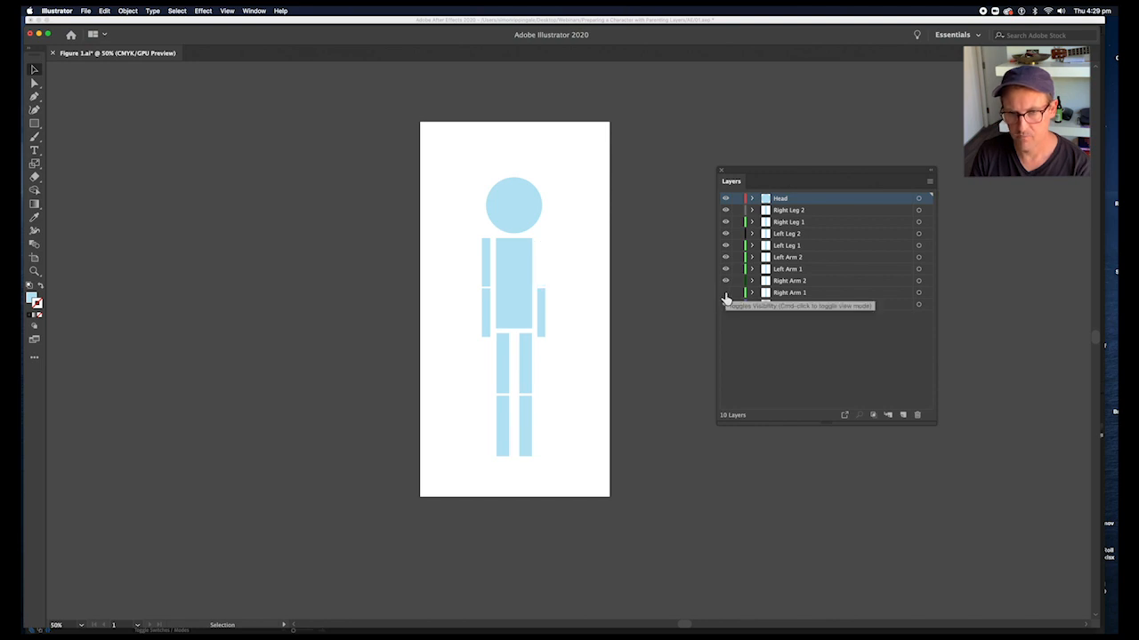
left_click(726, 293)
left_click(725, 281)
left_click(726, 282)
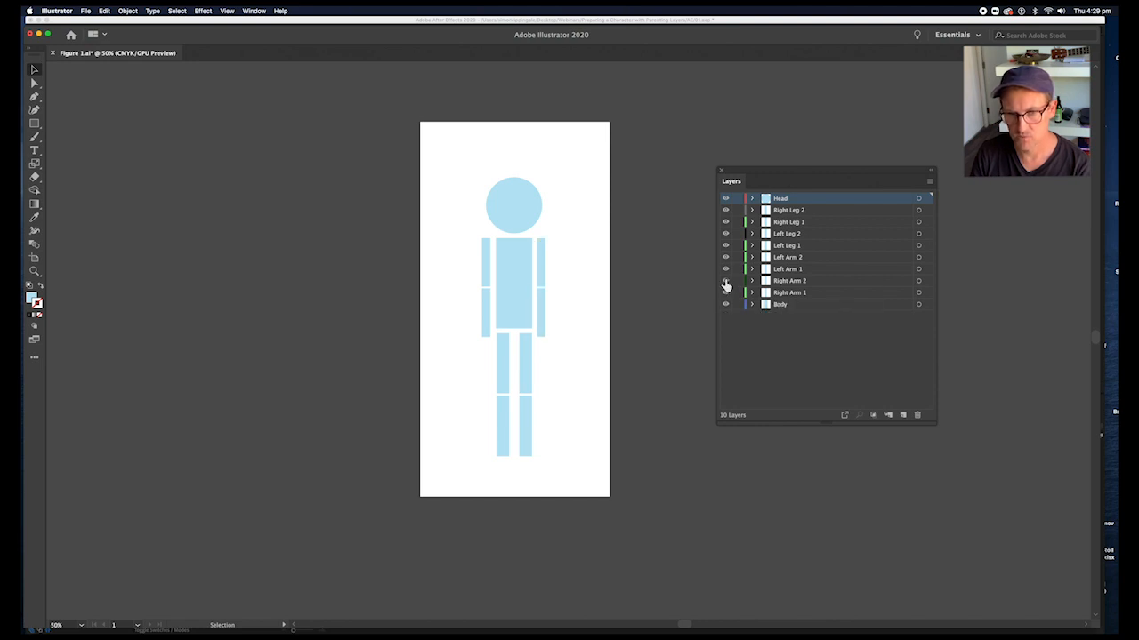
left_click(543, 265)
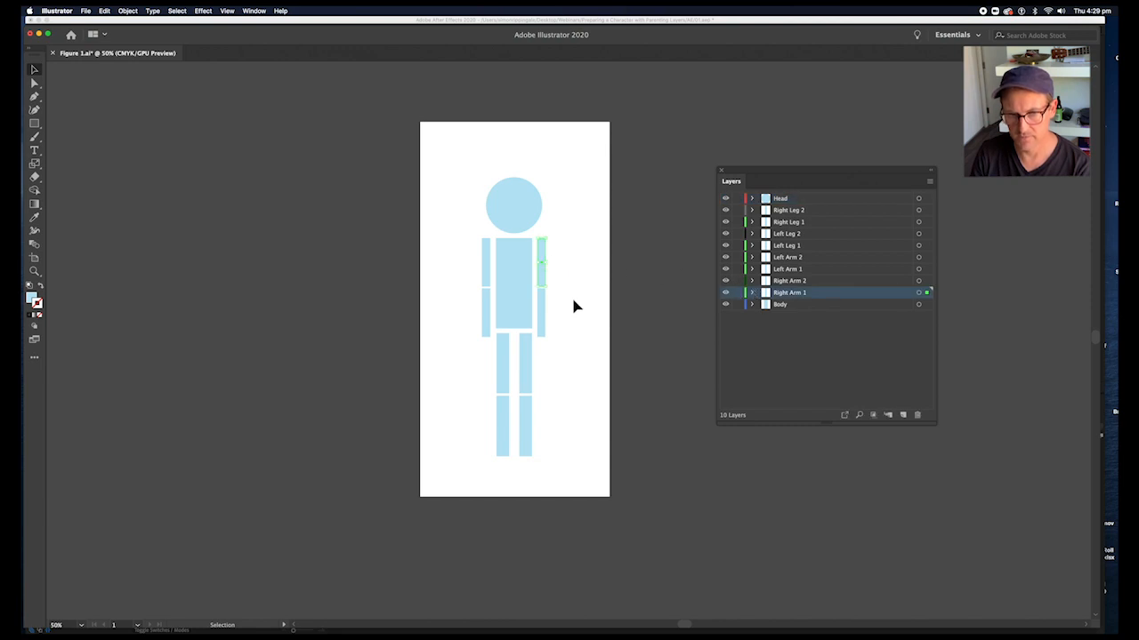
left_click(541, 315)
left_click(725, 270)
left_click(725, 269)
left_click(725, 258)
left_click(725, 258)
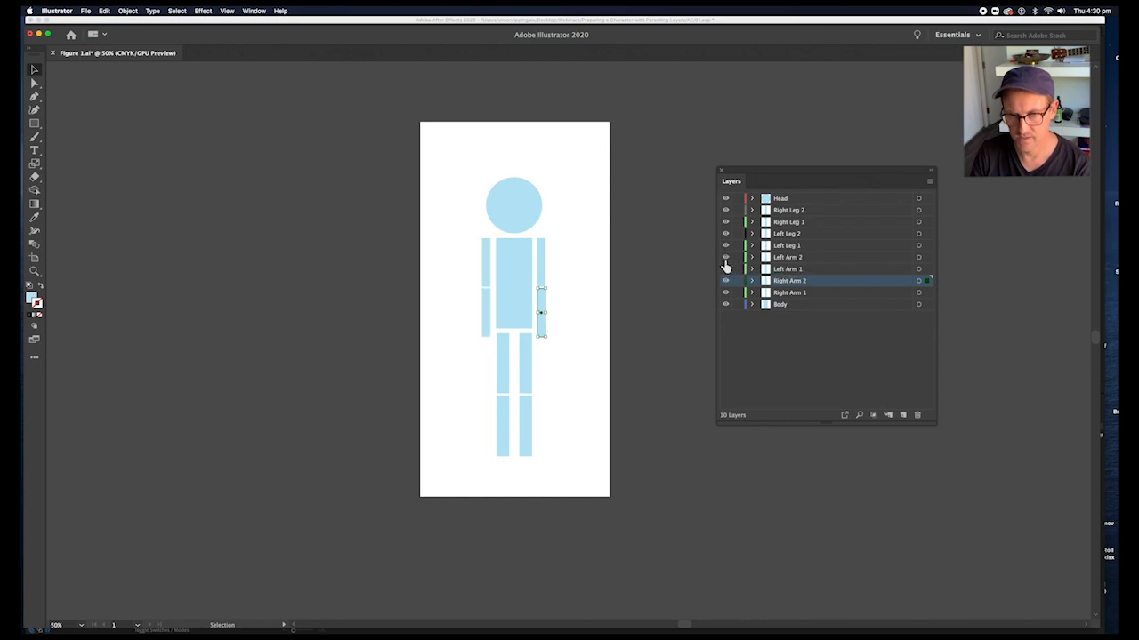
Step: Check which shape each of the four Left Leg and Right Leg layers holds by briefly hiding each layer
left_click(725, 248)
left_click(725, 248)
left_click(725, 233)
left_click(725, 233)
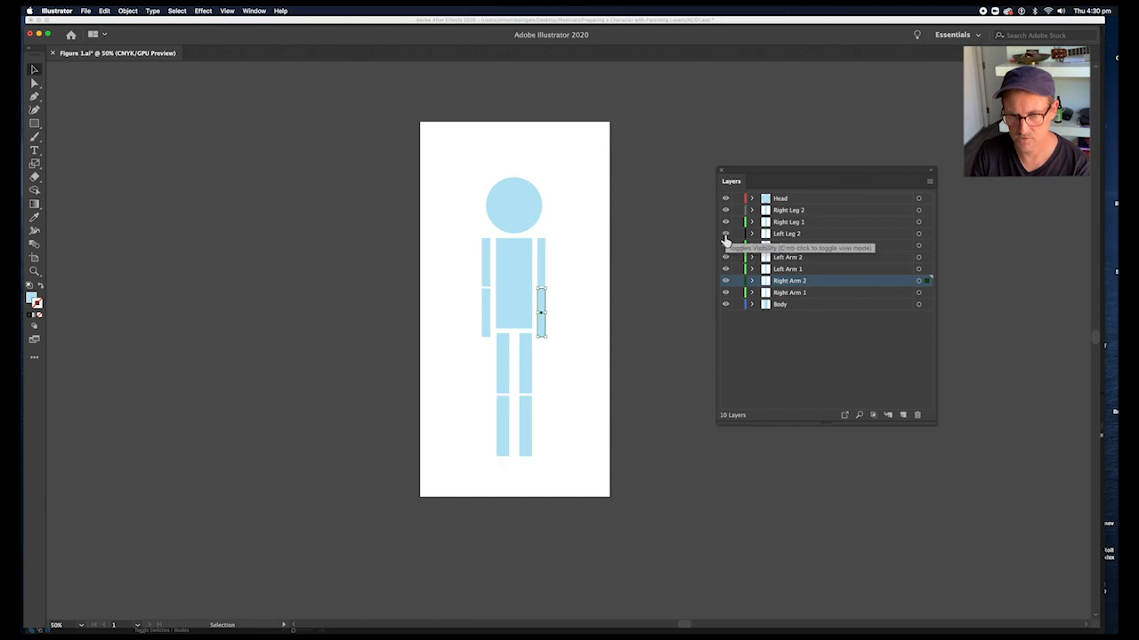
left_click(725, 222)
left_click(725, 222)
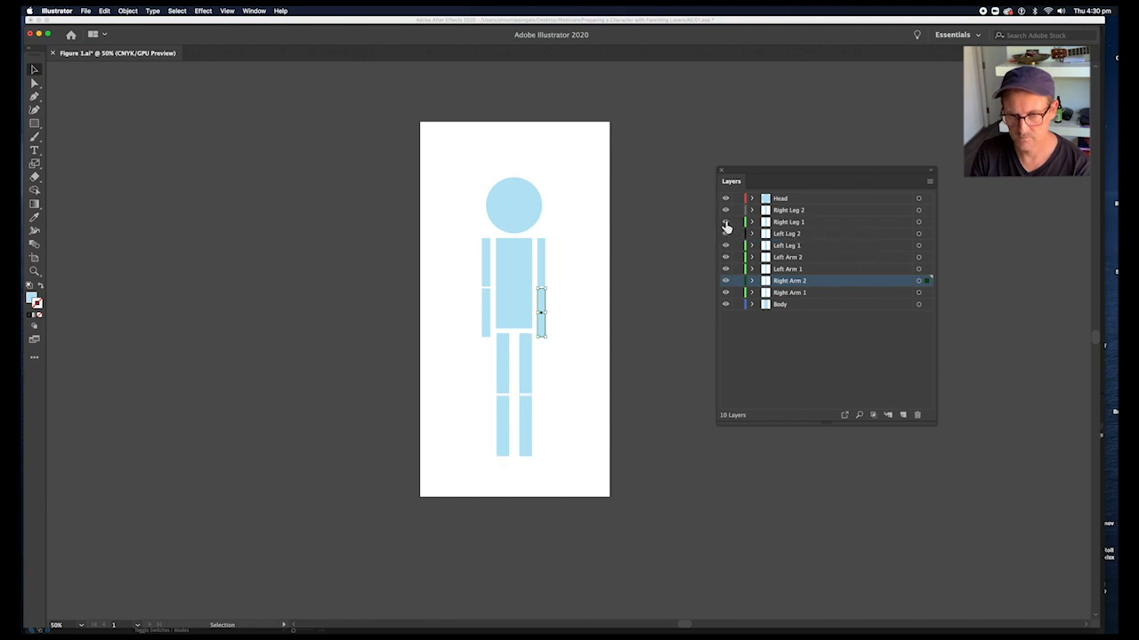
left_click(724, 210)
left_click(725, 210)
Step: Save the figure document and switch to After Effects
key("super+s")
key("super+Tab")
key("super+Tab")
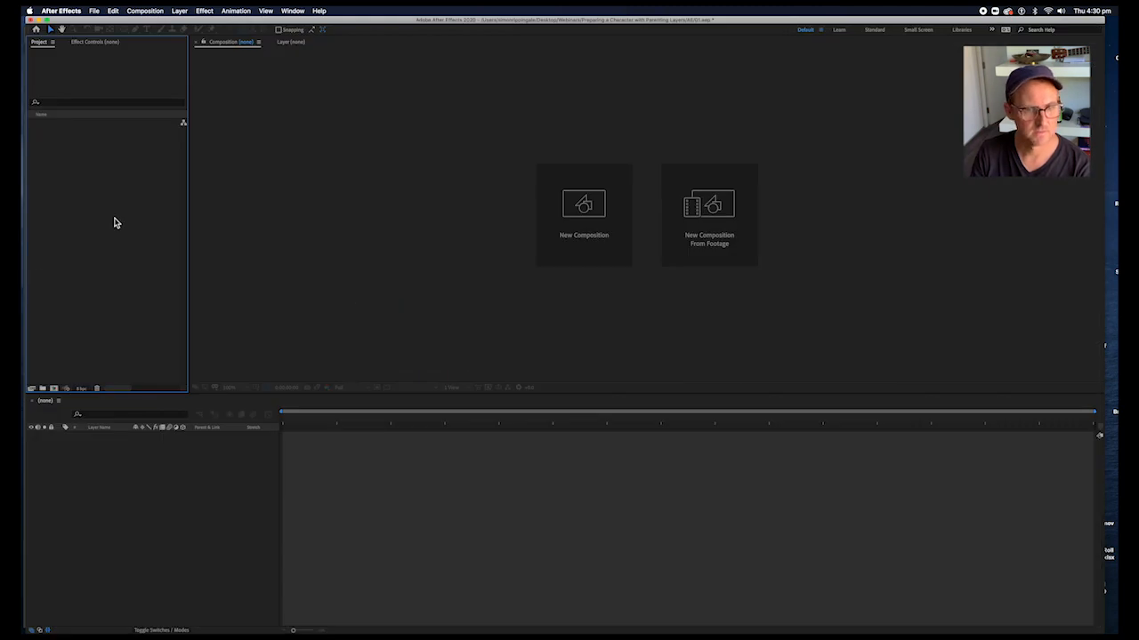
Step: Import Figure 1.ai as Composition - Retain Layer Sizes and open the imported Figure 1 composition
double_click(114, 223)
left_click(483, 92)
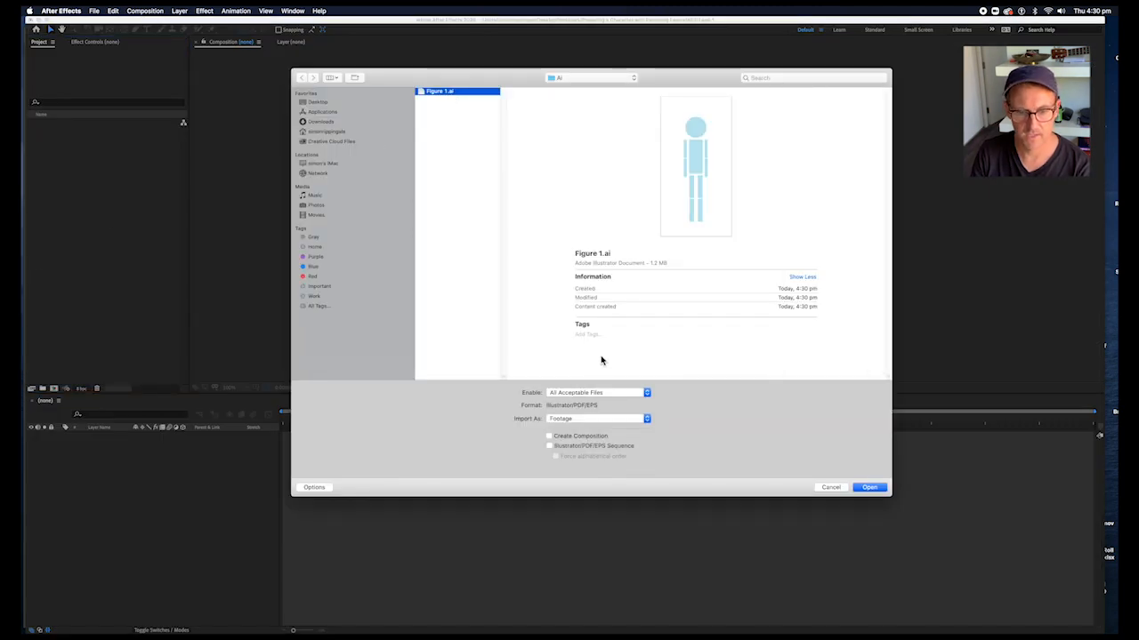
left_click(576, 418)
left_click(591, 438)
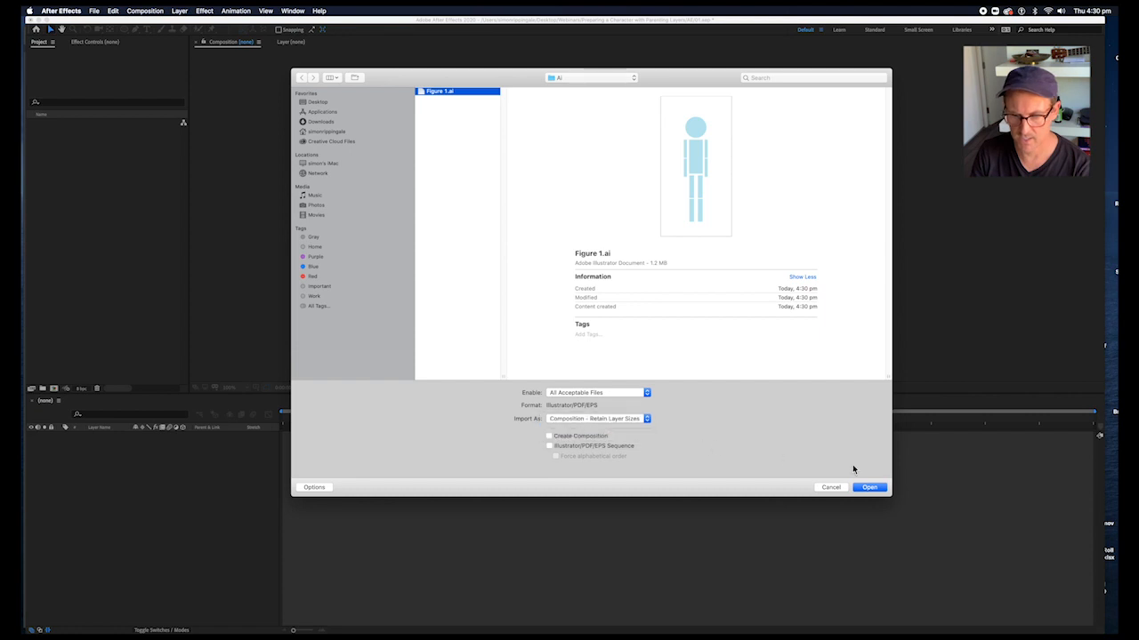
left_click(869, 488)
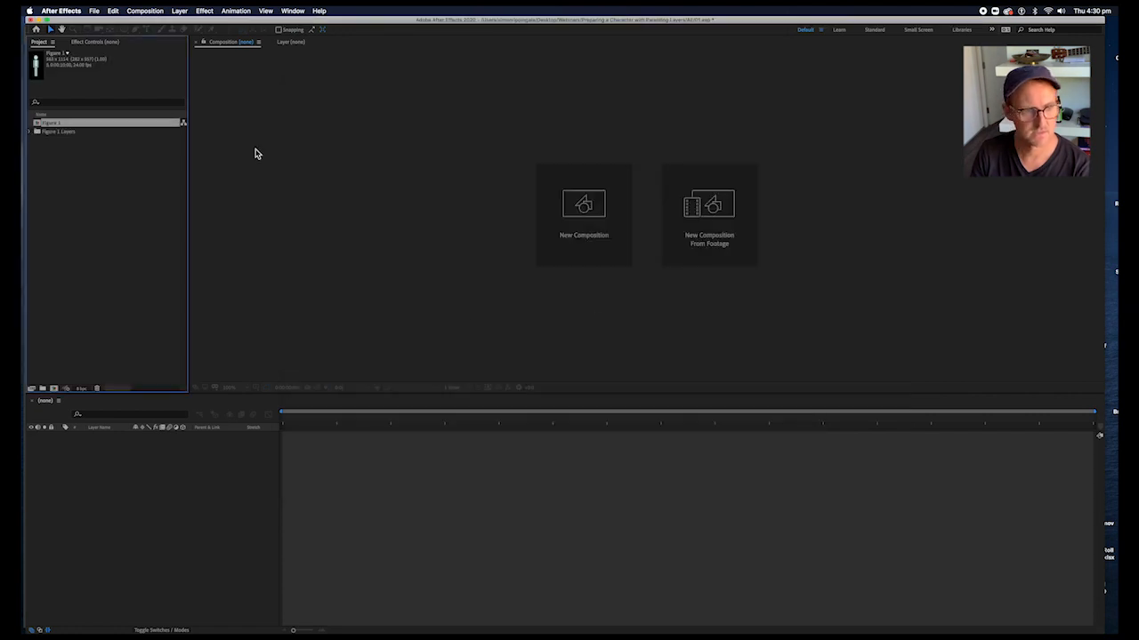
double_click(35, 125)
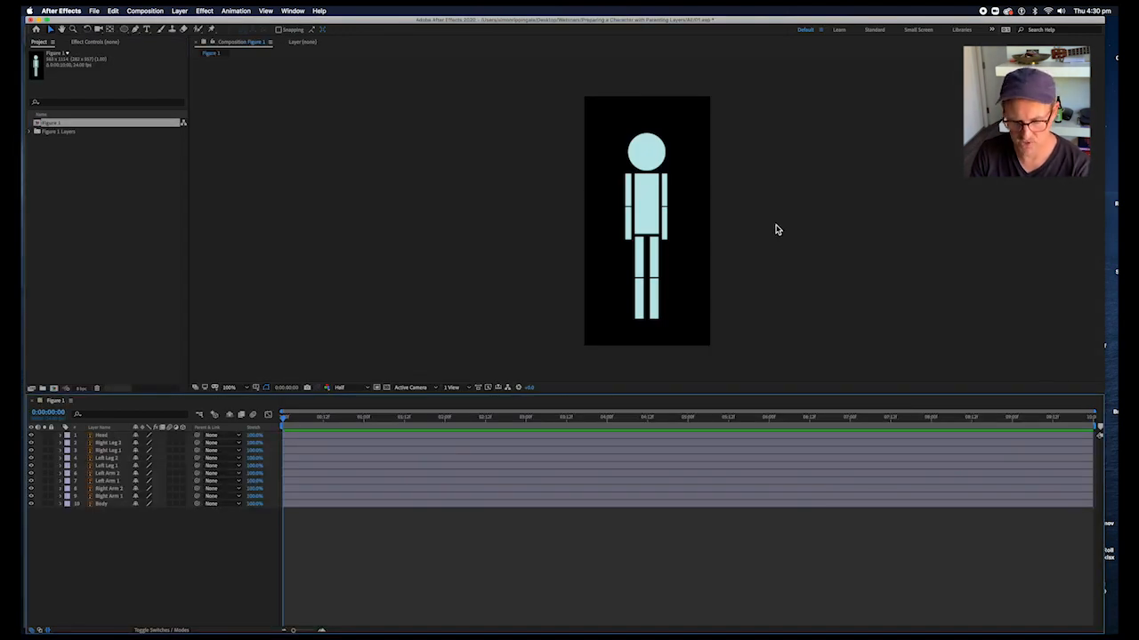
Step: Set the Figure 1 composition's width to 1920 px and height to 1080 px
key("super+k")
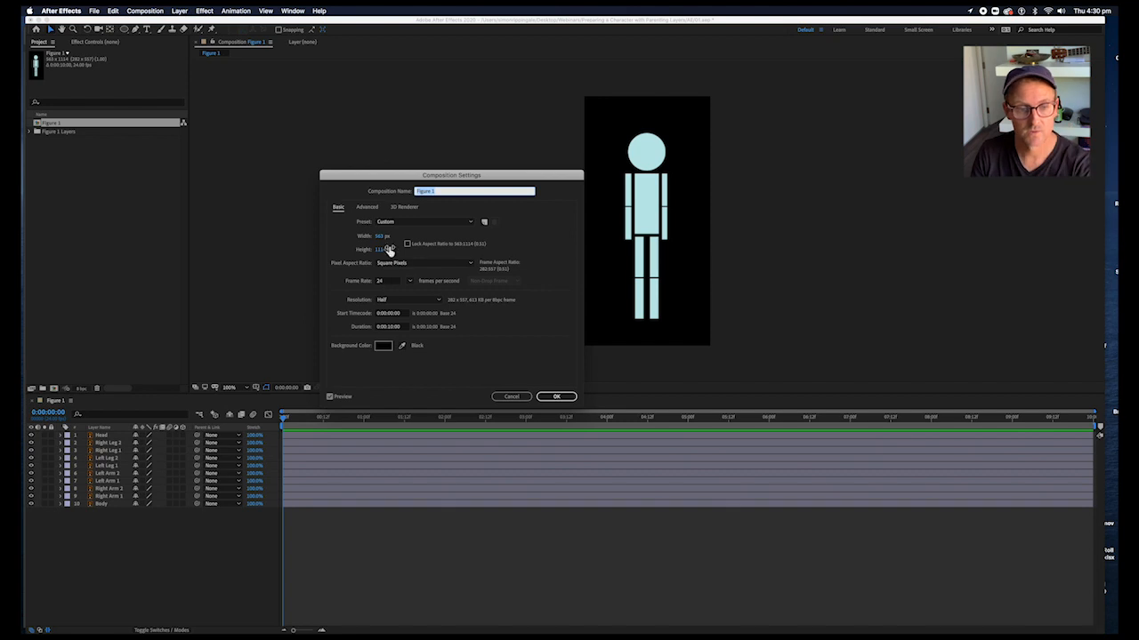
left_click(381, 235)
type("1920")
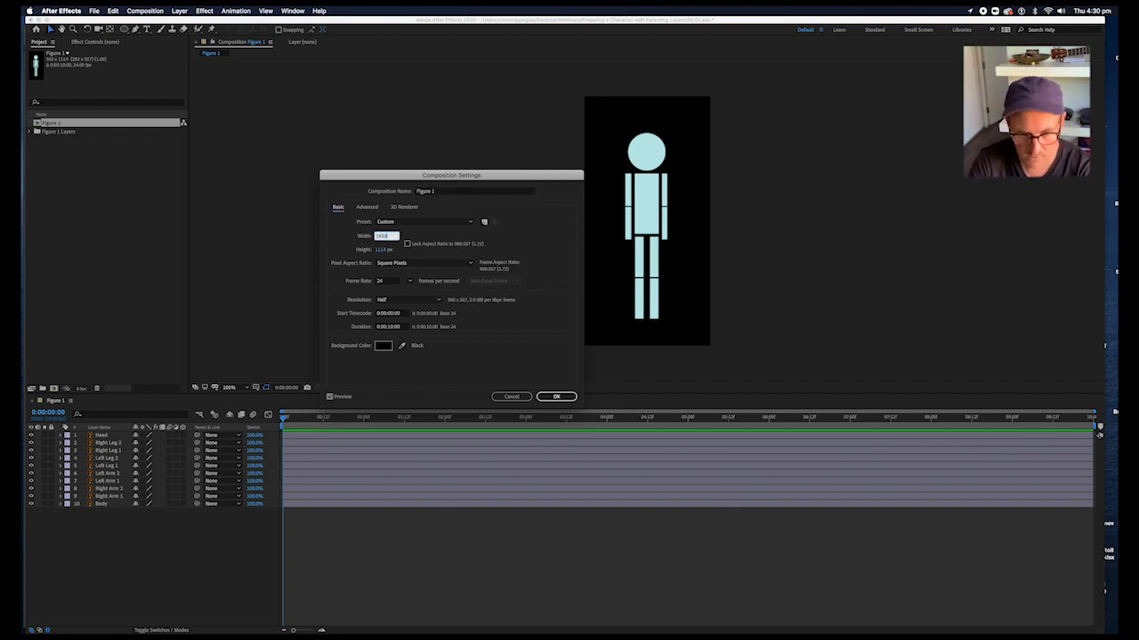
key("Tab")
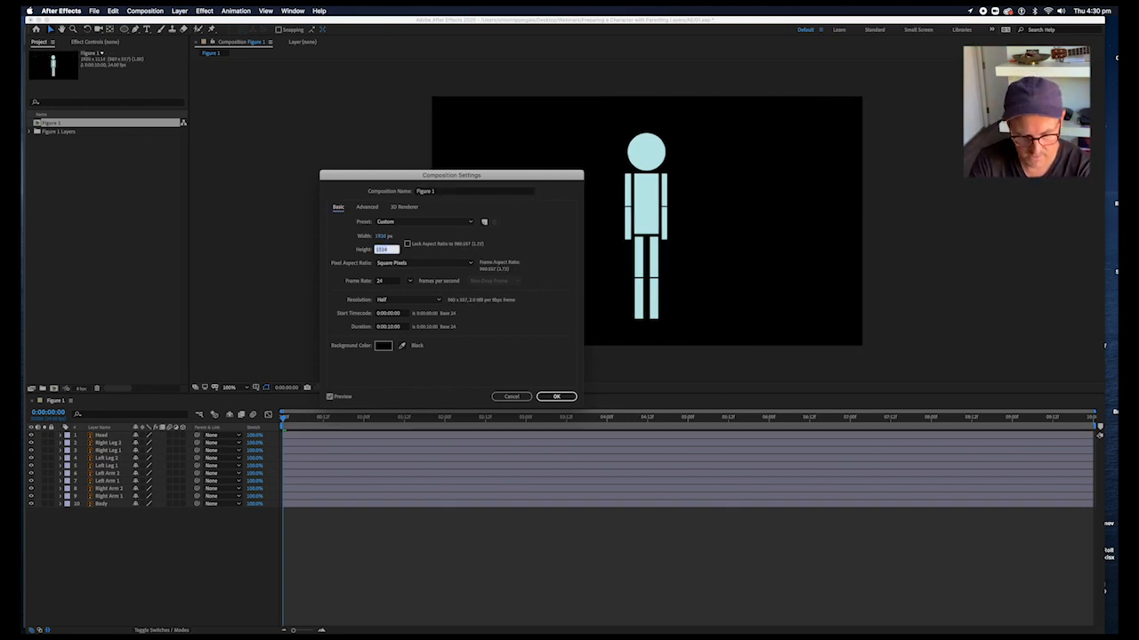
type("1080")
key("Return")
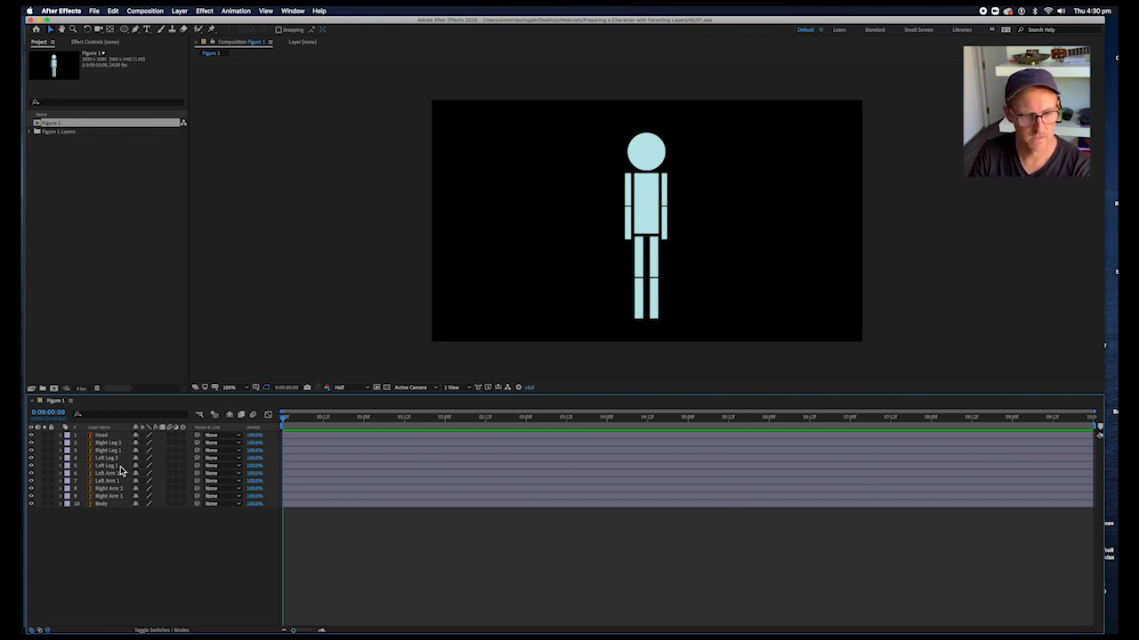
Step: Examine the default anchor points of the Head and Body layers
left_click(299, 436)
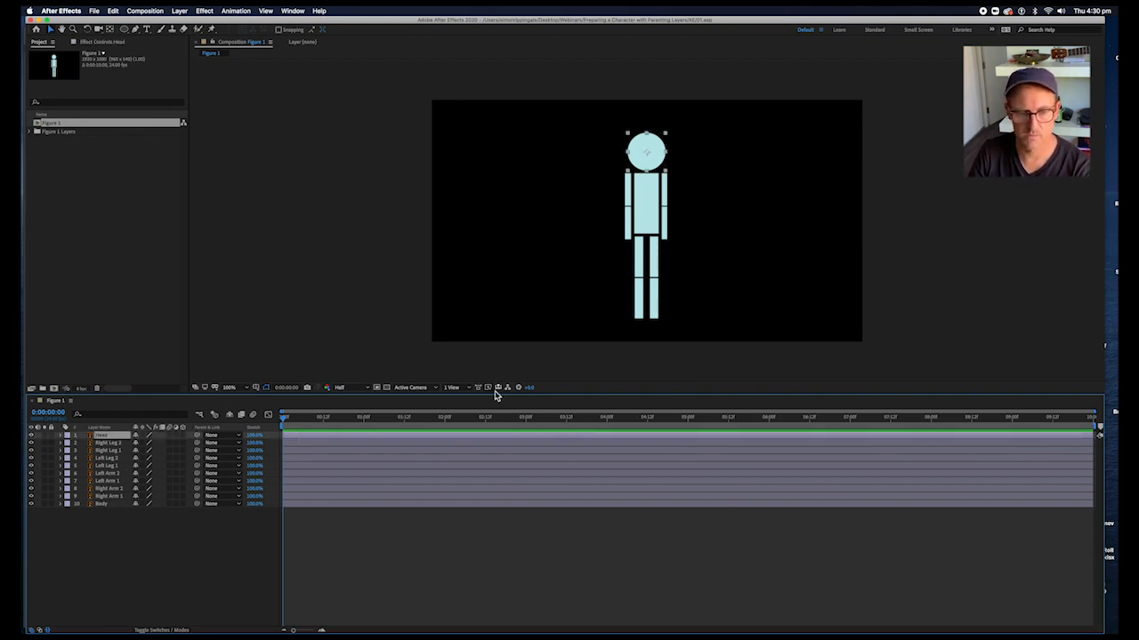
left_click(647, 201)
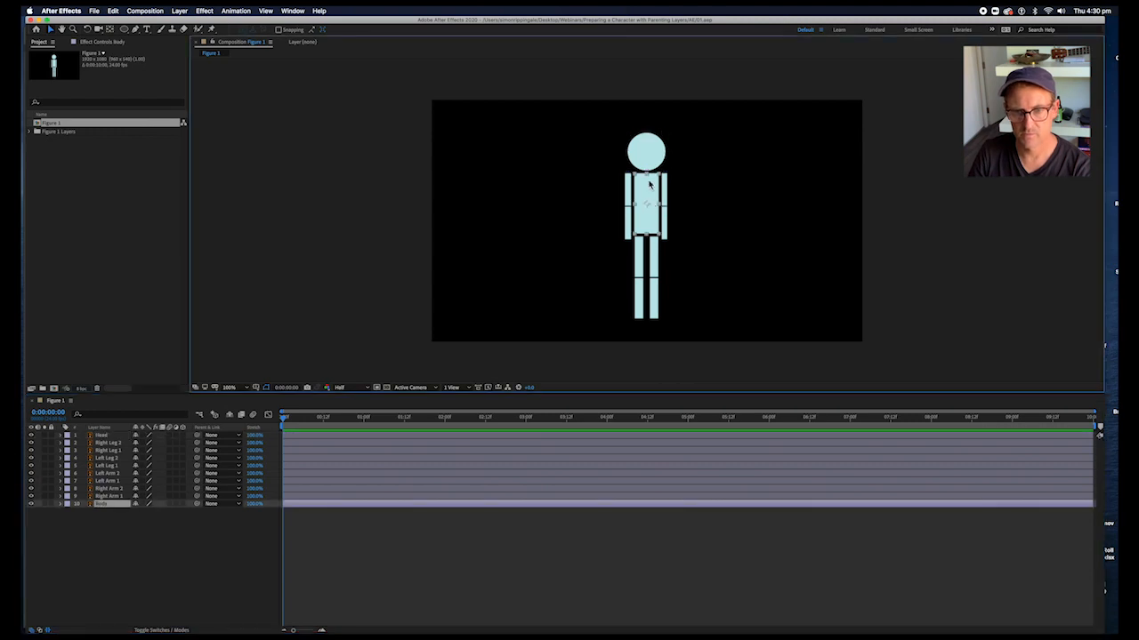
left_click(376, 540)
left_click(647, 197)
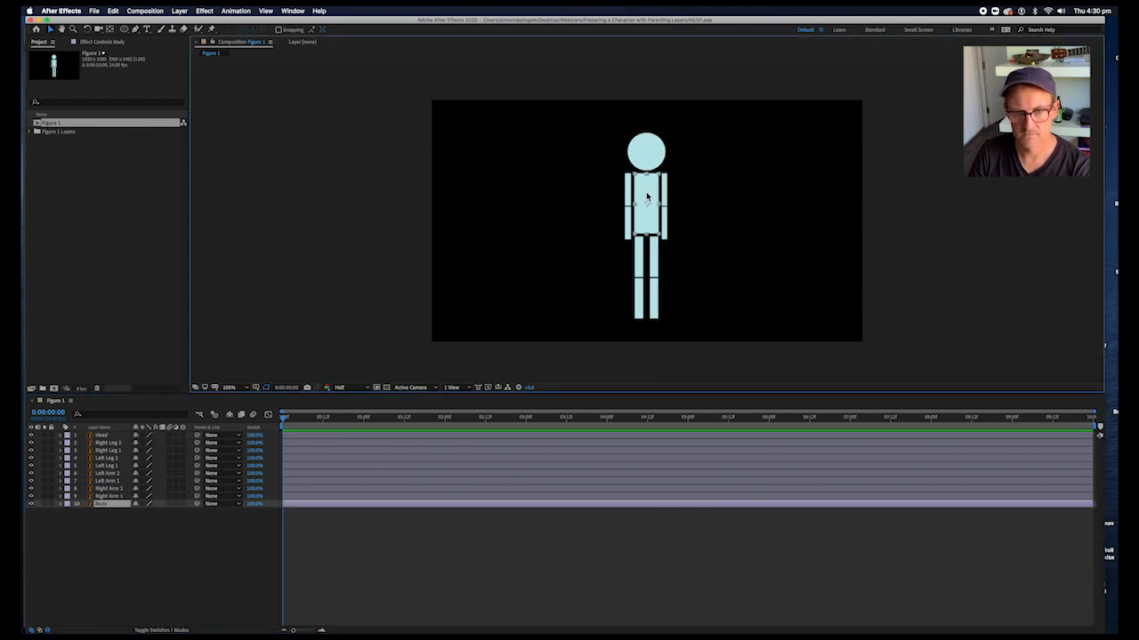
Step: Move the anchor point of Left Arm 1 from its centre to the shoulder end at the top of the upper arm
left_click(628, 192)
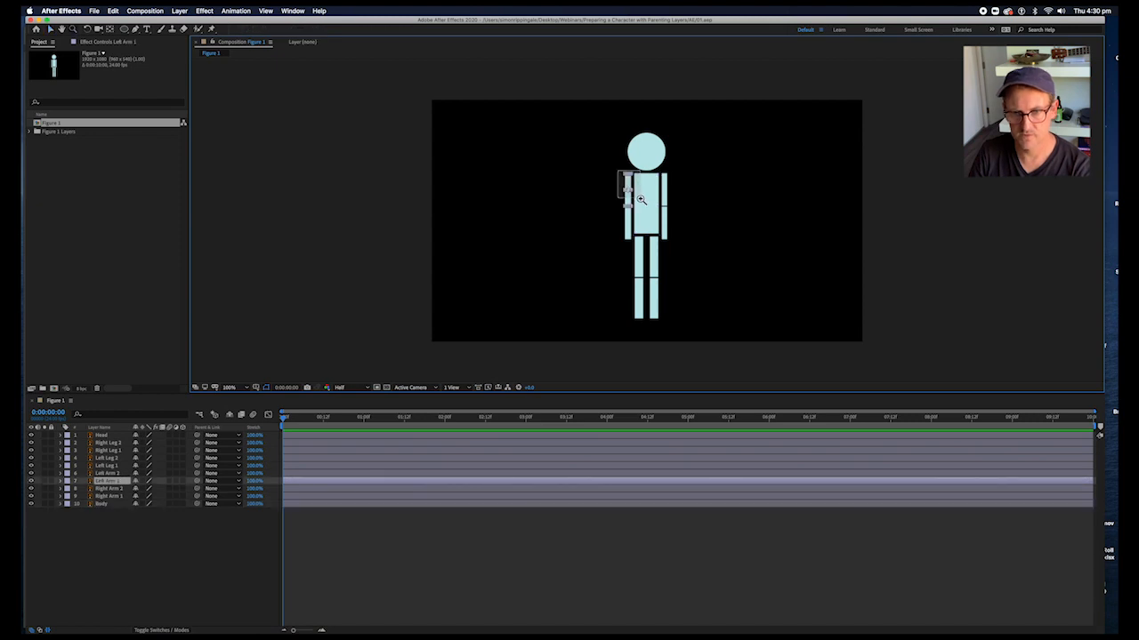
scroll(623, 183, "up", 4)
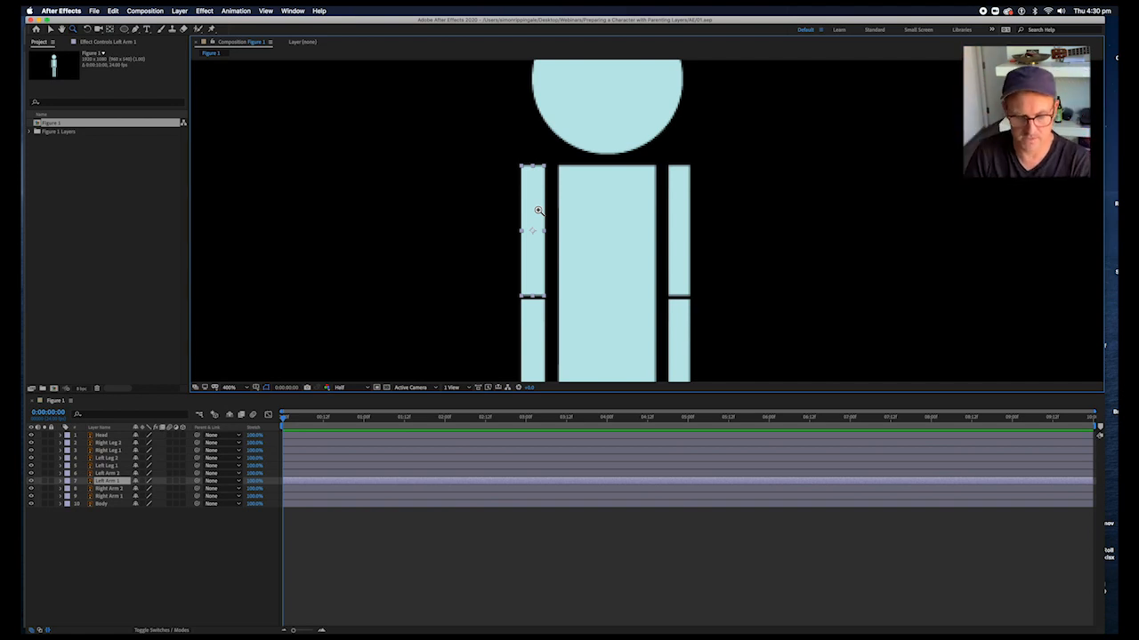
key("w")
mouse_move(532, 201)
left_mouse_down()
mouse_move(562, 178)
mouse_move(526, 178)
mouse_move(534, 214)
left_mouse_up()
key("y")
left_click_drag(534, 234, 532, 167)
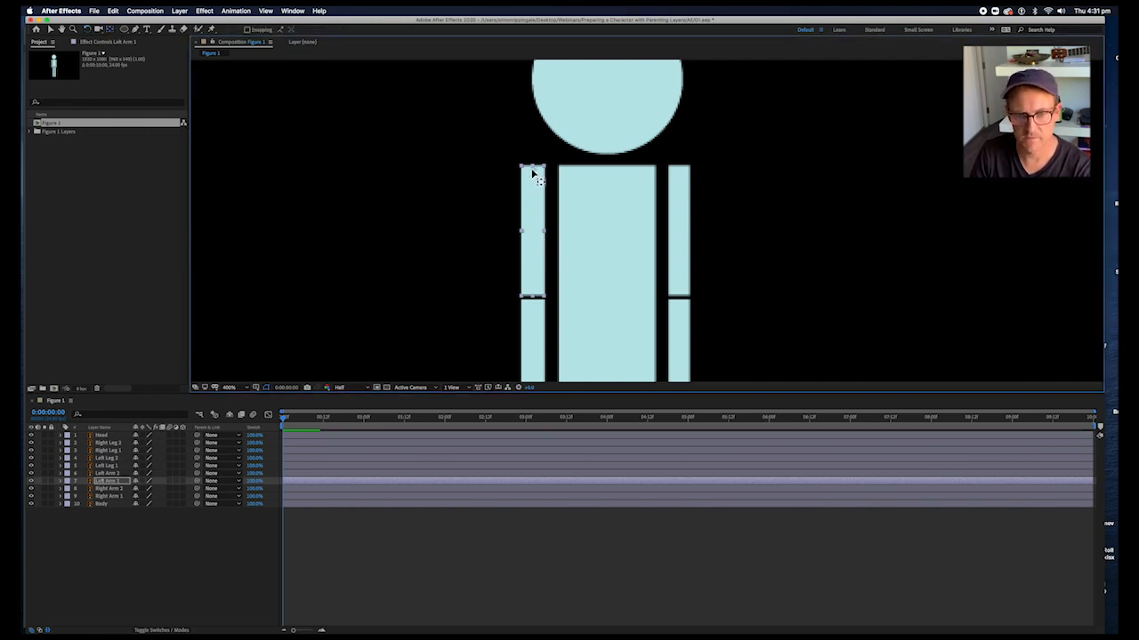
Step: Move the anchor point of Left Arm 2 to the elbow end at the top of the lower arm
left_click(541, 336)
scroll(554, 293, "down", 3)
left_click_drag(531, 281, 530, 210)
Step: Move the anchor point of Right Arm 2 to the elbow and that of Right Arm 1 to the shoulder
left_click(680, 262)
left_click_drag(676, 275, 677, 217)
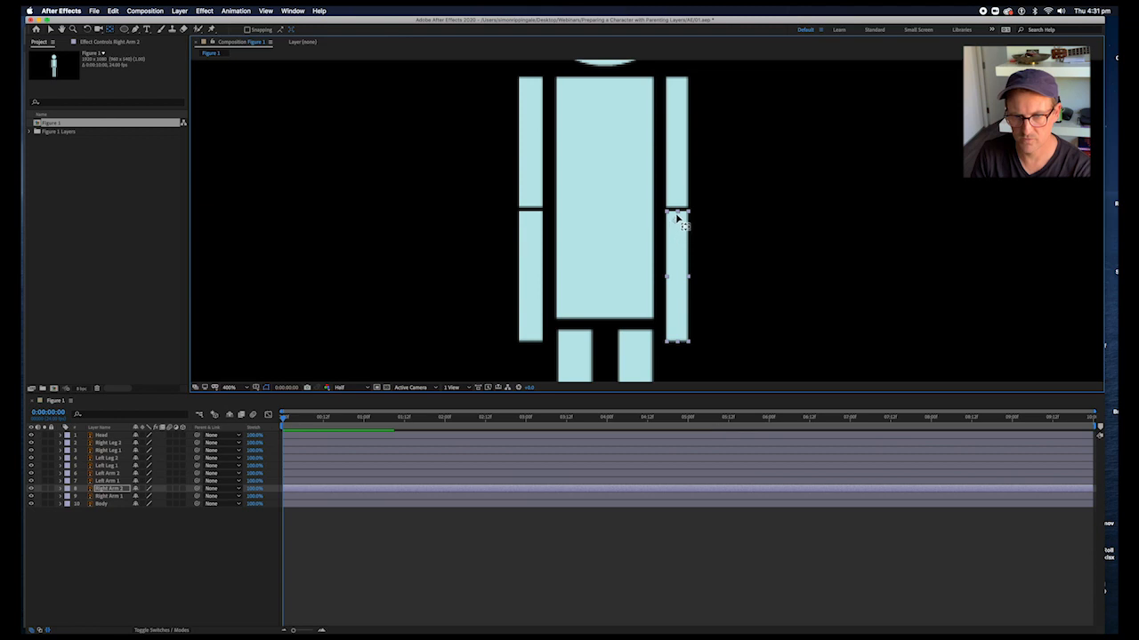
left_click(674, 192)
left_click_drag(678, 143, 678, 78)
Step: Move the anchor points of Right Leg 1 and Left Leg 1 to the hip at the top of each upper leg
key("space")
left_click_drag(695, 324, 696, 165)
left_click(640, 235)
left_click_drag(636, 252, 640, 173)
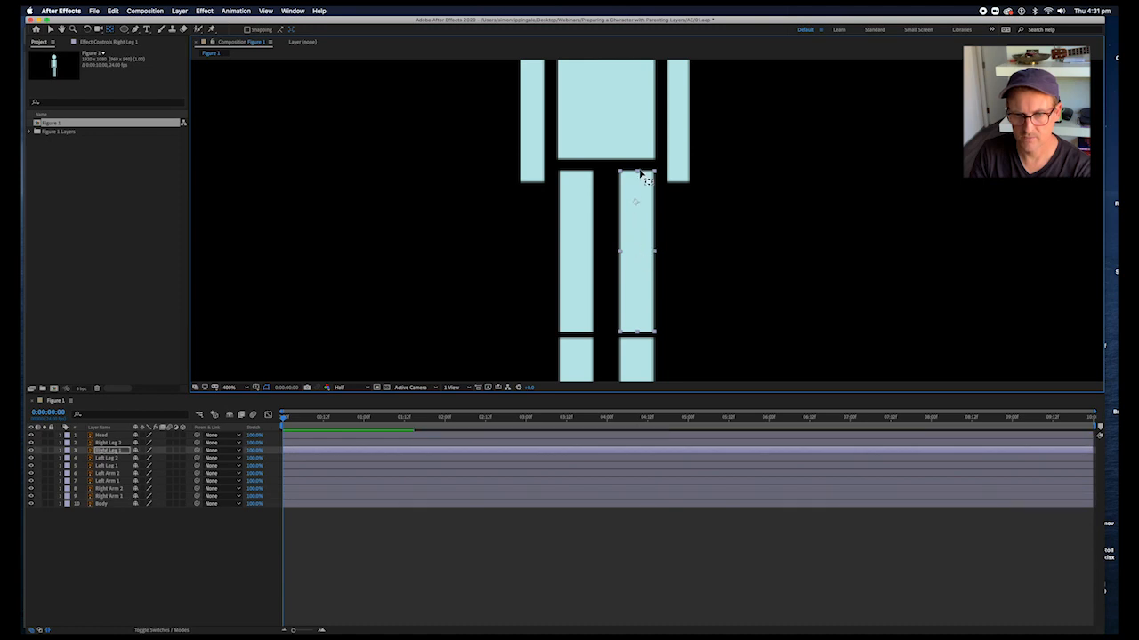
left_click(579, 242)
left_click_drag(578, 258, 577, 169)
Step: Move the anchor points of Left Leg 2 and Right Leg 2 to the knee at the top of each lower leg
key("space")
left_click_drag(645, 256, 646, 252)
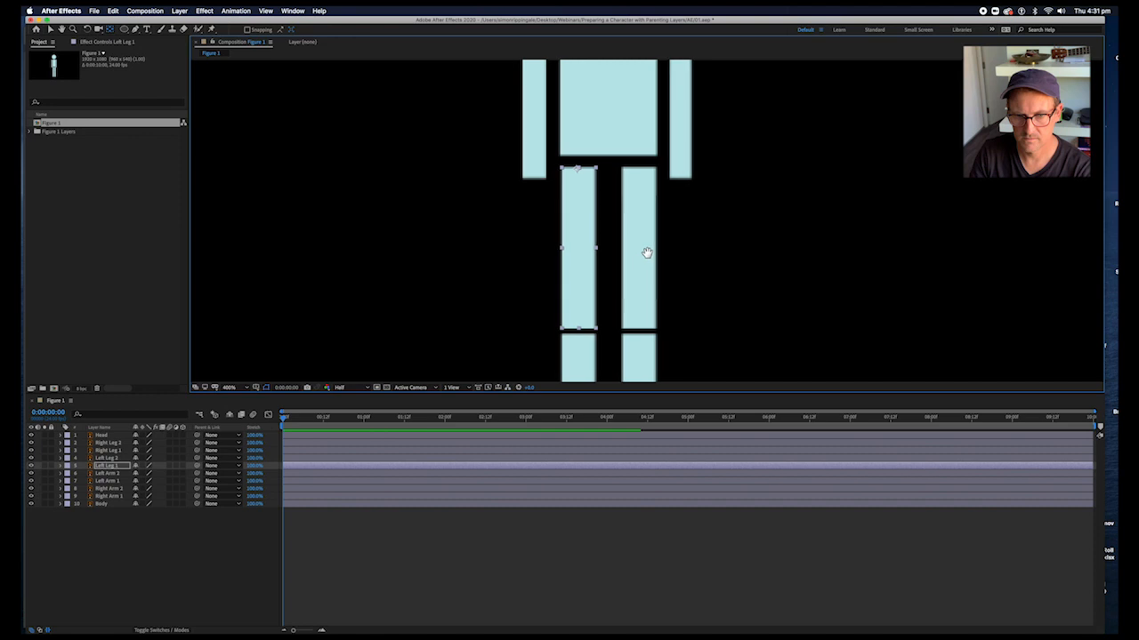
scroll(623, 247, "down", 3)
left_click(583, 301)
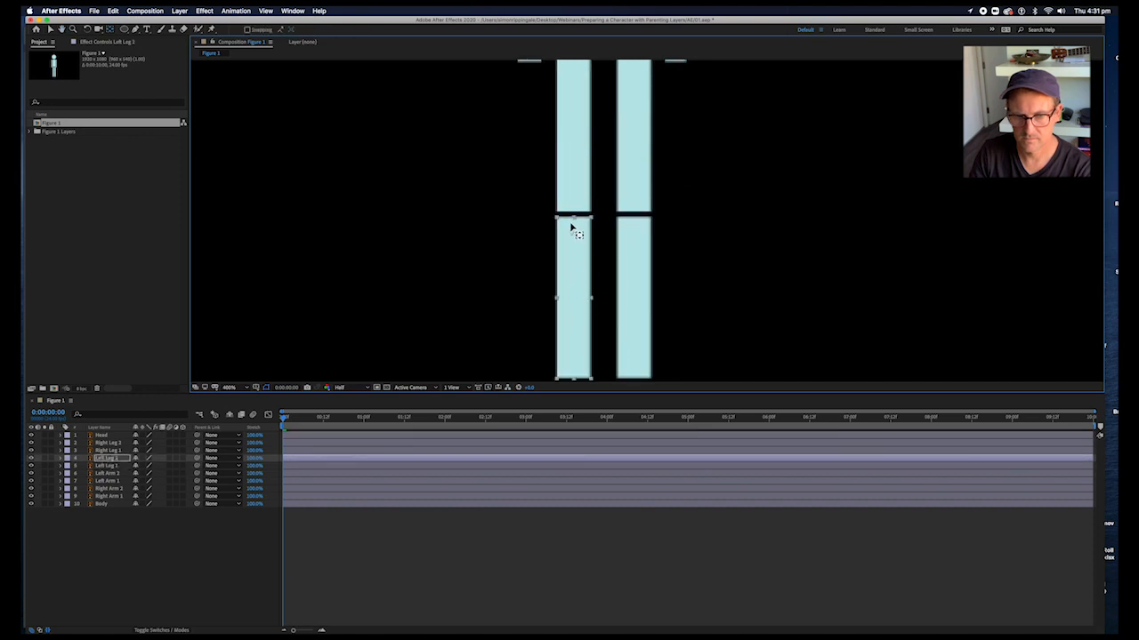
left_click(633, 300)
left_click_drag(636, 304, 633, 221)
Step: Move the Head layer's anchor point to the neck at the bottom of the circle
scroll(632, 222, "up", 5)
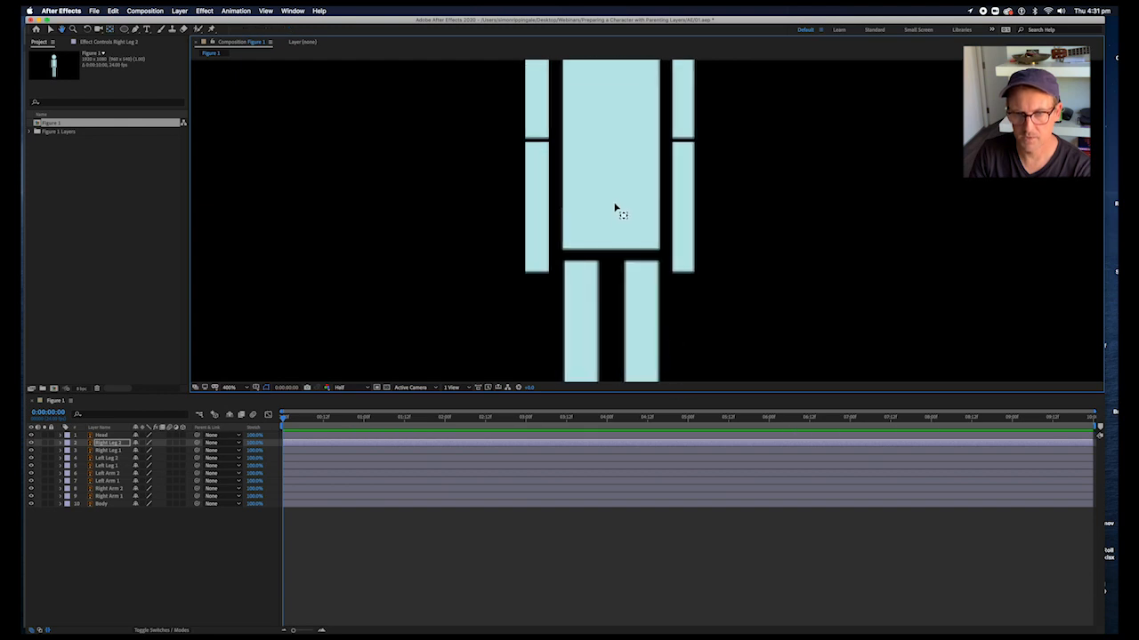
left_click(614, 209)
scroll(729, 253, "up", 2)
left_click(633, 165)
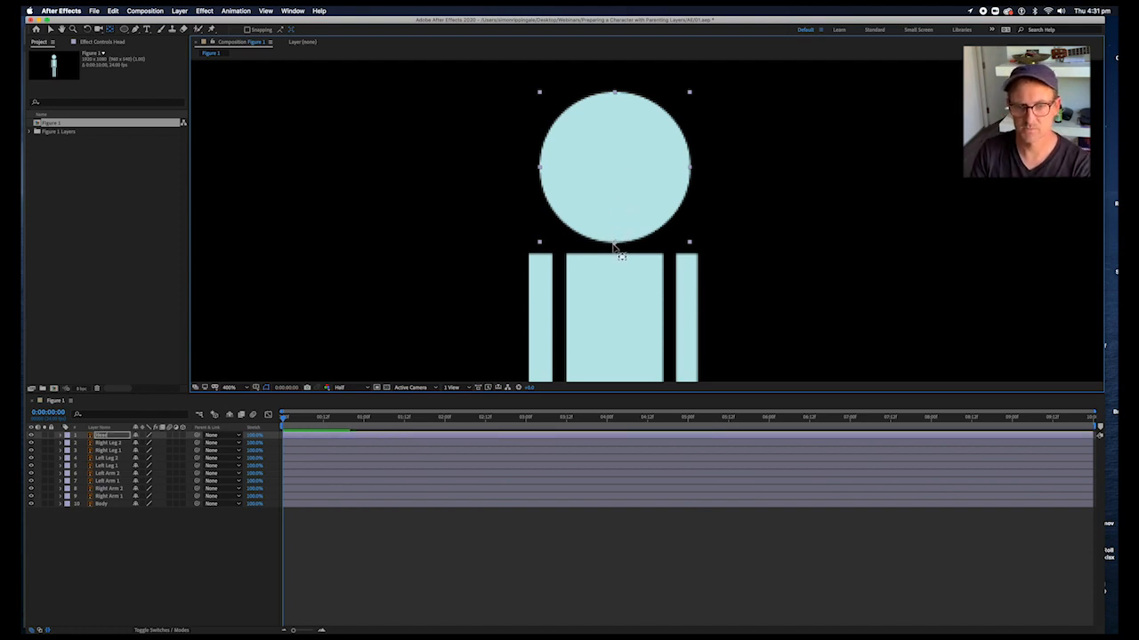
Step: Rotate the head back and forth around its neck anchor point to test the pivot, ending nearly upright
key("w")
left_click_drag(633, 134, 608, 150)
key("v")
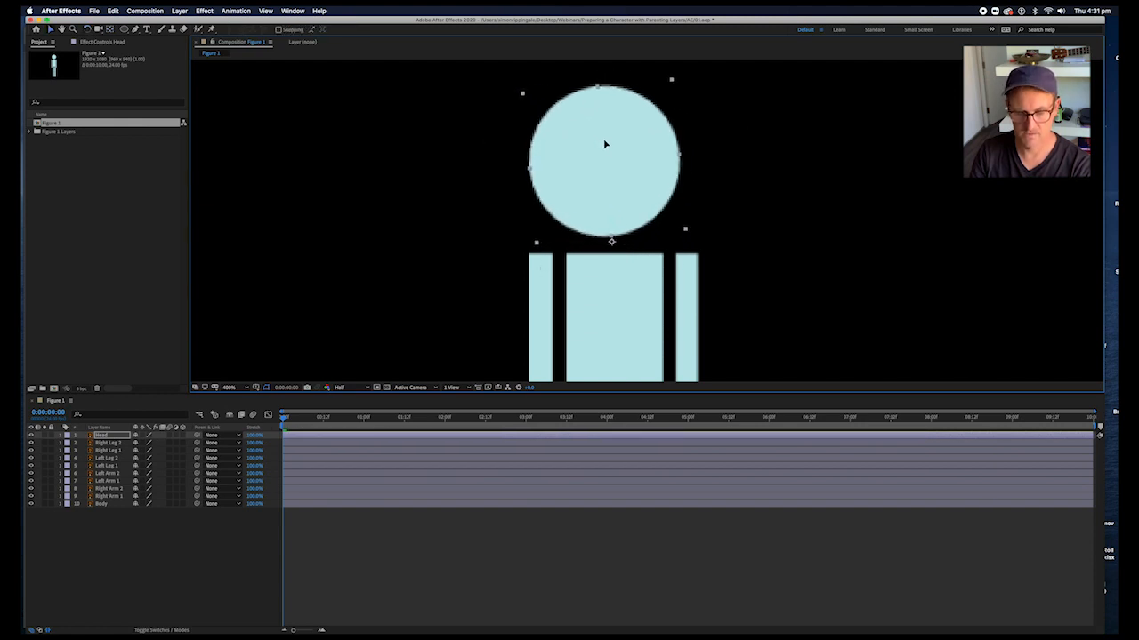
key("w")
left_click_drag(613, 246, 609, 244)
left_click_drag(537, 201, 625, 161)
Step: Assign the Blue label colour to the Head and Body layers
key("comma")
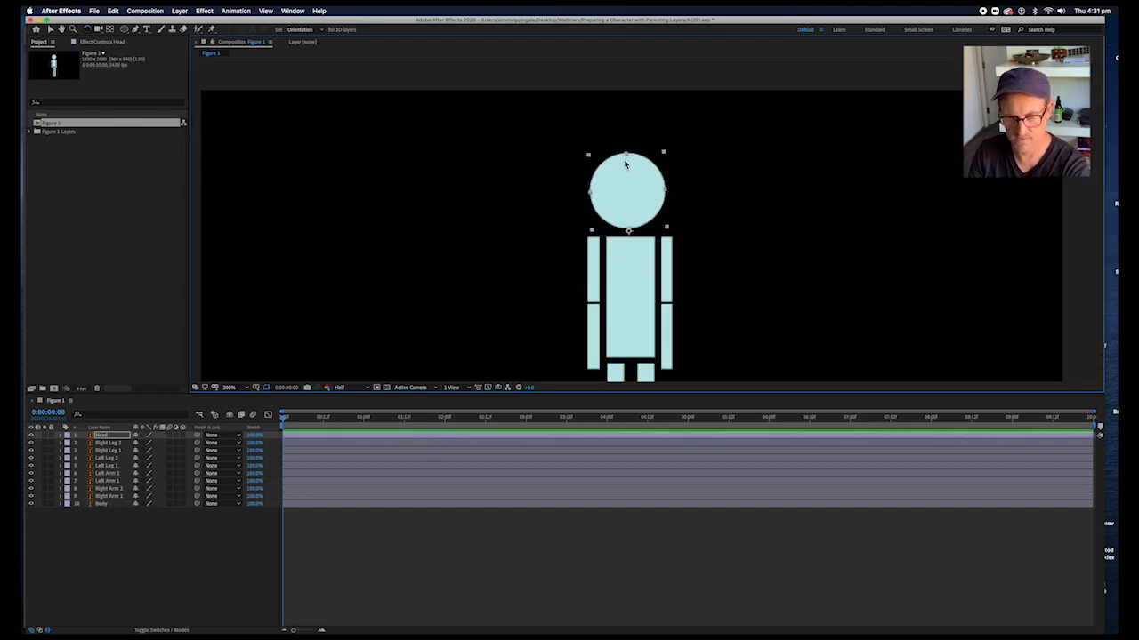
key("slash")
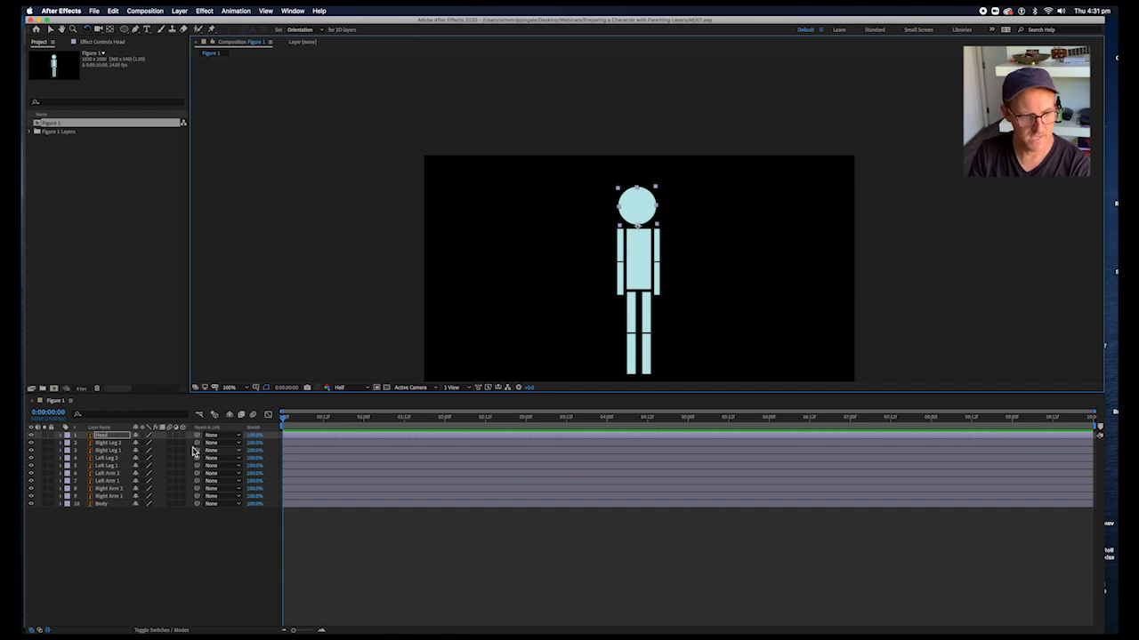
left_click(123, 467)
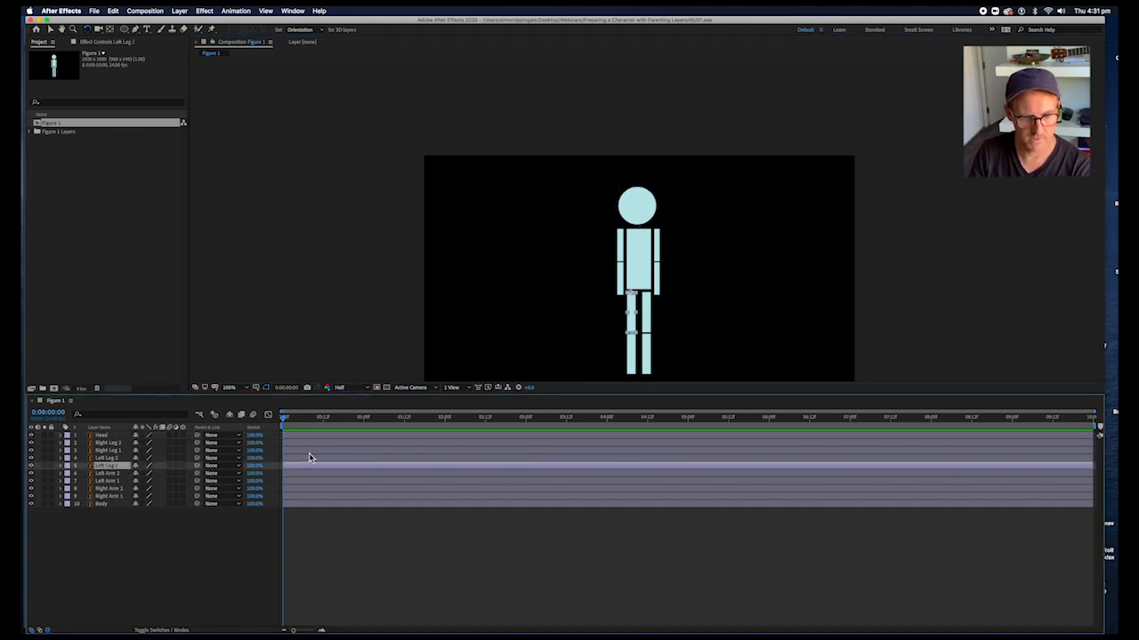
left_click(638, 203)
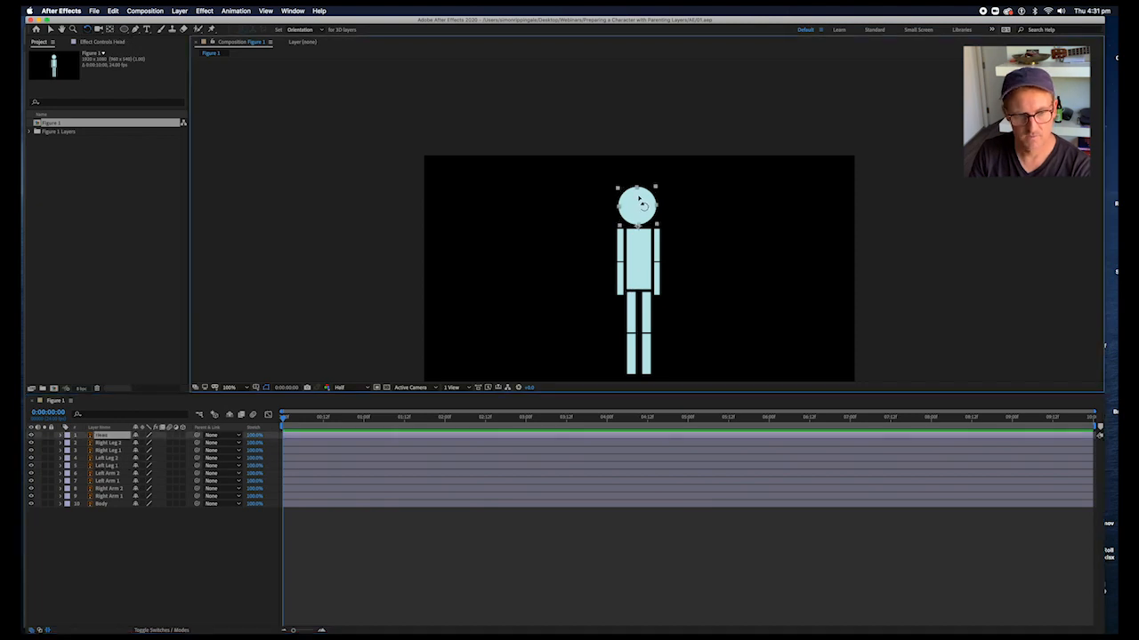
left_click(116, 504, "super")
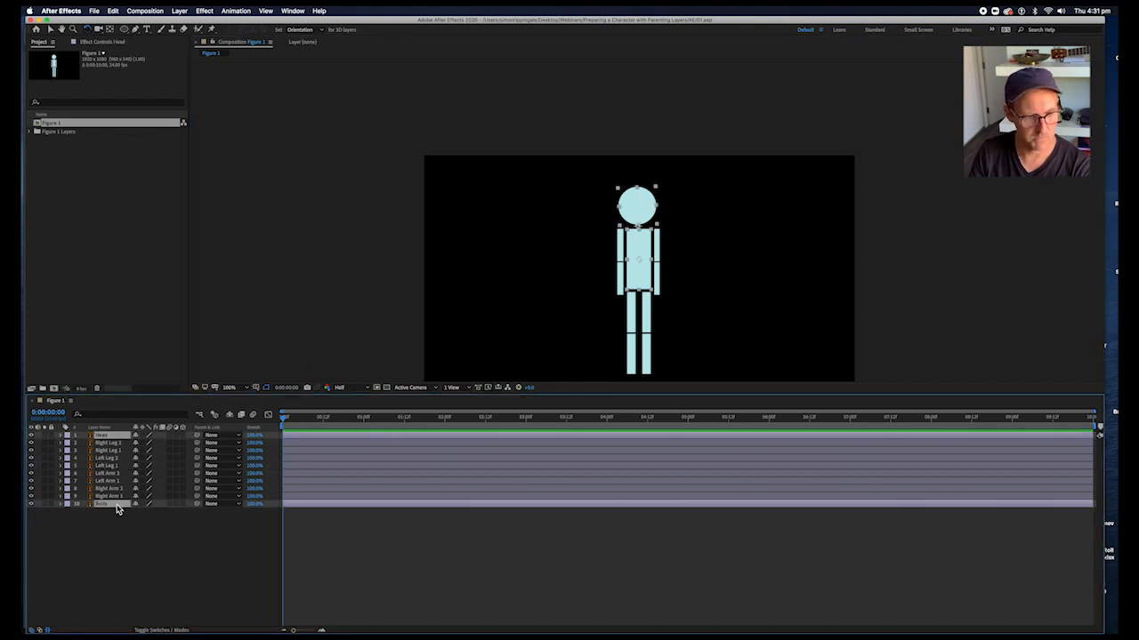
left_click(68, 437)
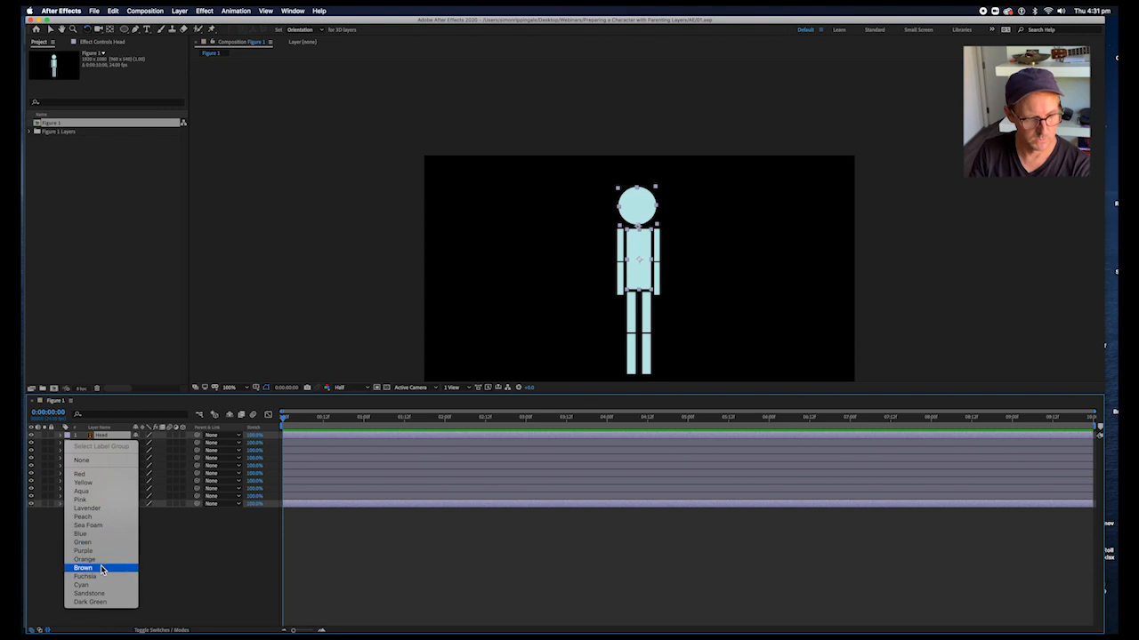
left_click(100, 535)
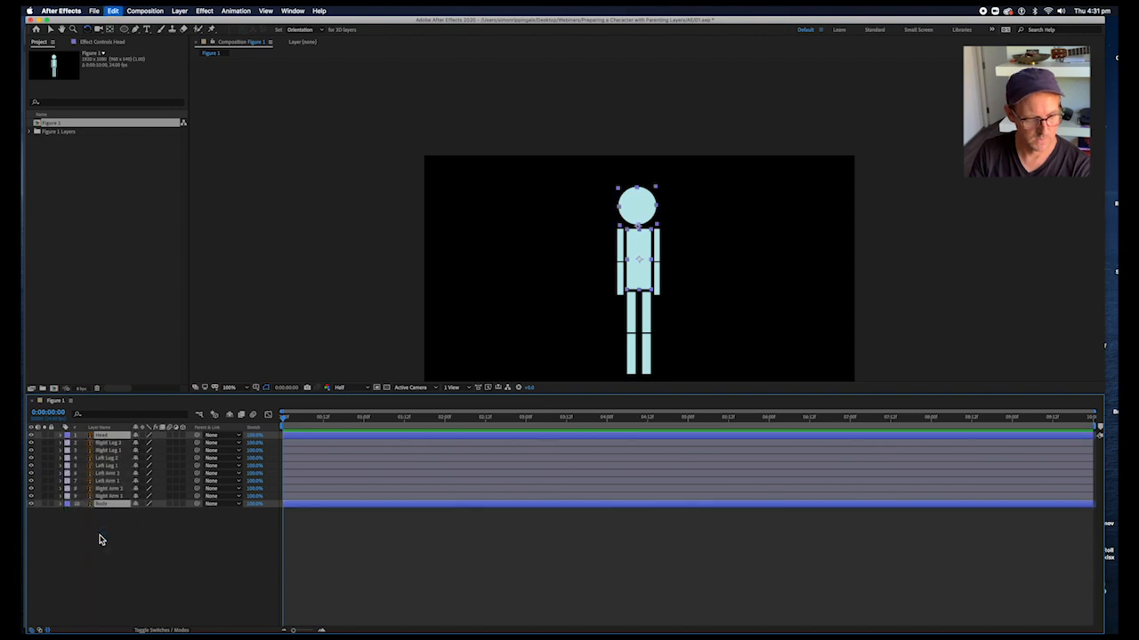
left_click(119, 459)
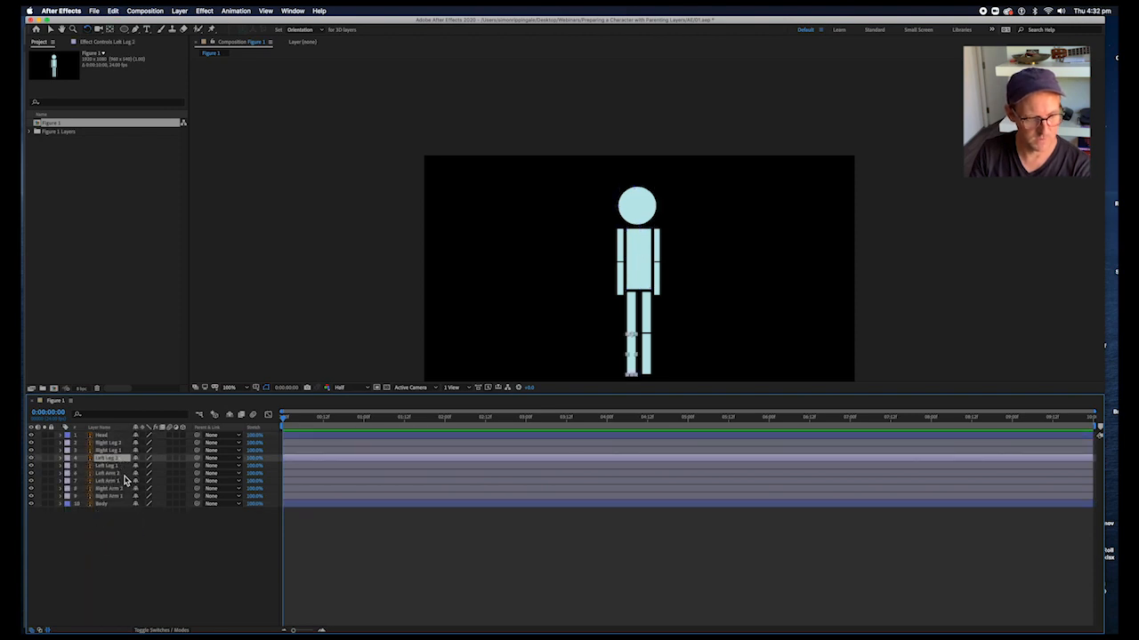
left_click(125, 483, "shift")
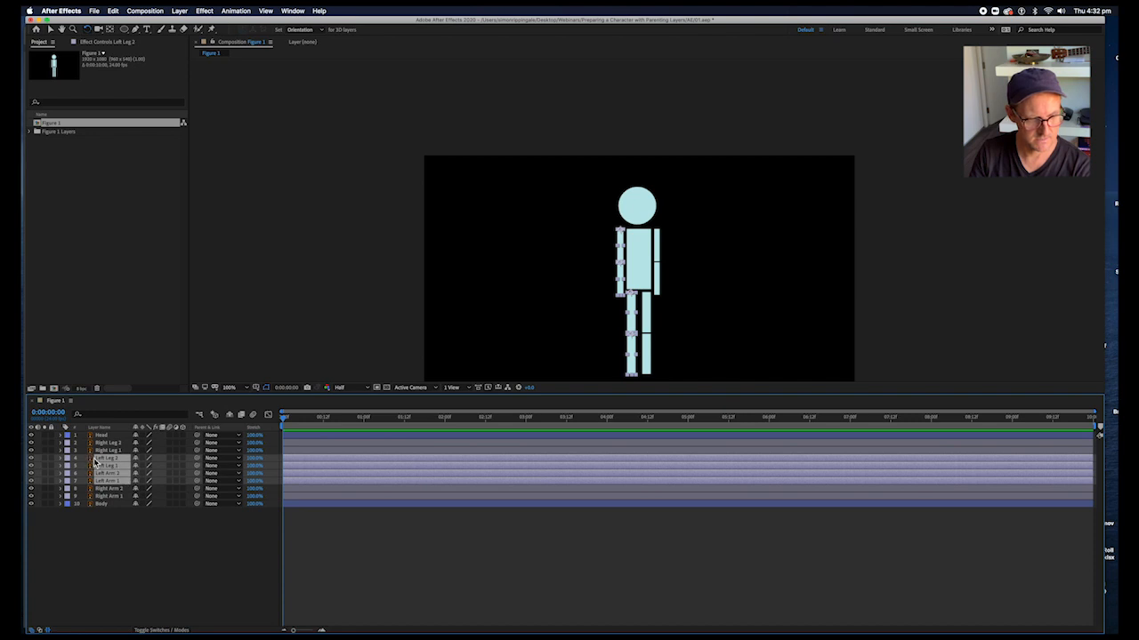
left_click(110, 444)
left_click(120, 465, "shift")
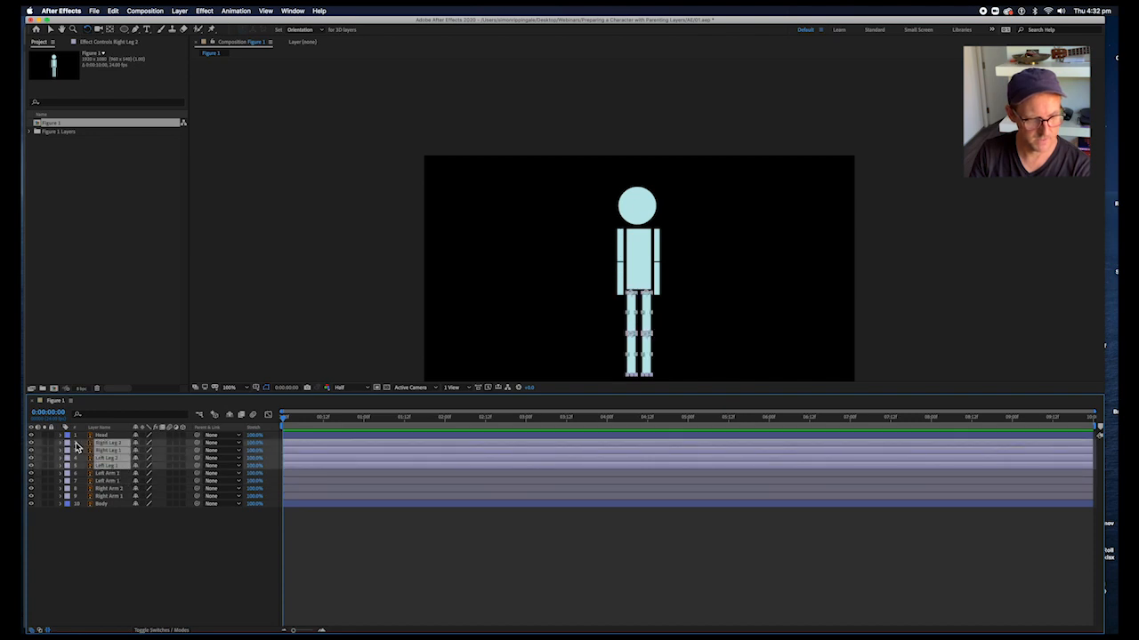
left_click(114, 545)
Step: Label the two right leg layers Yellow and the two left leg layers Orange
left_click(107, 443)
left_click(107, 451, "shift")
left_click(71, 449)
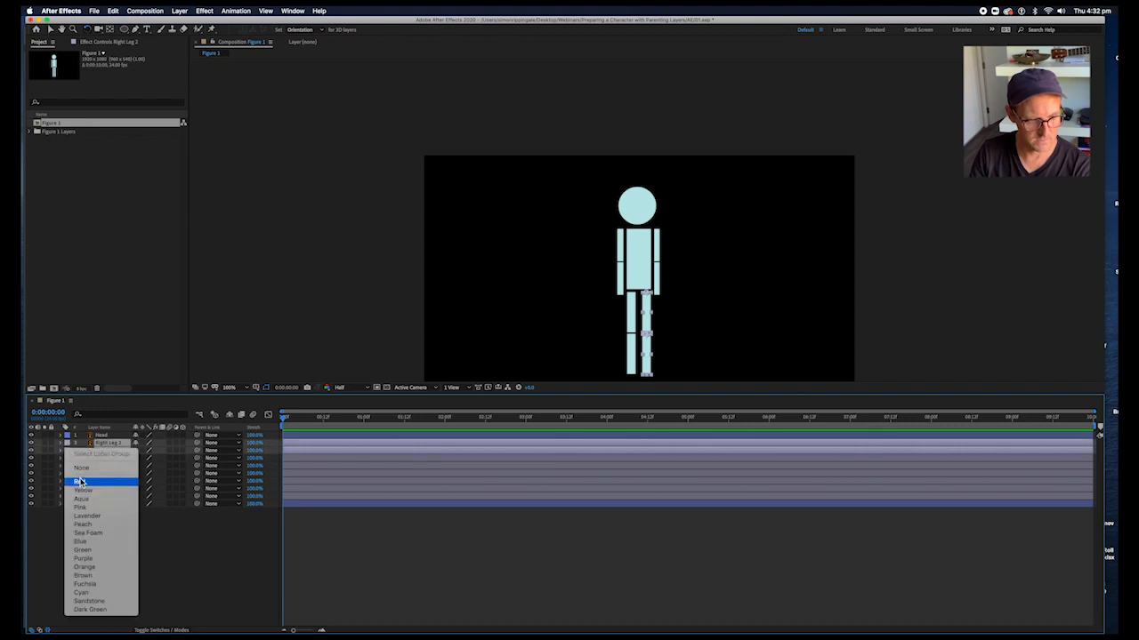
left_click(86, 492)
left_click(108, 457)
left_click(109, 465, "shift")
left_click(68, 458)
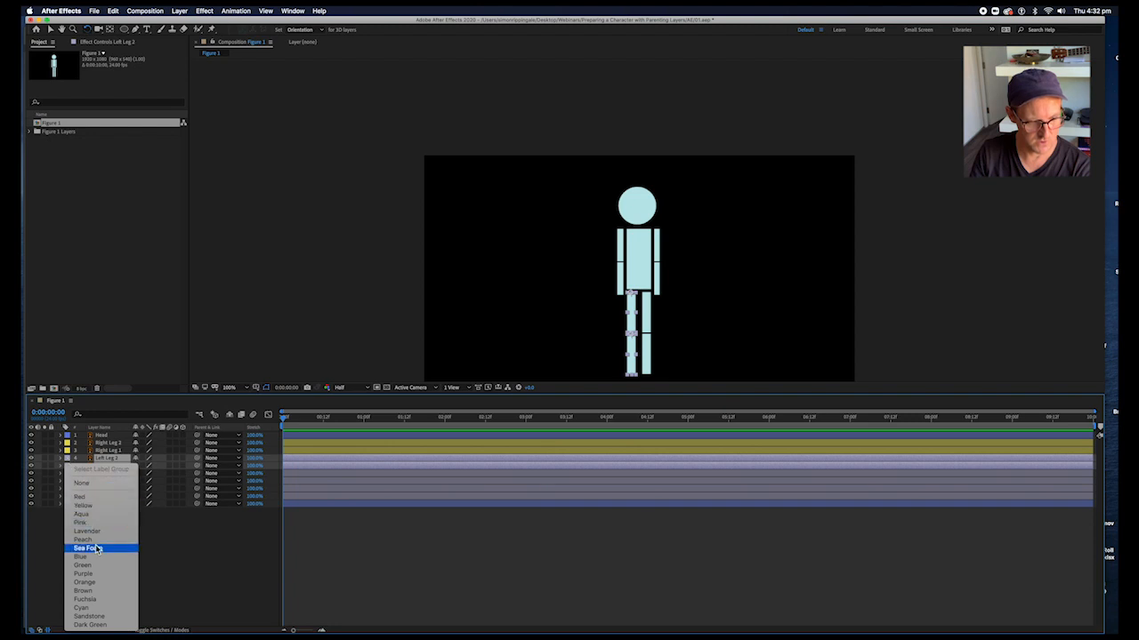
left_click(107, 591)
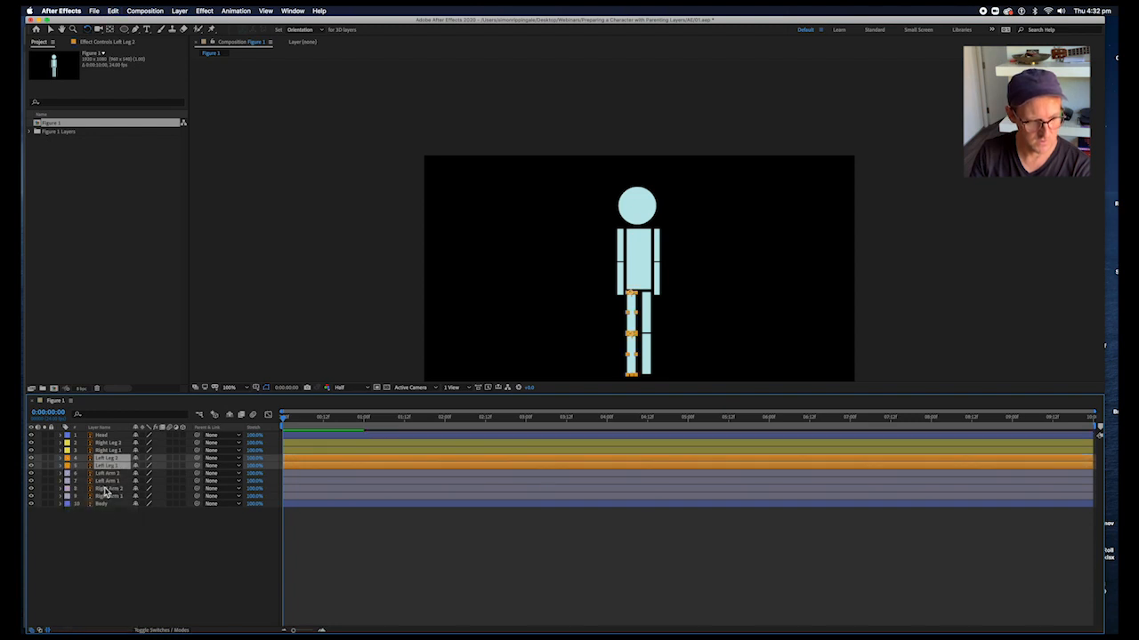
Step: Assign the Green label colour to Left Arm 1 and Left Arm 2
left_click(109, 475)
left_click(100, 481, "shift")
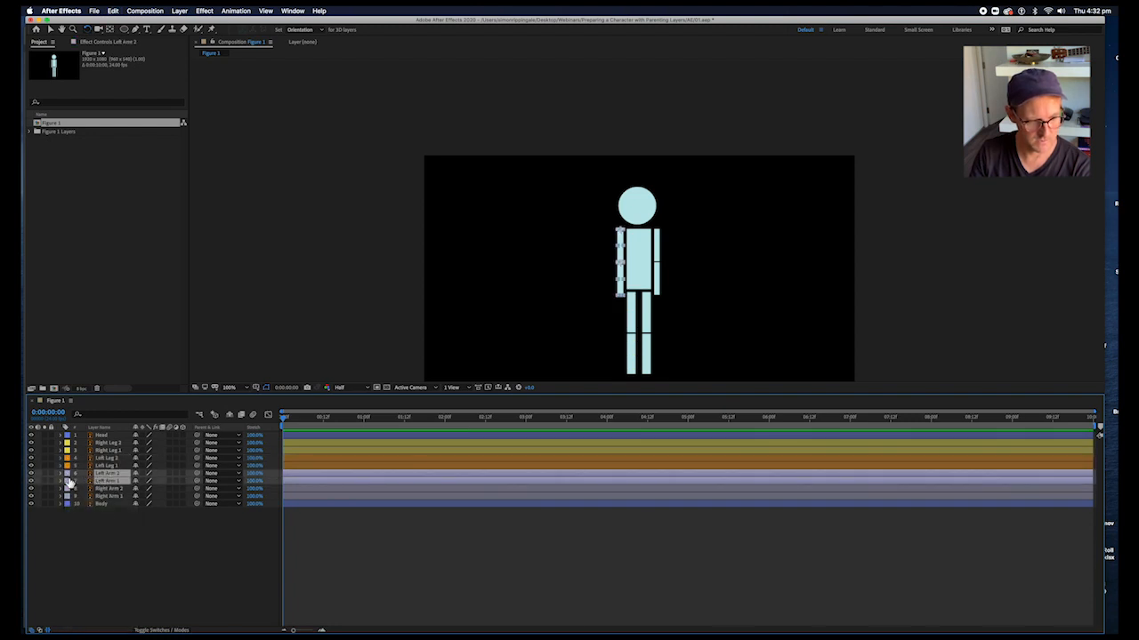
left_click(67, 481)
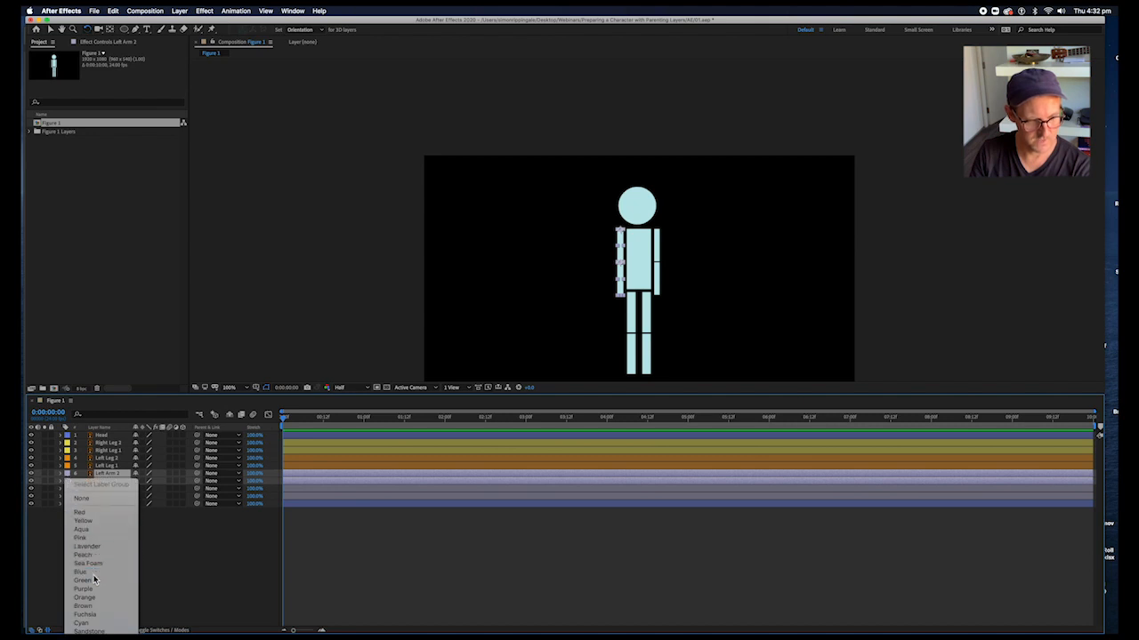
left_click(94, 574)
left_click(67, 481)
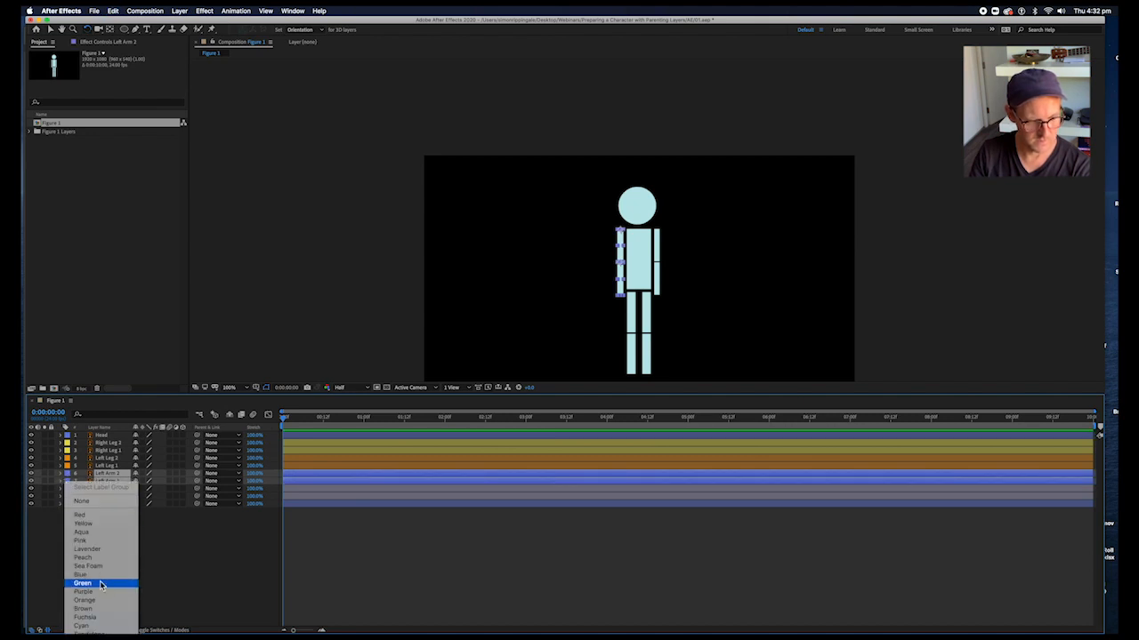
left_click(98, 581)
Step: Assign the Cyan label colour to Right Arm 1 and Right Arm 2, leaving no layer selected
left_click(108, 489)
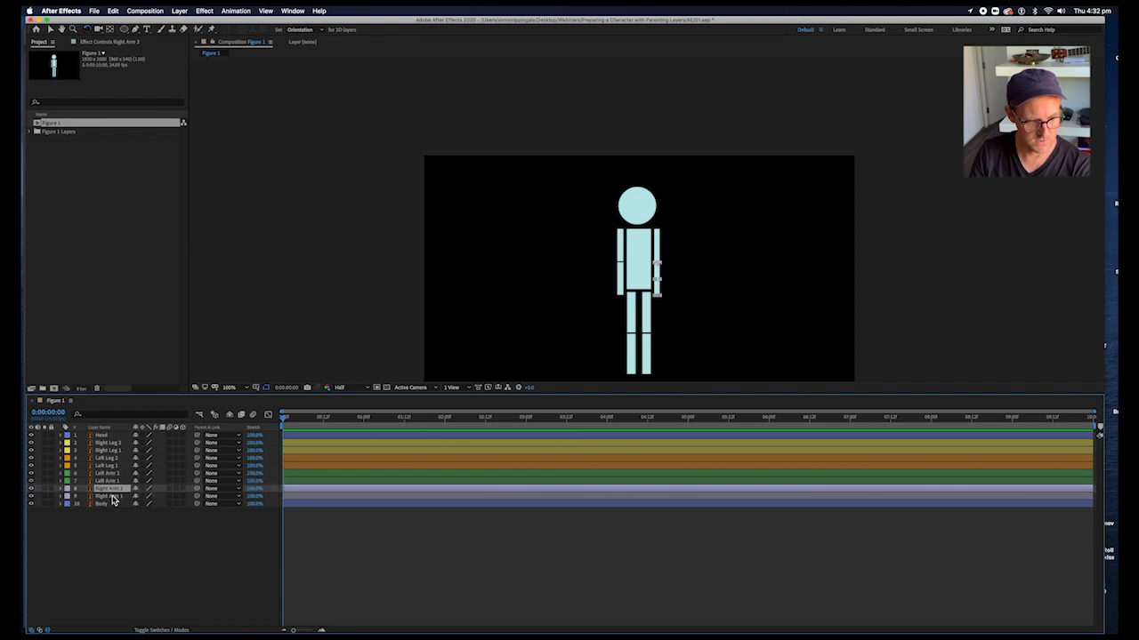
left_click(109, 495, "shift")
left_click(65, 492)
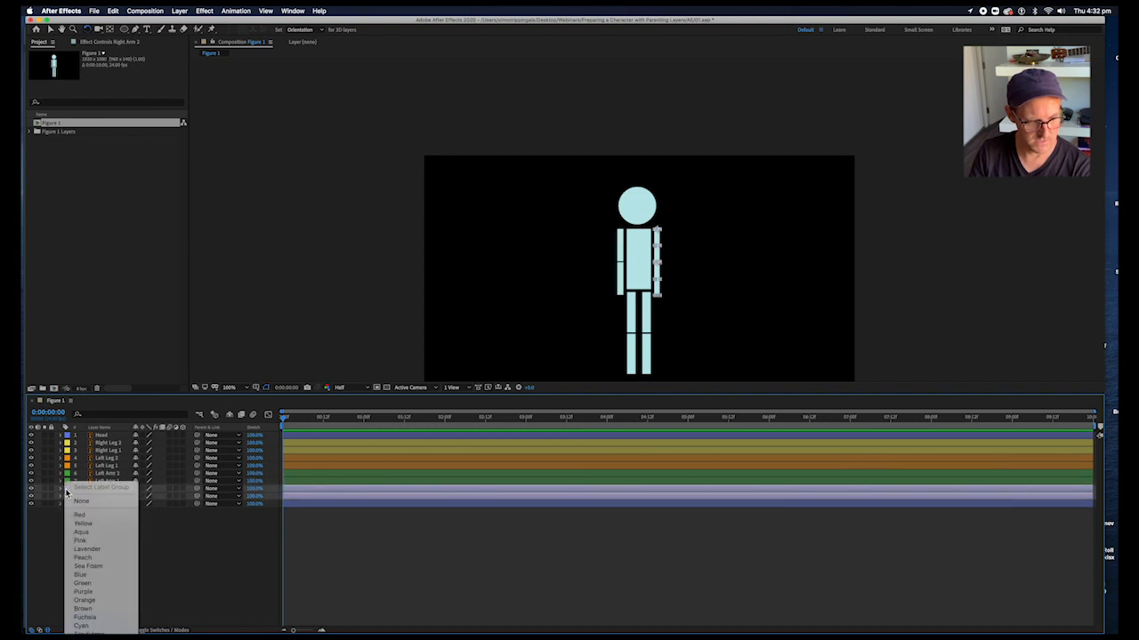
left_click(98, 622)
left_click(335, 518)
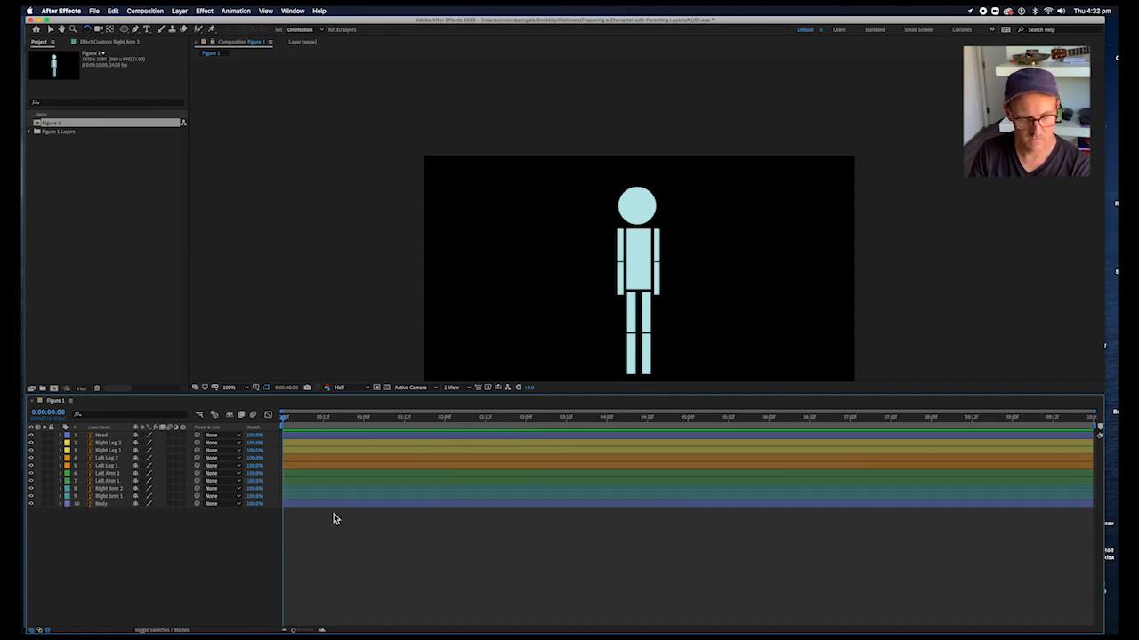
left_click(383, 480)
left_click(381, 466)
left_click(382, 460)
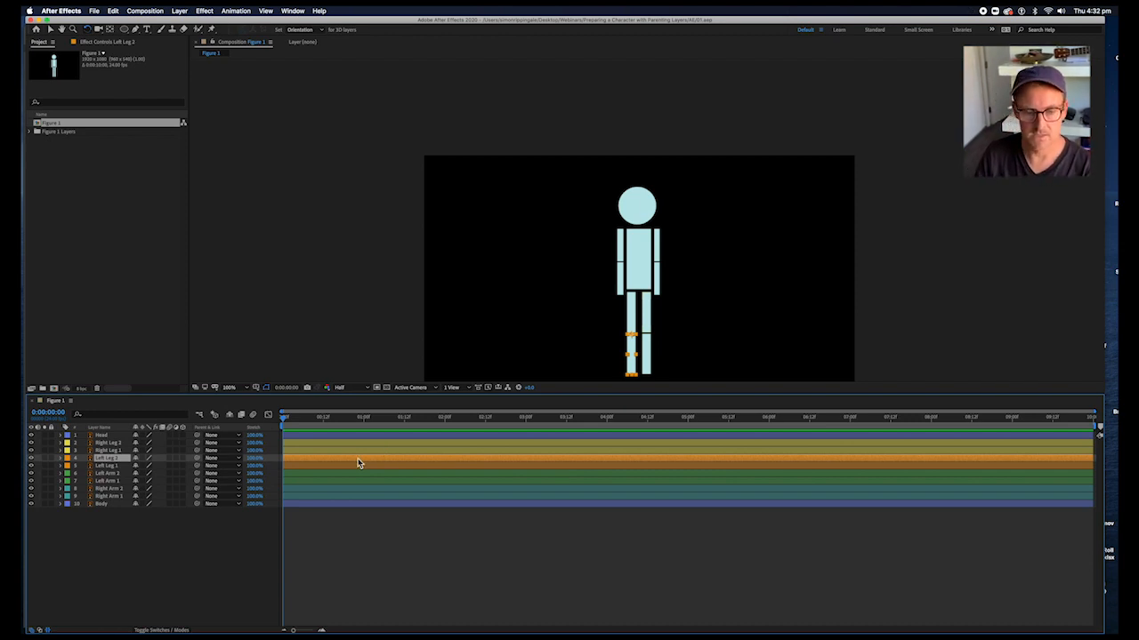
key("space")
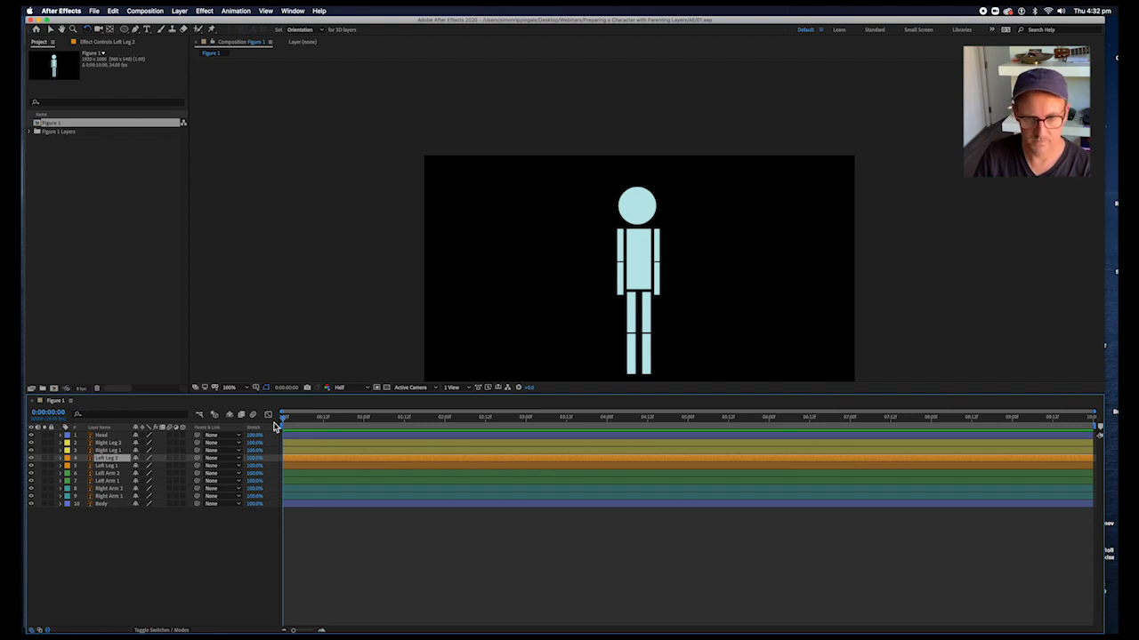
Step: Reorder the leg and arm layers so that each limb's part 1 sits directly above its part 2
left_click(120, 443)
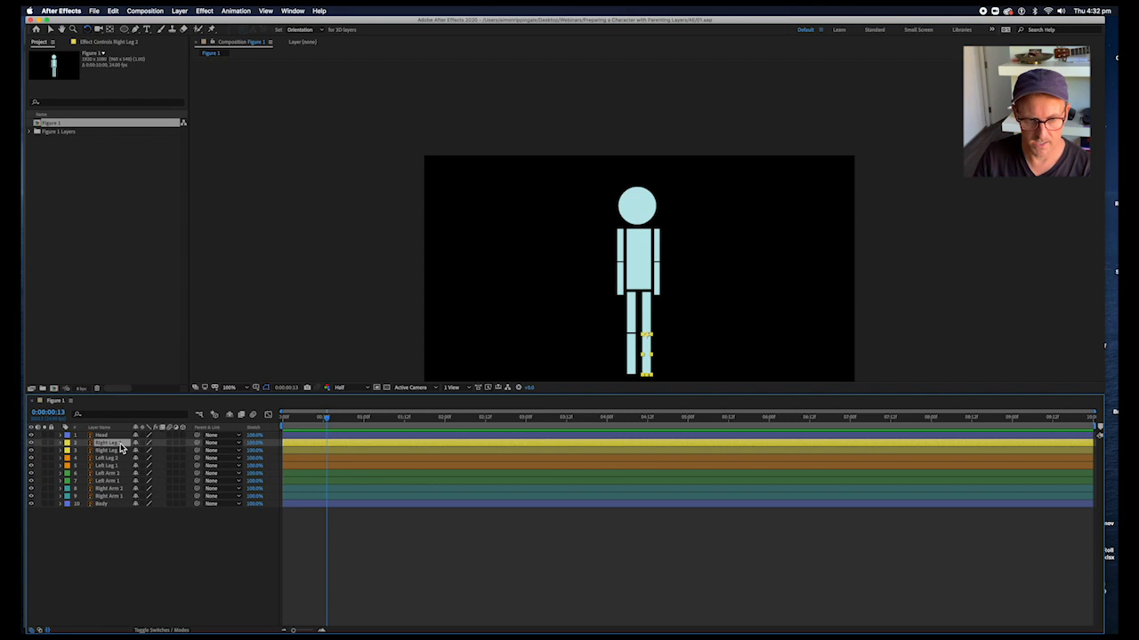
left_click(125, 451)
left_click_drag(120, 445, 119, 503)
left_click(118, 474)
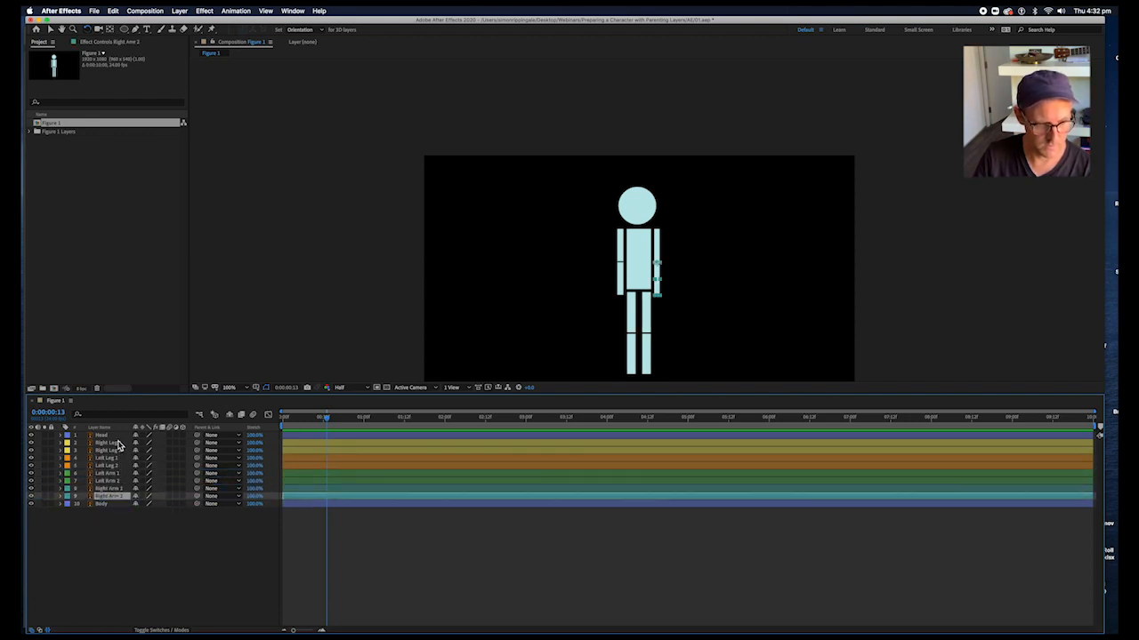
Step: Rotate Right Leg 1 on its own to test the unparented leg, and undo the rotation
left_click(119, 443)
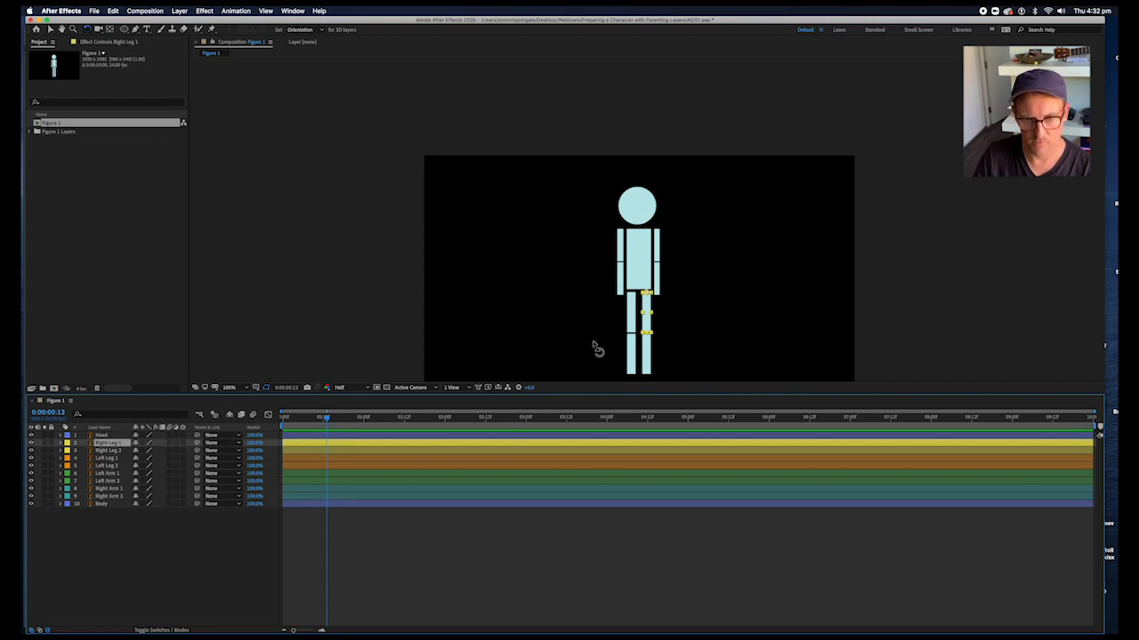
mouse_move(647, 334)
left_mouse_down()
mouse_move(666, 310)
mouse_move(653, 338)
left_mouse_up()
mouse_move(677, 324)
left_mouse_down()
mouse_move(647, 341)
mouse_move(692, 329)
left_mouse_up()
key("super+z")
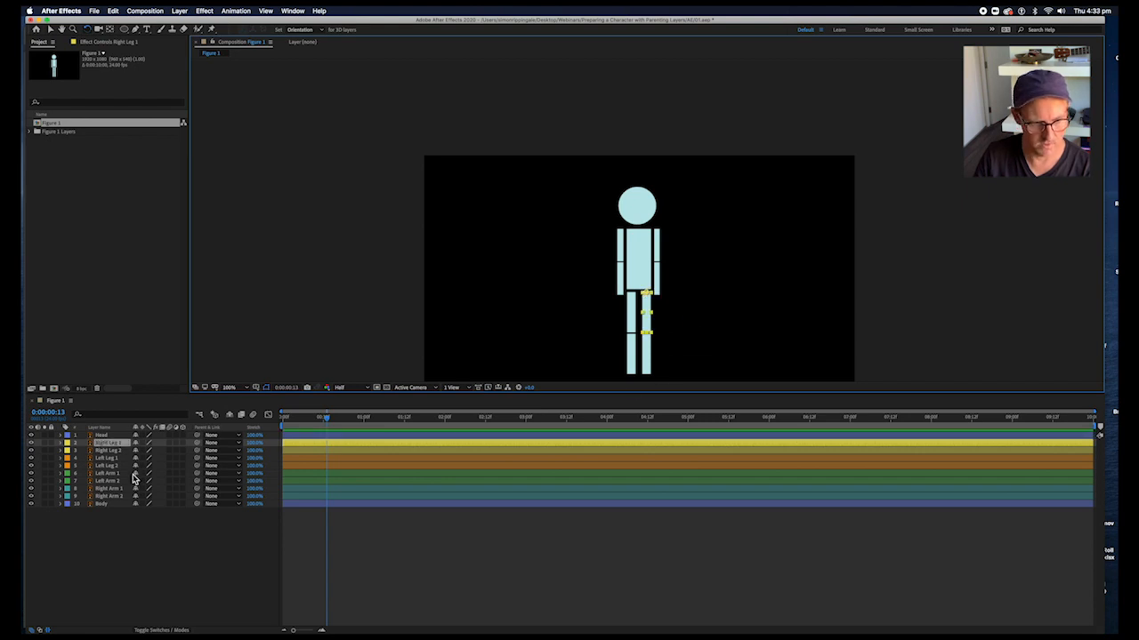
Step: Parent Right Leg 2 to Right Leg 1 and rotate the upper leg slightly to test the link
left_click(112, 452)
left_click_drag(197, 451, 294, 444)
left_click(303, 443)
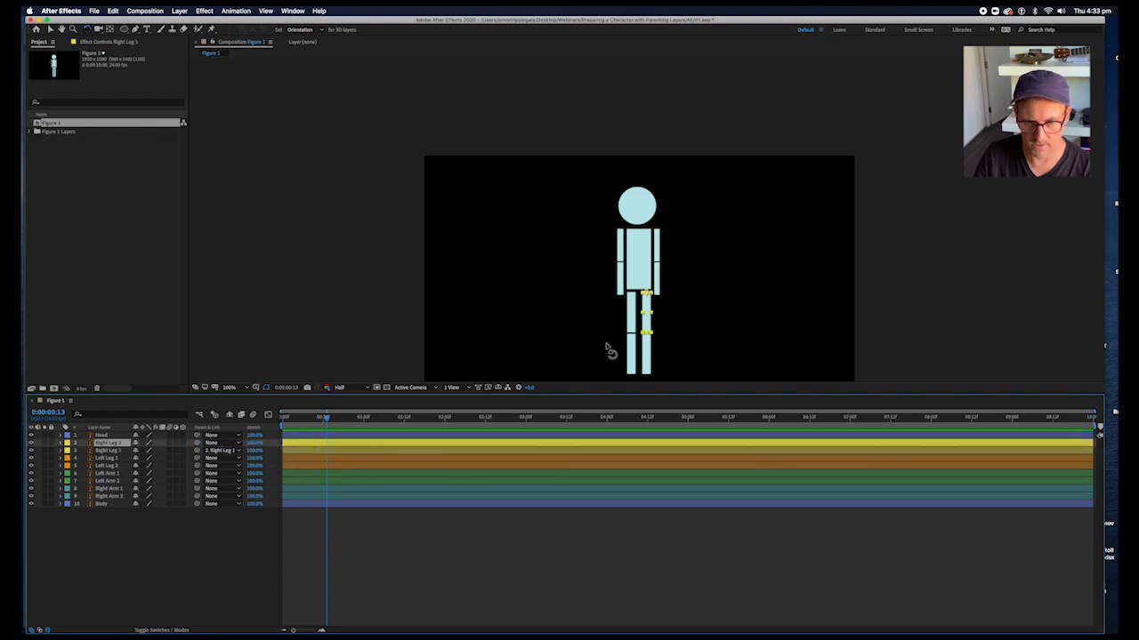
left_click_drag(647, 331, 644, 368)
Step: Parent Left Leg 2 to Left Leg 1 and Left Arm 2 to Left Arm 1
left_click(116, 465)
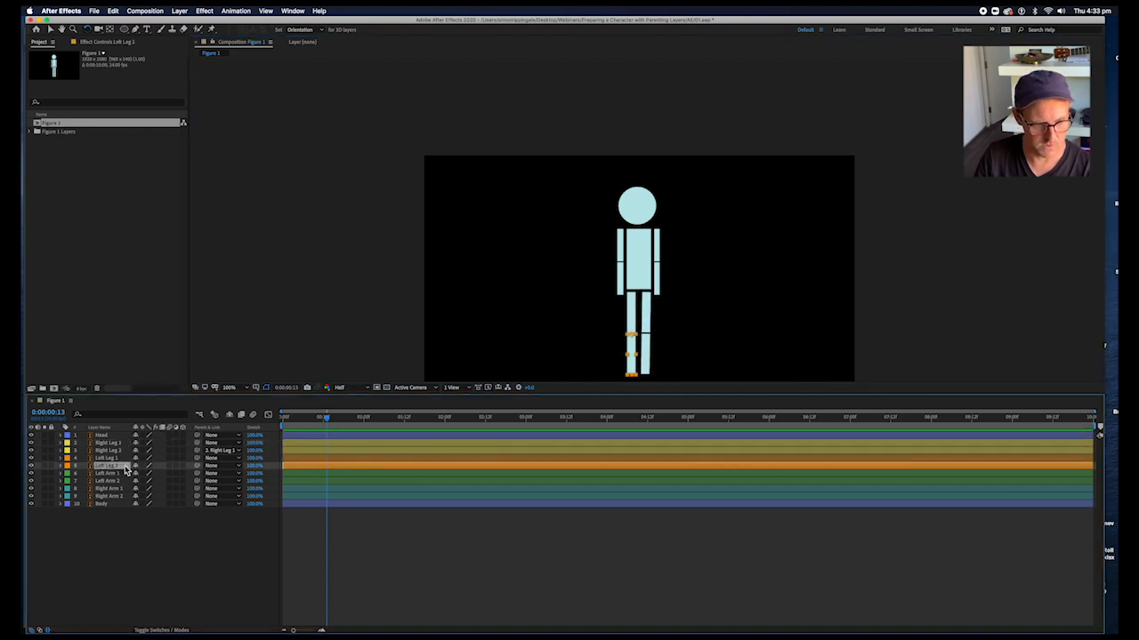
left_click_drag(196, 469, 293, 459)
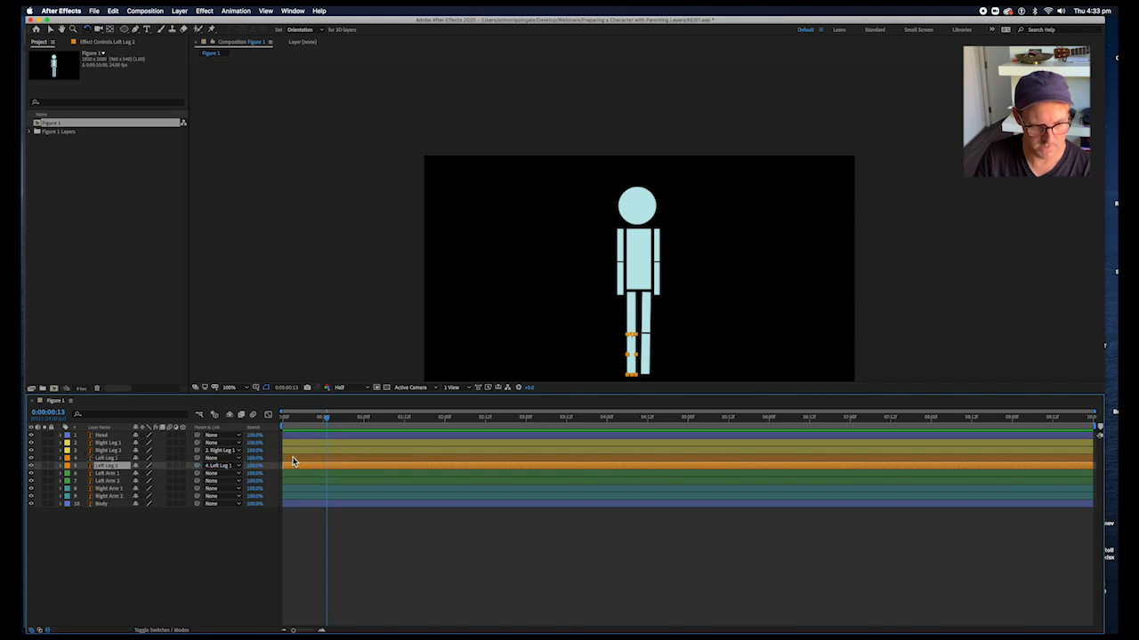
left_click(102, 480)
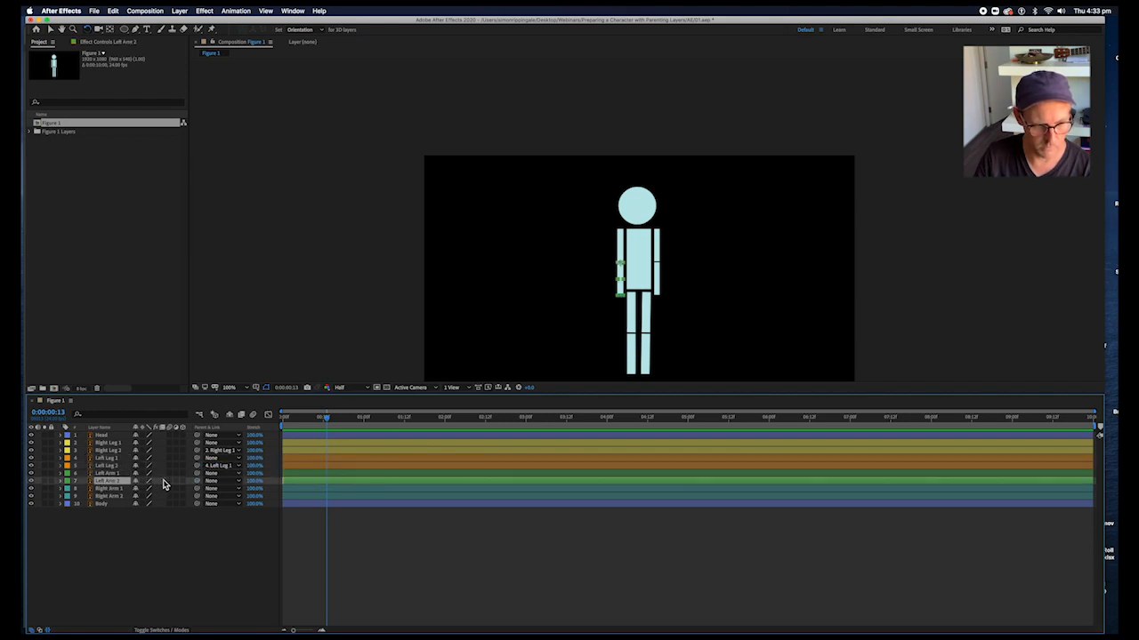
left_click_drag(196, 483, 291, 479)
left_click(291, 476)
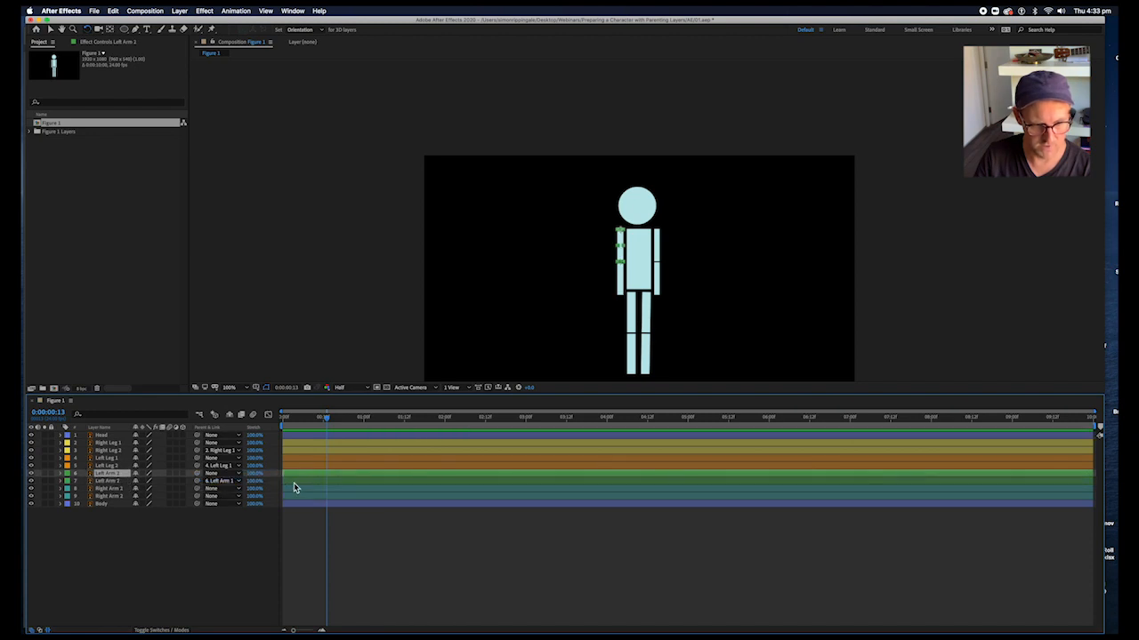
left_click(292, 491)
Step: Set Right Arm 1 as the parent of Right Arm 2
left_click(106, 496)
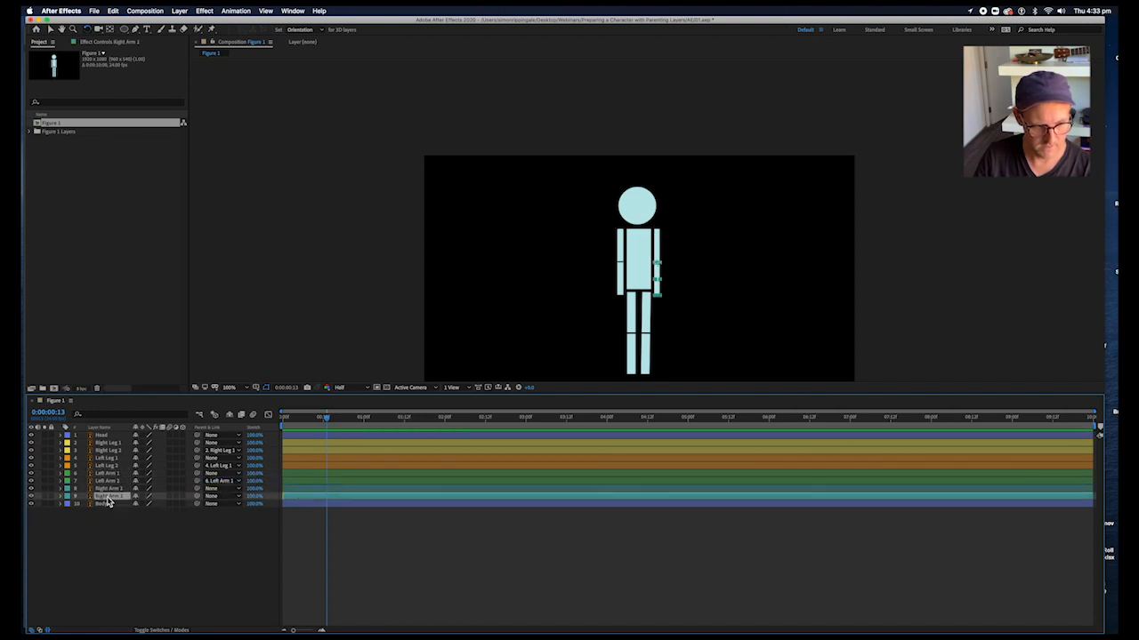
left_click(212, 497)
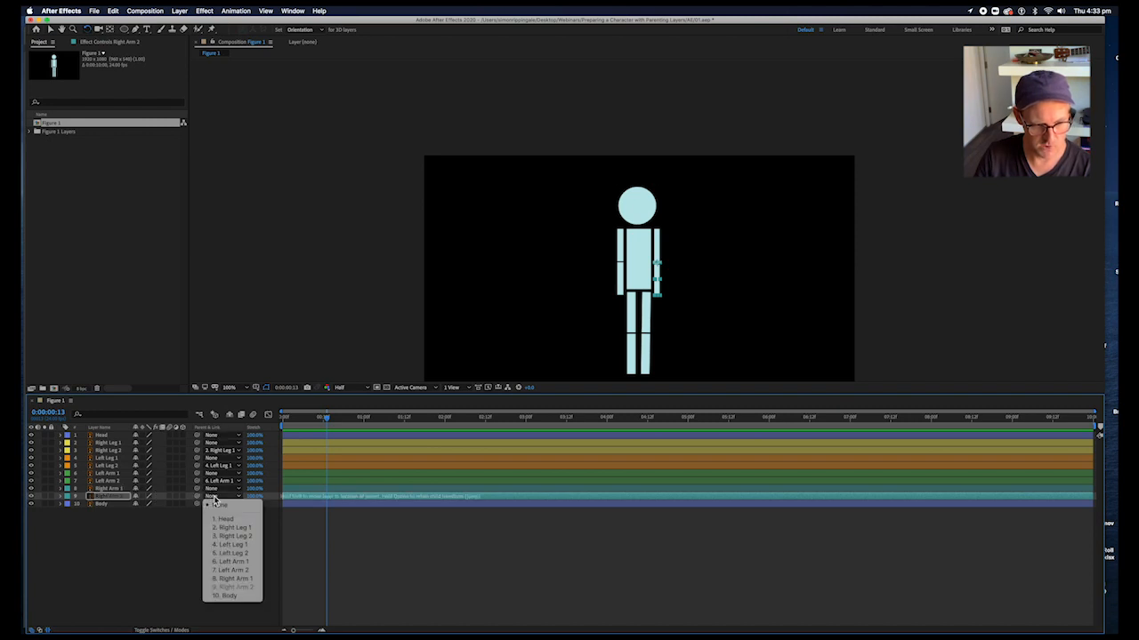
left_click(234, 579)
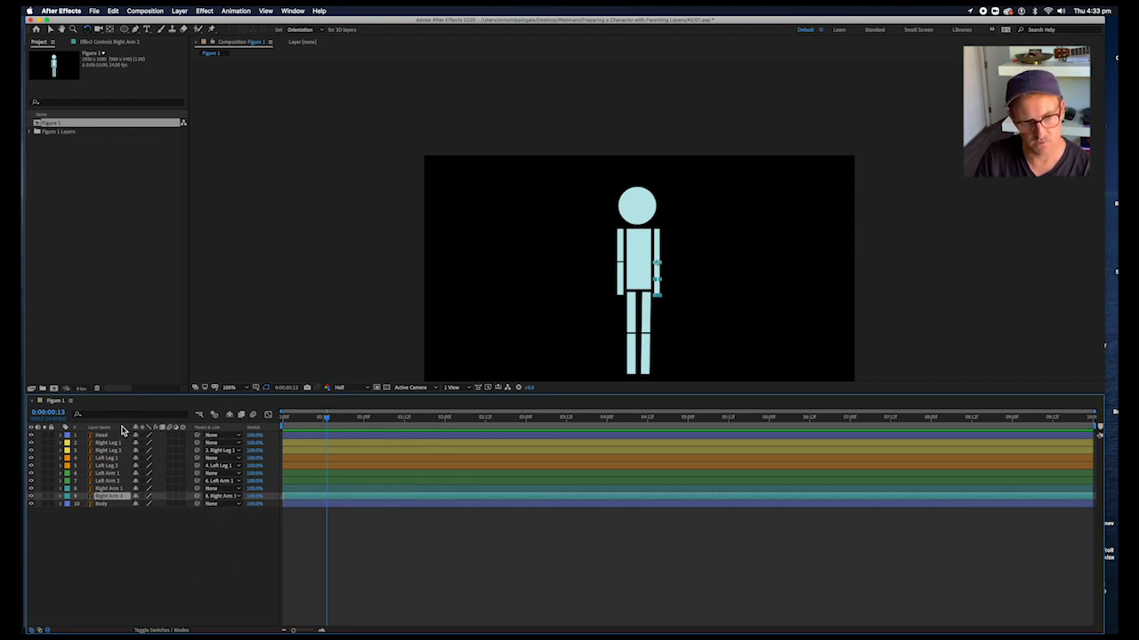
Step: Check the timeline's list of available columns for the Parent & Link entry, making no change
right_click(123, 430)
mouse_move(142, 457)
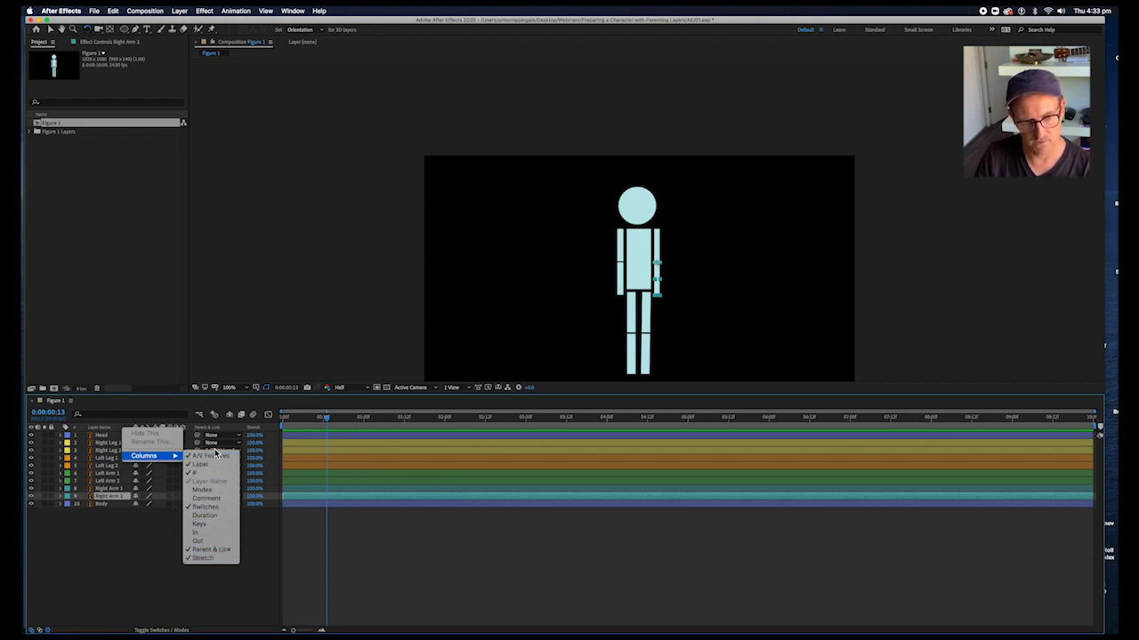
left_click(148, 545)
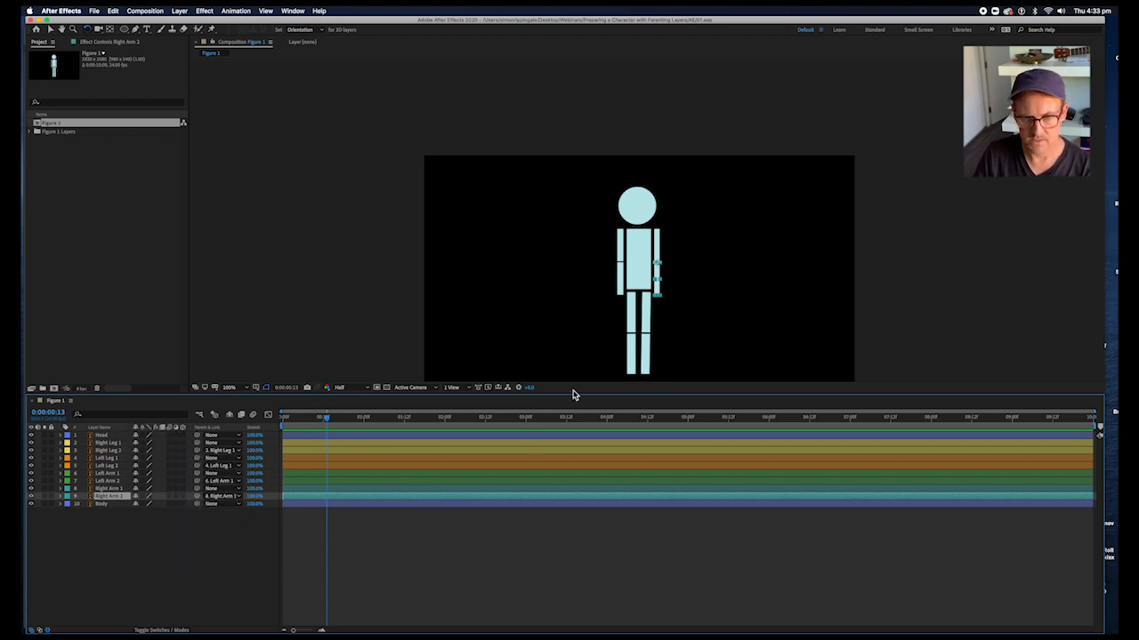
Step: Parent the Head layer to the Body layer
left_click(648, 197)
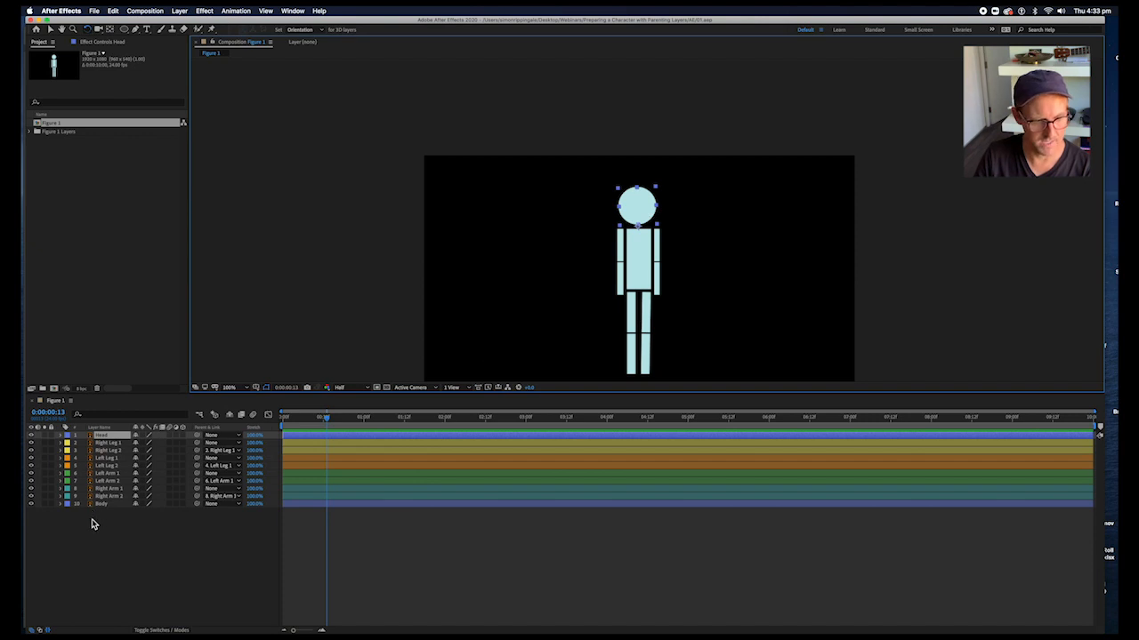
left_click_drag(197, 435, 106, 503)
left_click(638, 267)
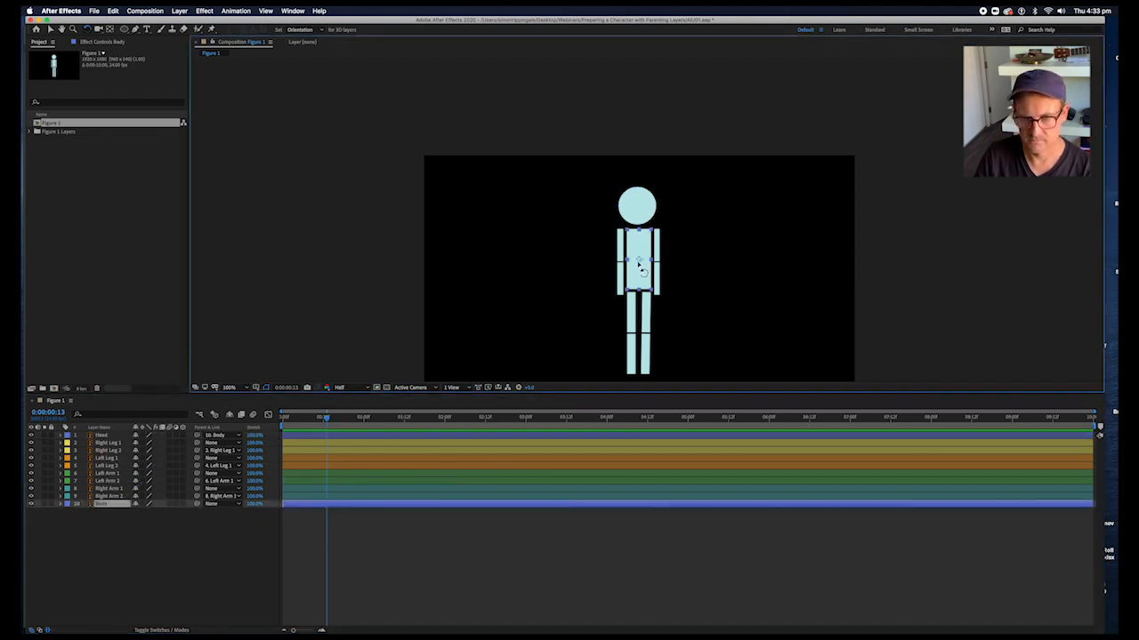
left_click(613, 178)
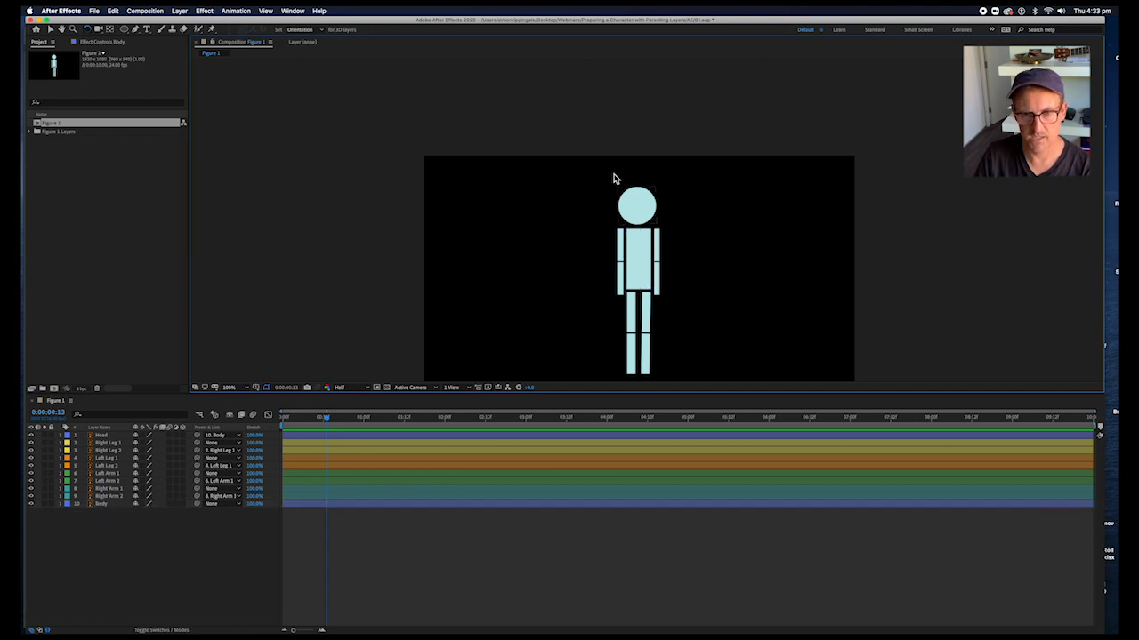
Step: Add a null object scaled to about 293% and position it over the character's torso with its anchor point near the centre
left_click(165, 10)
mouse_move(226, 21)
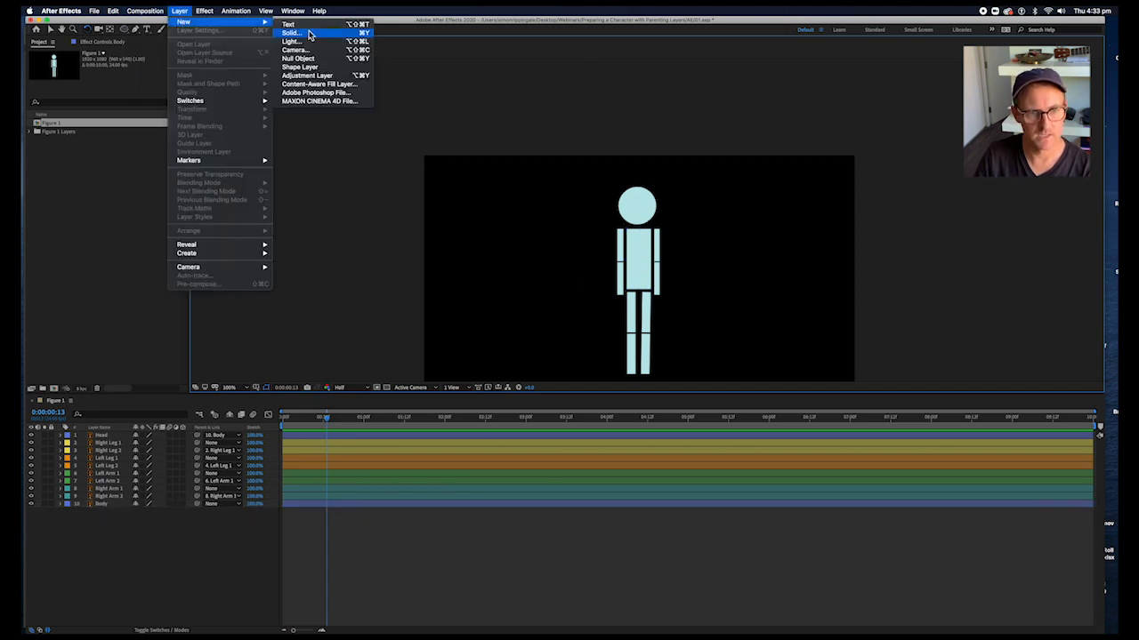
left_click(298, 58)
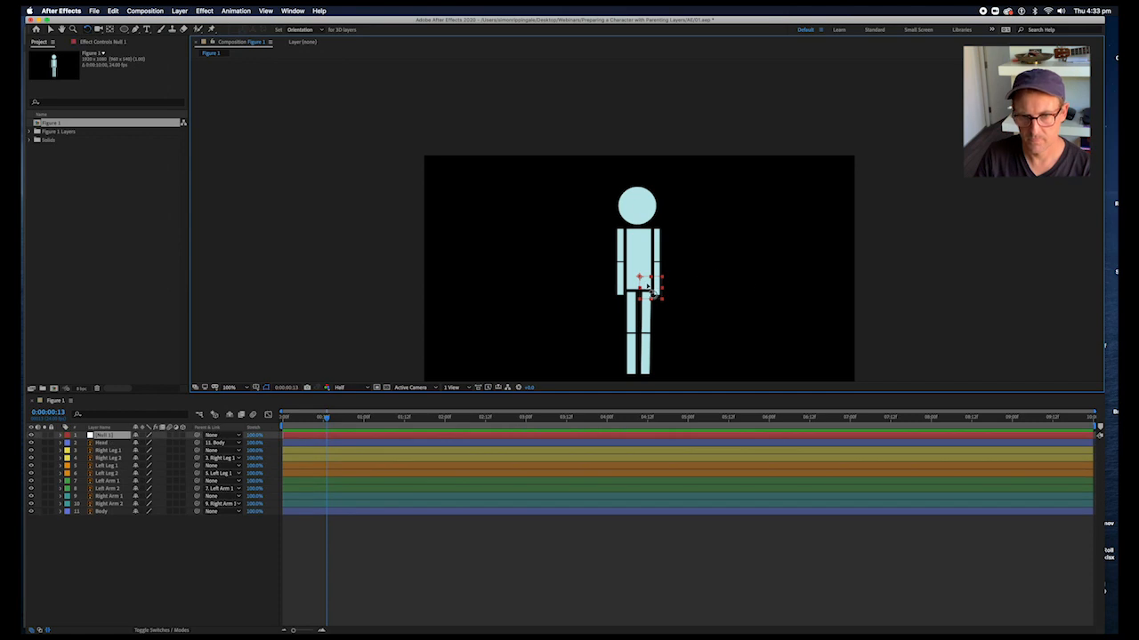
key("s")
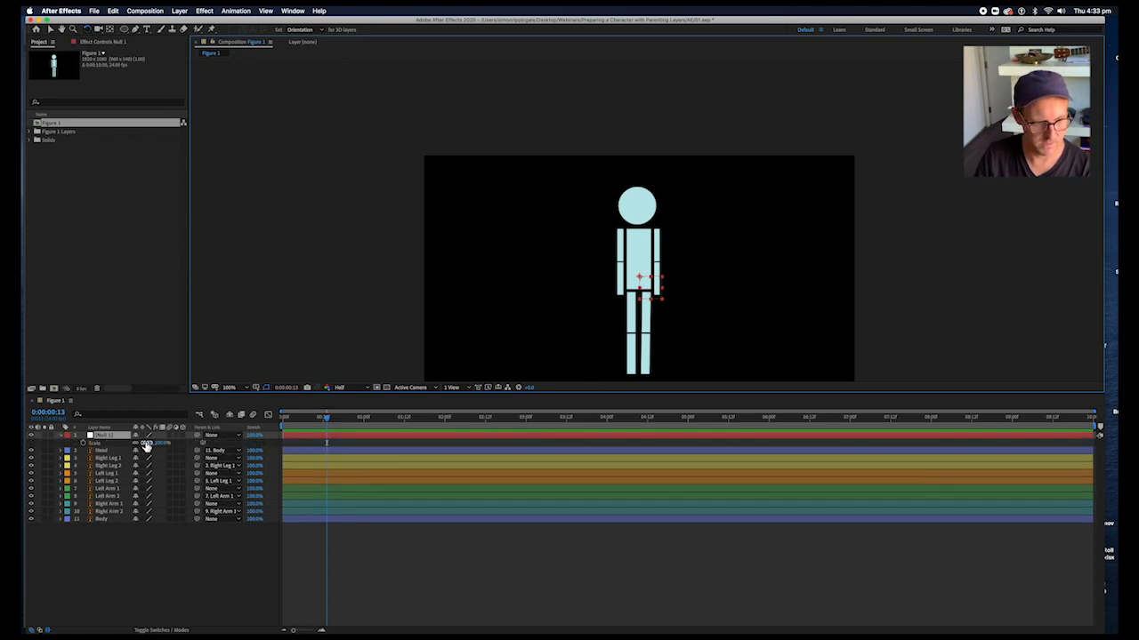
left_click_drag(161, 446, 222, 446)
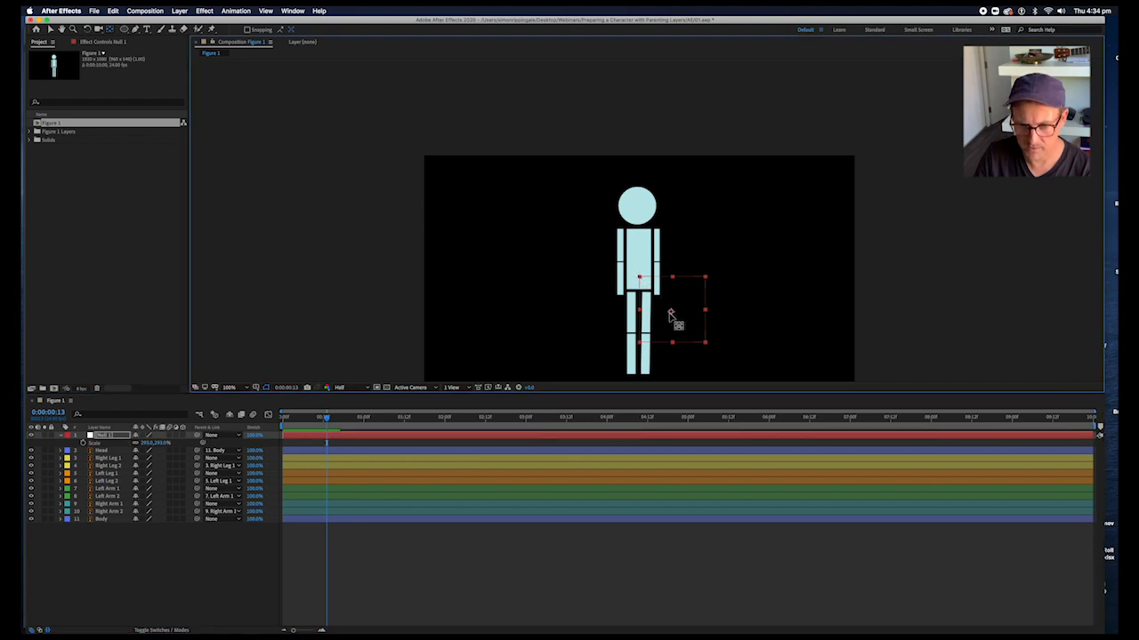
left_click_drag(686, 323, 656, 257)
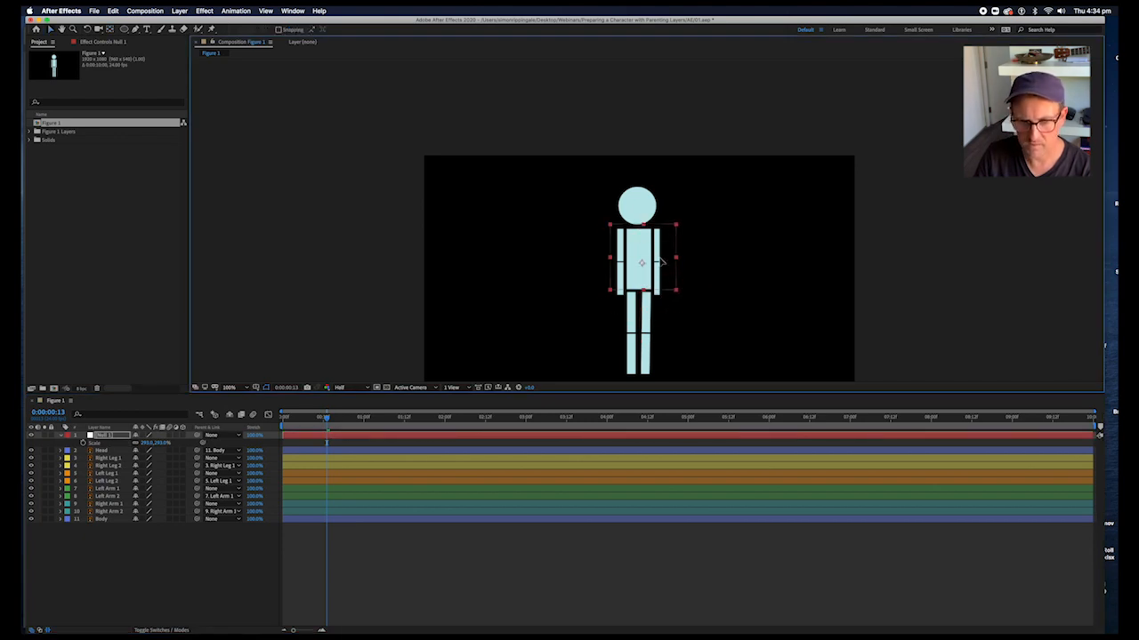
Step: Parent the Body layer to Null 1 and test the link by moving the null, undoing that move
left_click(104, 520)
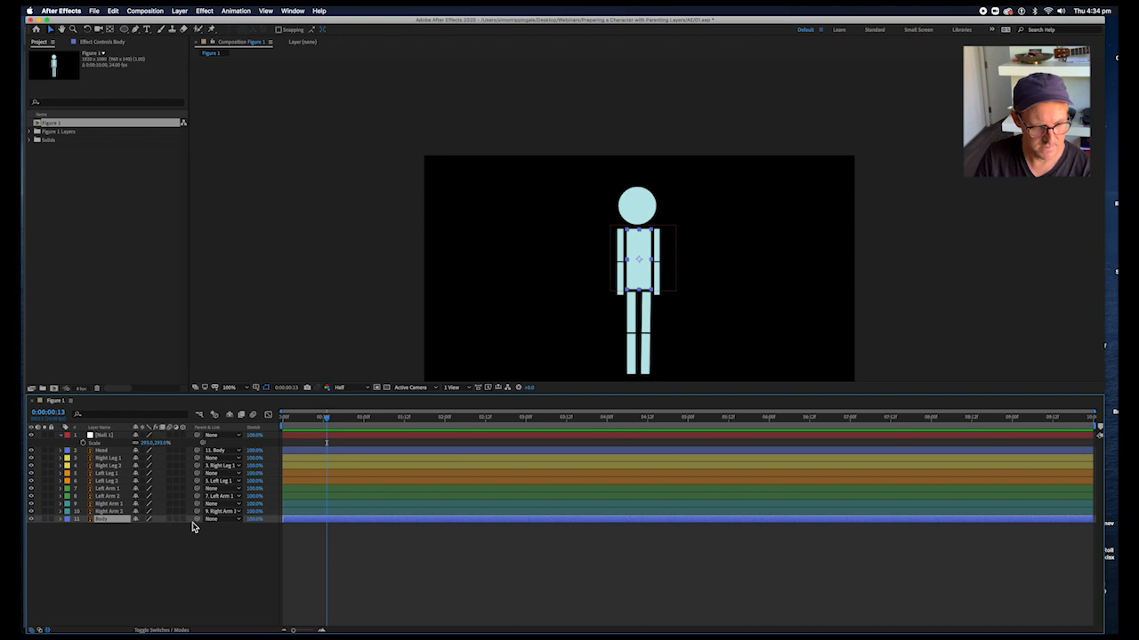
left_click_drag(196, 519, 370, 436)
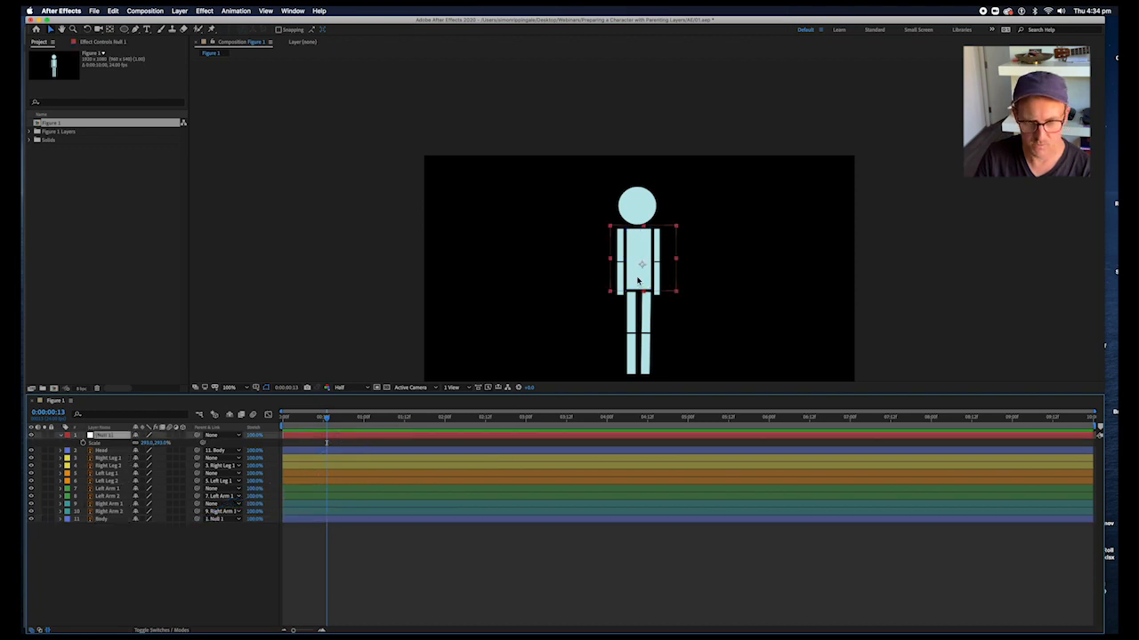
left_click_drag(656, 267, 602, 253)
key("super+z")
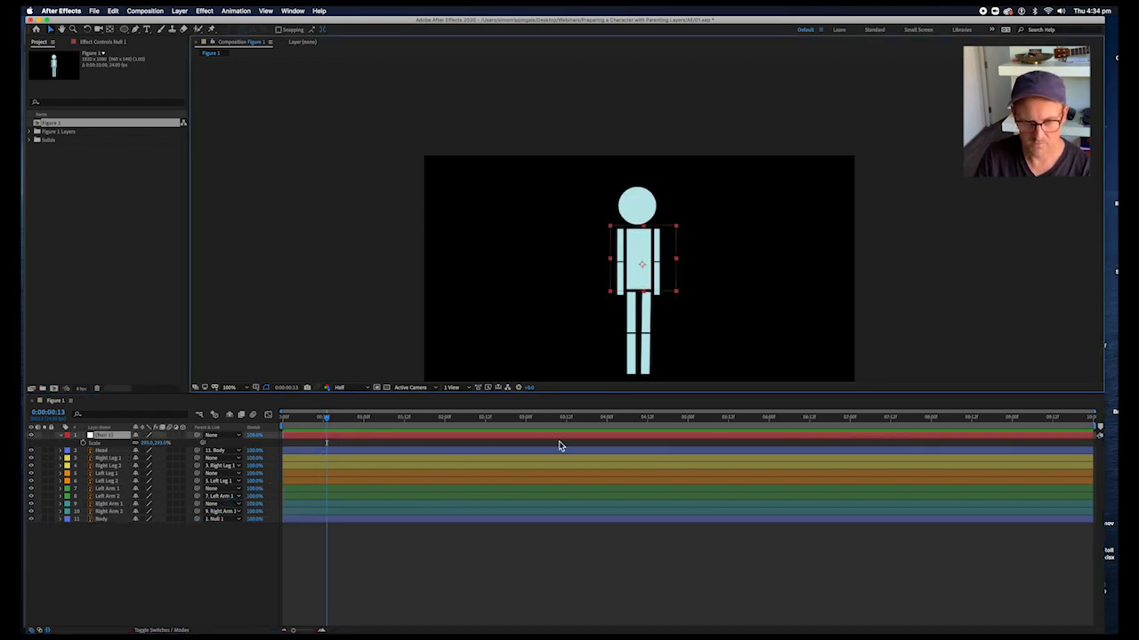
left_click(113, 452)
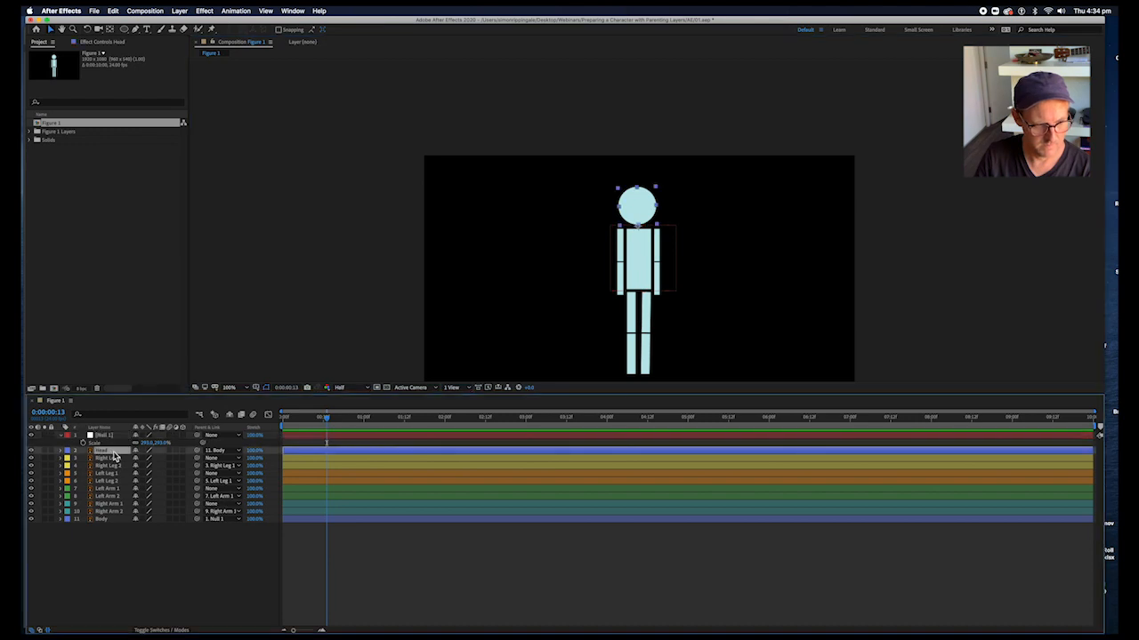
left_click(115, 458)
left_click(126, 466, "shift")
left_click(434, 560)
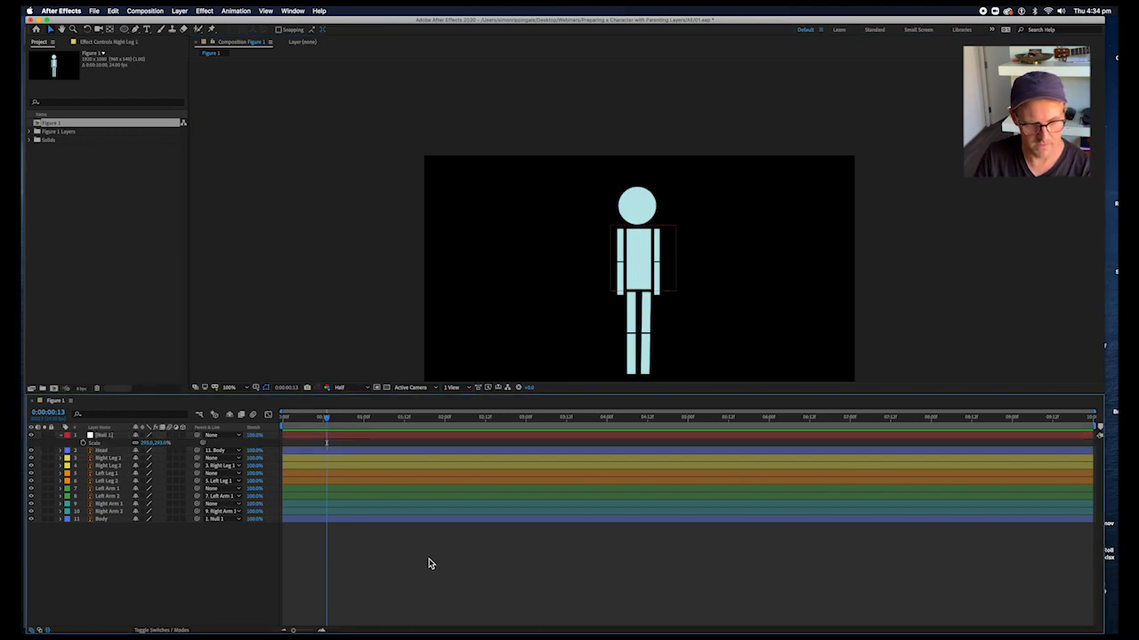
Step: Parent Right Leg 1, Left Leg 1, Left Arm 1 and Right Arm 1 together to the Body layer
left_click(120, 459)
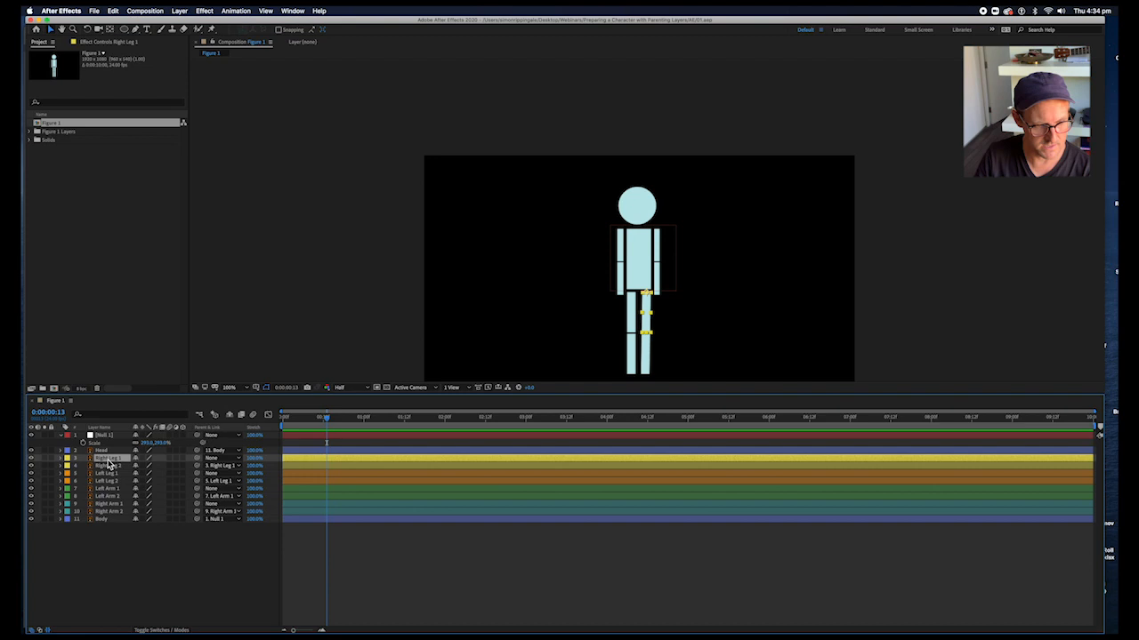
left_click(118, 476, "super")
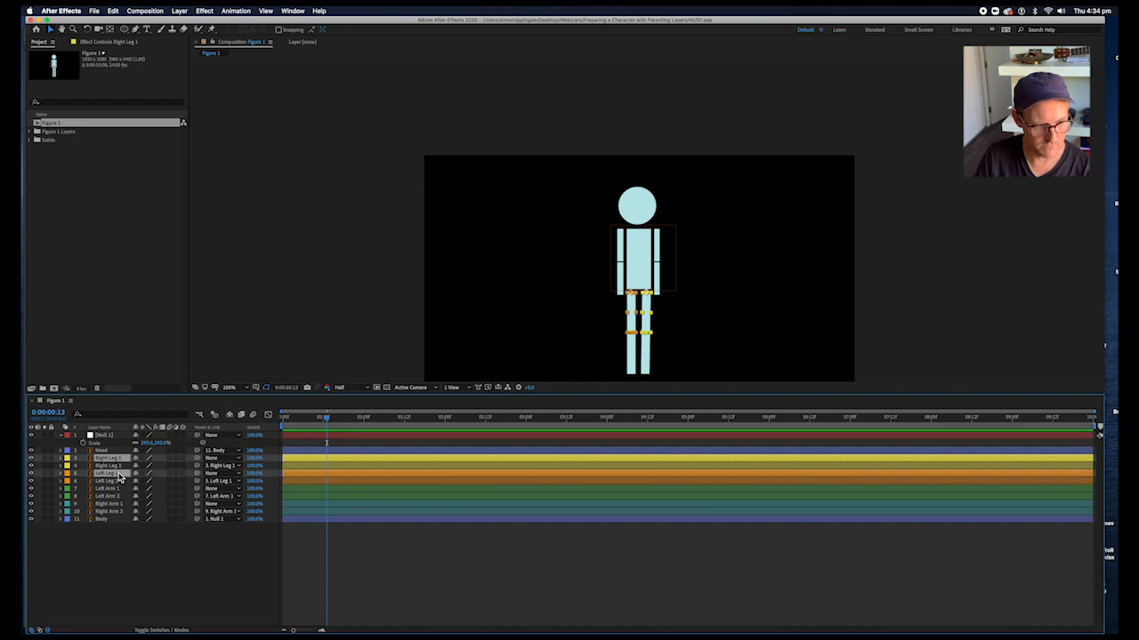
left_click(123, 489, "super")
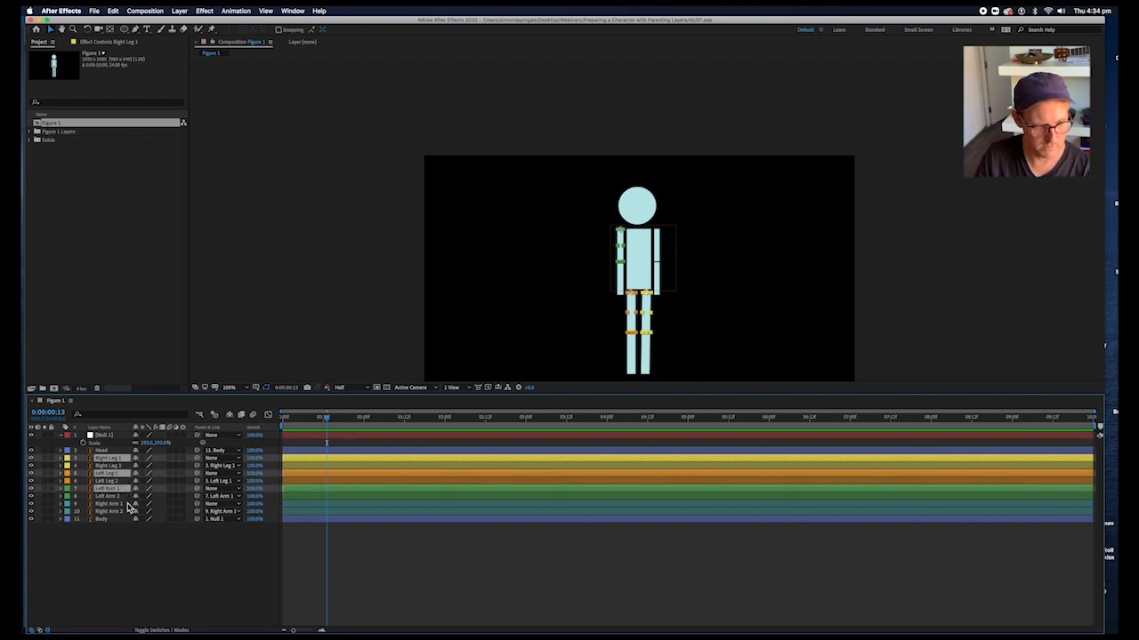
left_click(125, 504, "super")
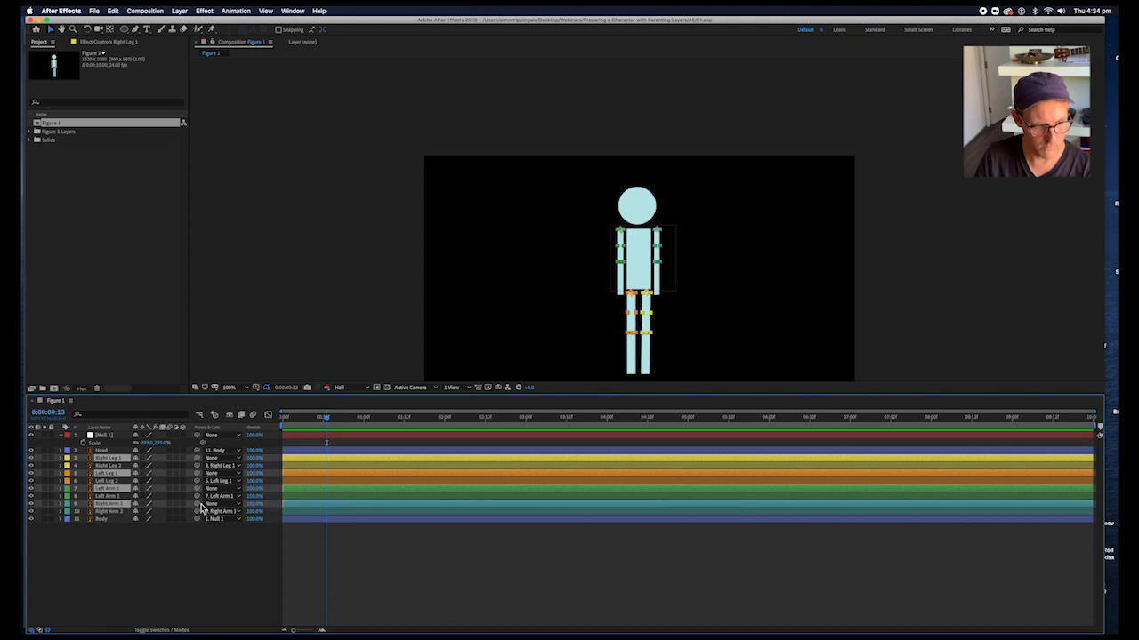
left_click_drag(201, 509, 312, 523)
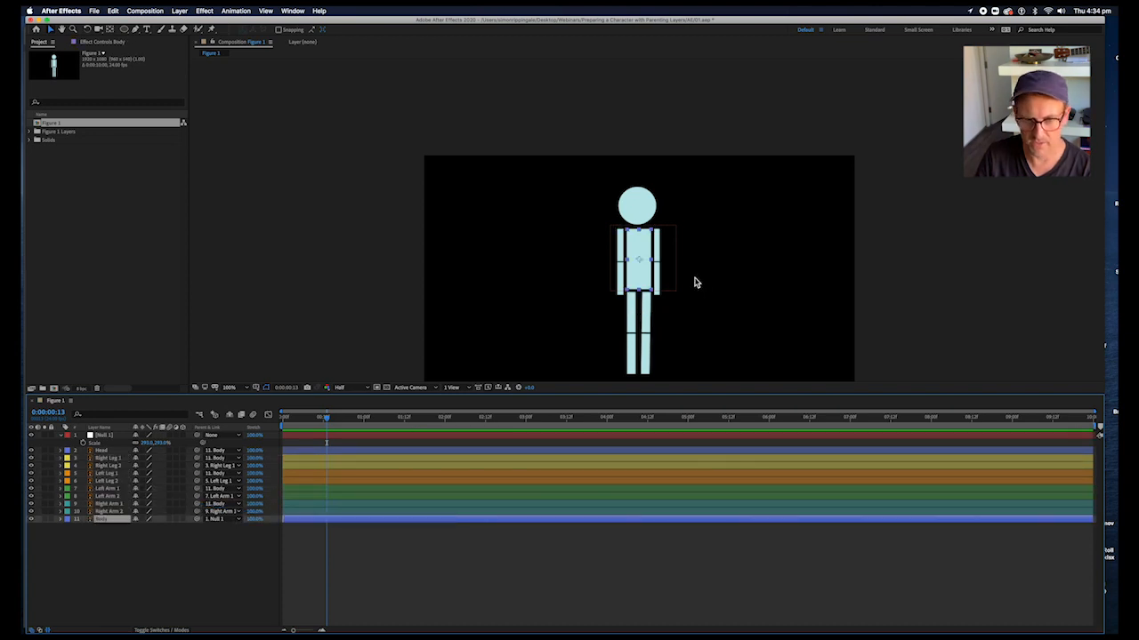
Step: Test-move the Body and undo it, and shift the whole figure left and slightly up by moving Null 1
left_click_drag(637, 274, 579, 279)
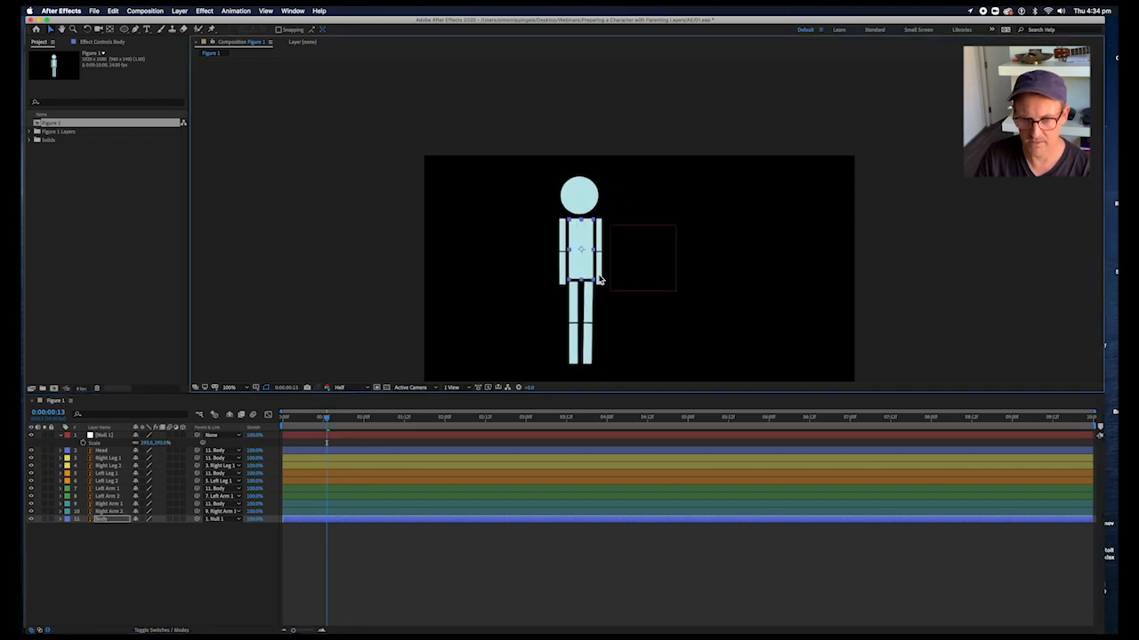
key("super+z")
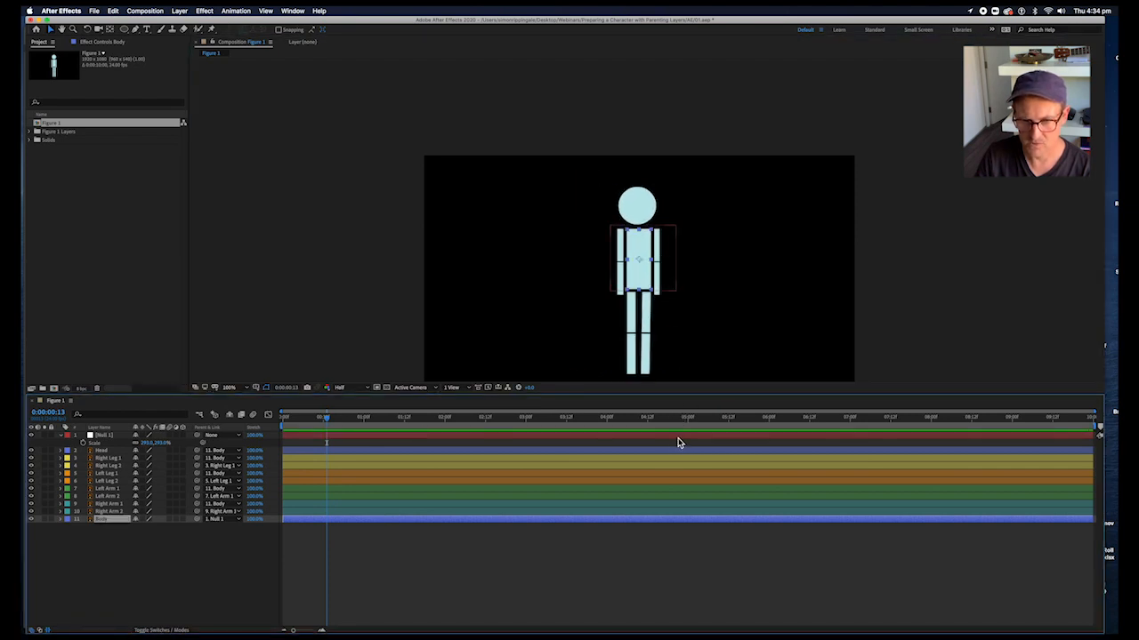
left_click(680, 436)
left_click_drag(670, 283, 592, 279)
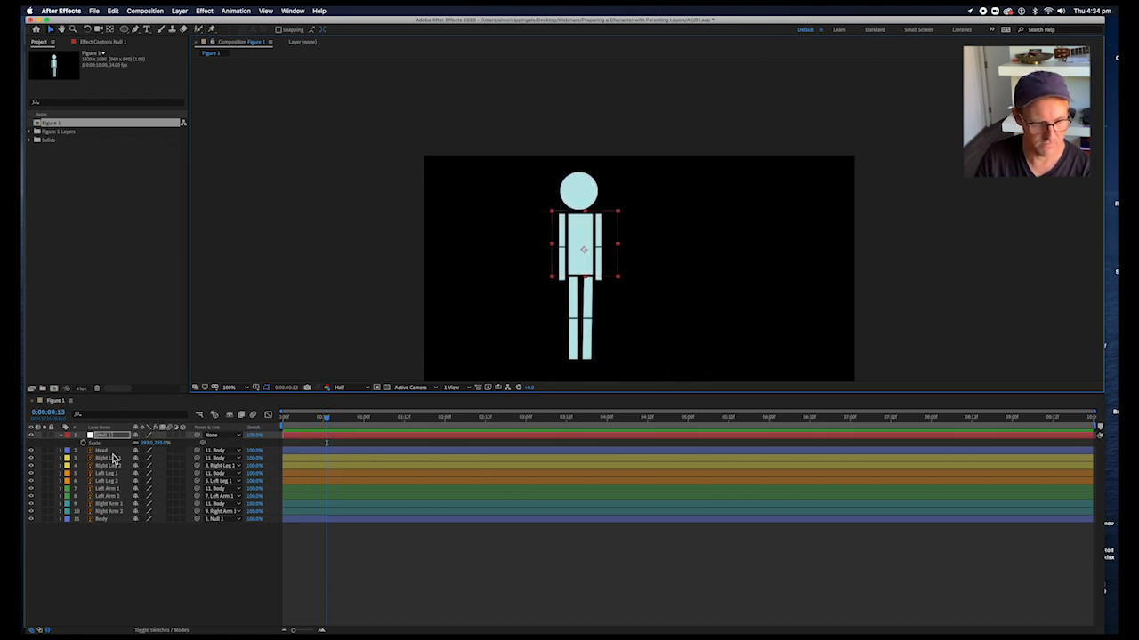
Step: Set the Head's parent to None and move Null 1 to demonstrate the missing link, undoing the move
left_click(111, 451)
left_click(219, 452)
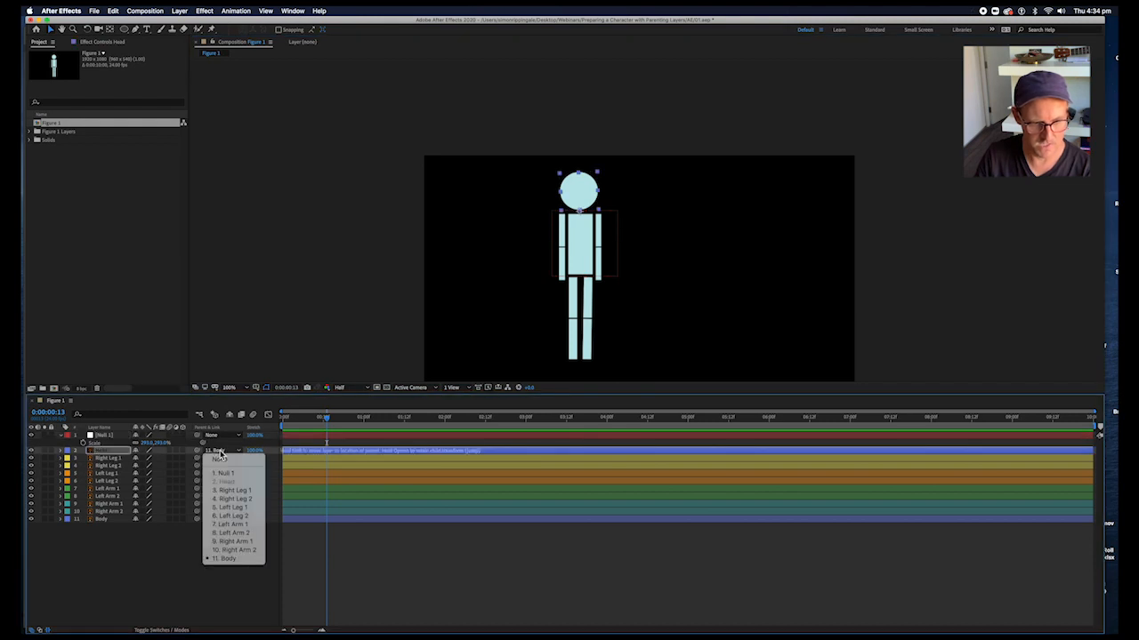
left_click(229, 462)
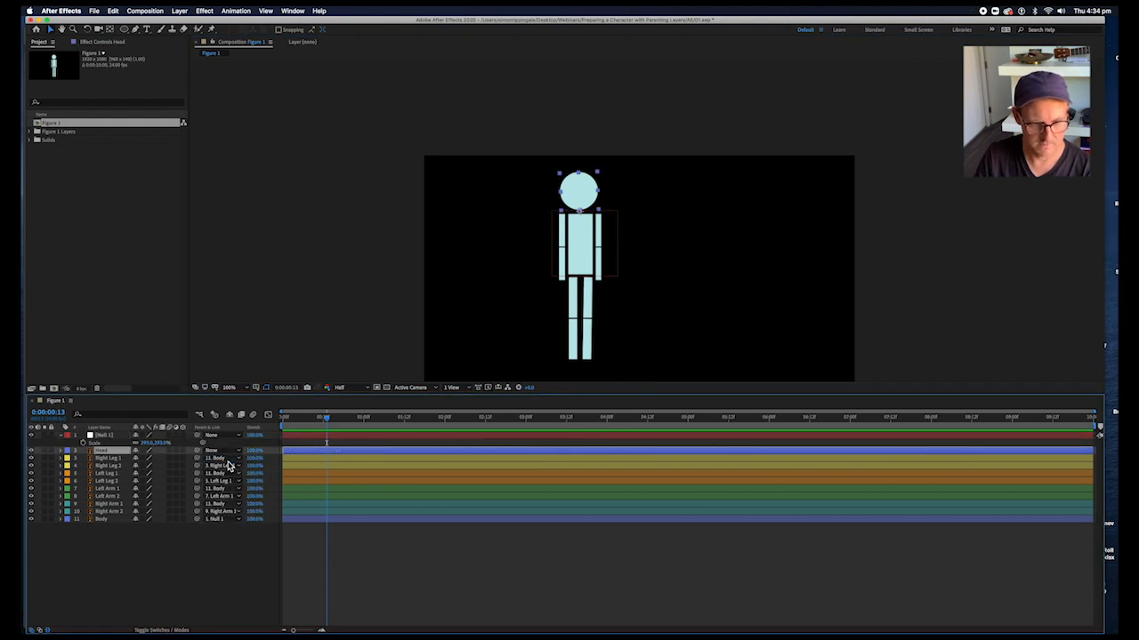
left_click(600, 265)
left_click_drag(602, 264, 639, 282)
key("super+z")
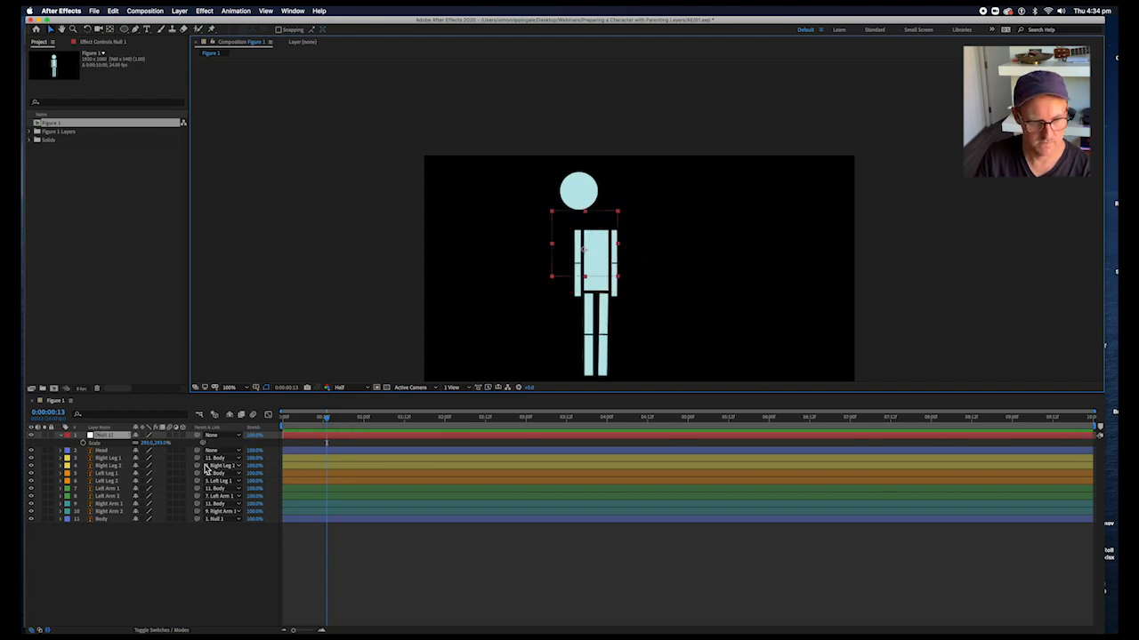
Step: Parent the Head to the Body again and move Null 1 to bring the figure back toward the composition's centre
left_click(116, 453)
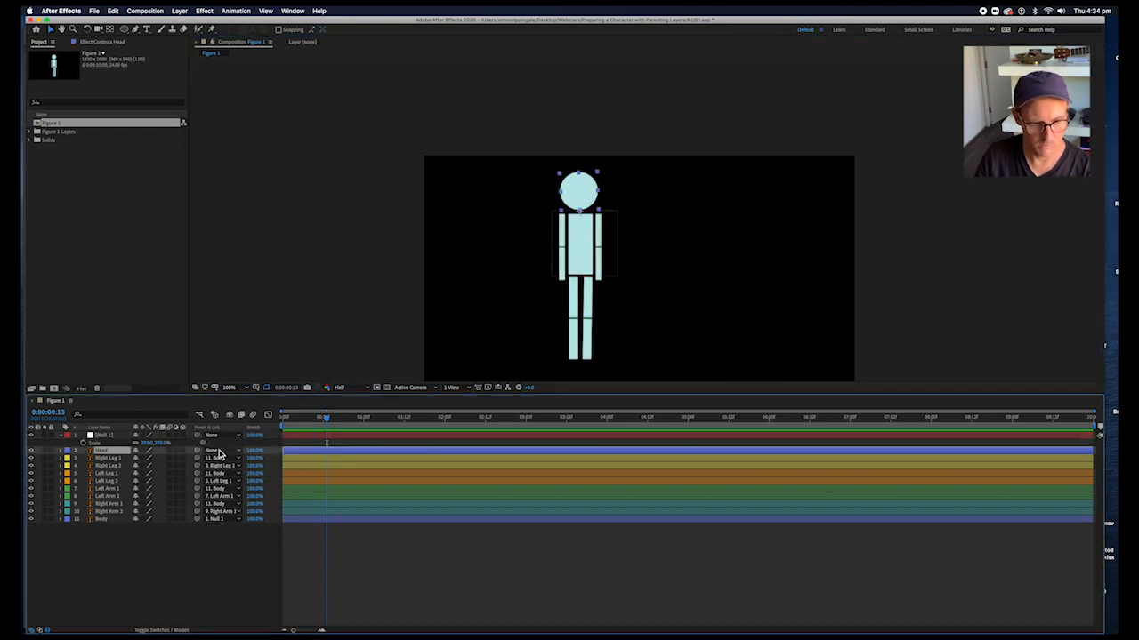
left_click_drag(198, 456, 118, 519)
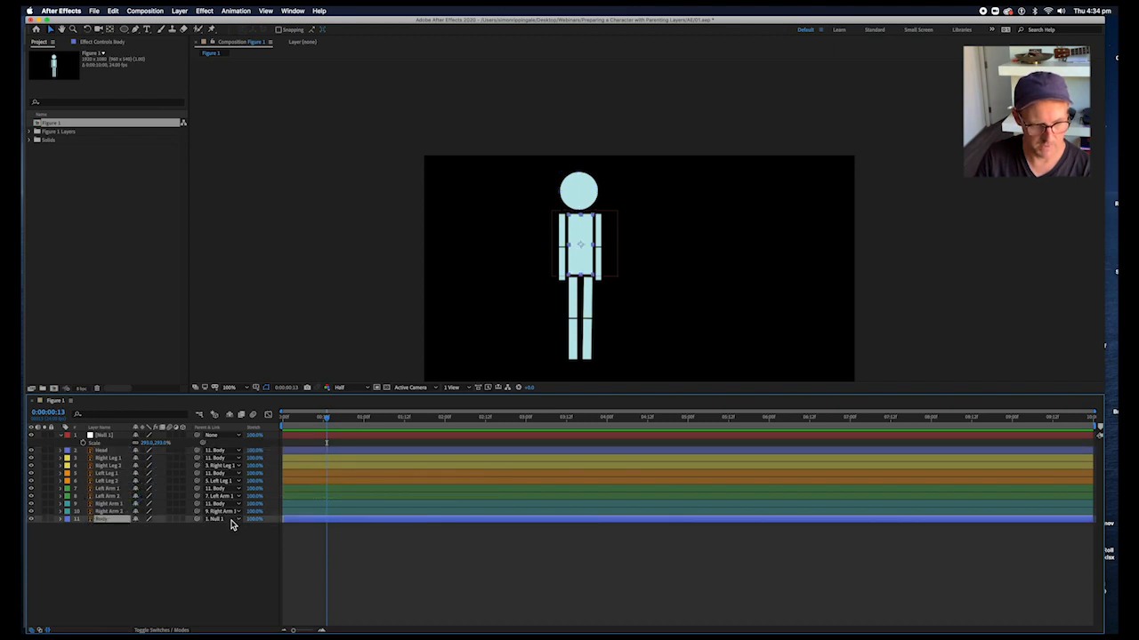
left_click(607, 267)
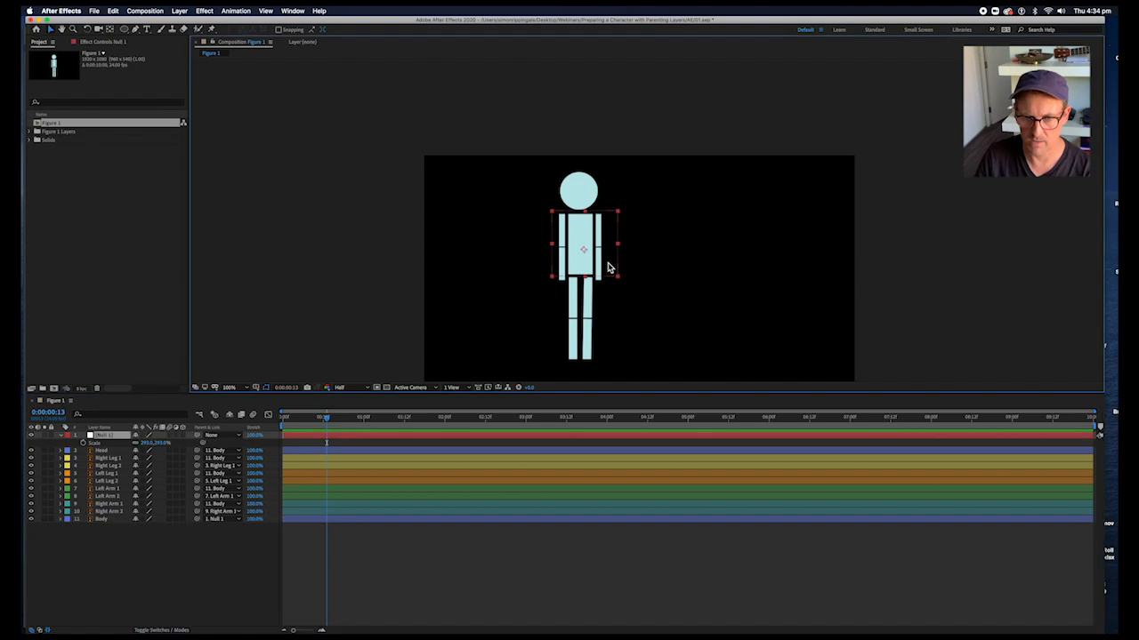
left_click_drag(610, 267, 651, 275)
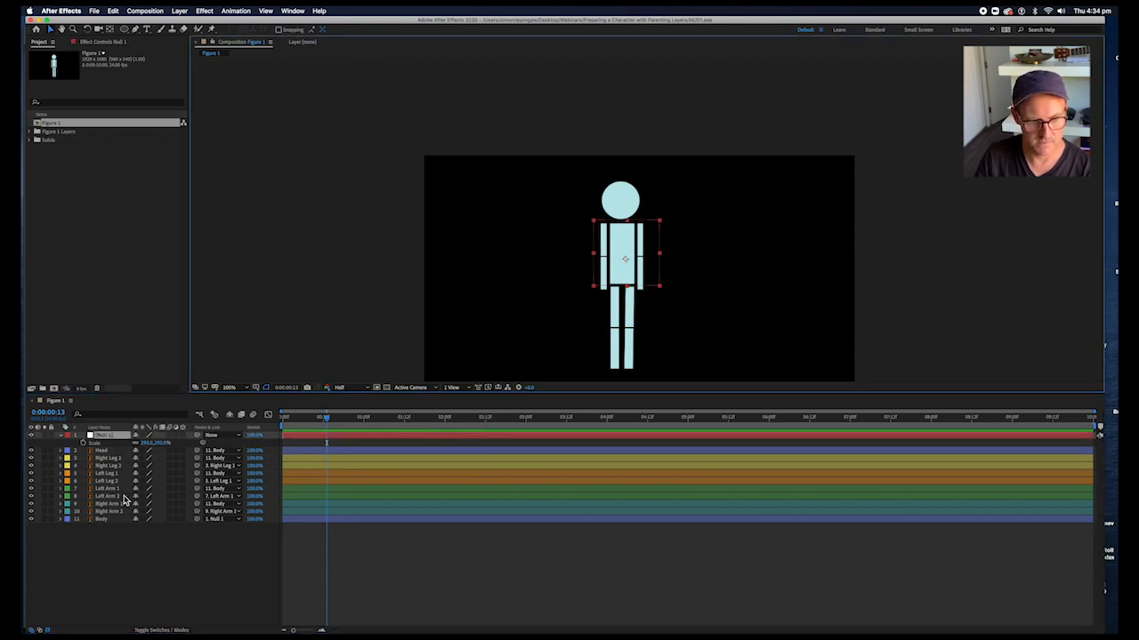
Step: Try shuffling the arm and leg layers in the stack, such as Left Leg 2 below Left Arm 1, and restore the original order
left_click(123, 496)
left_click(122, 504)
left_click_drag(122, 509, 125, 497)
left_click(123, 481)
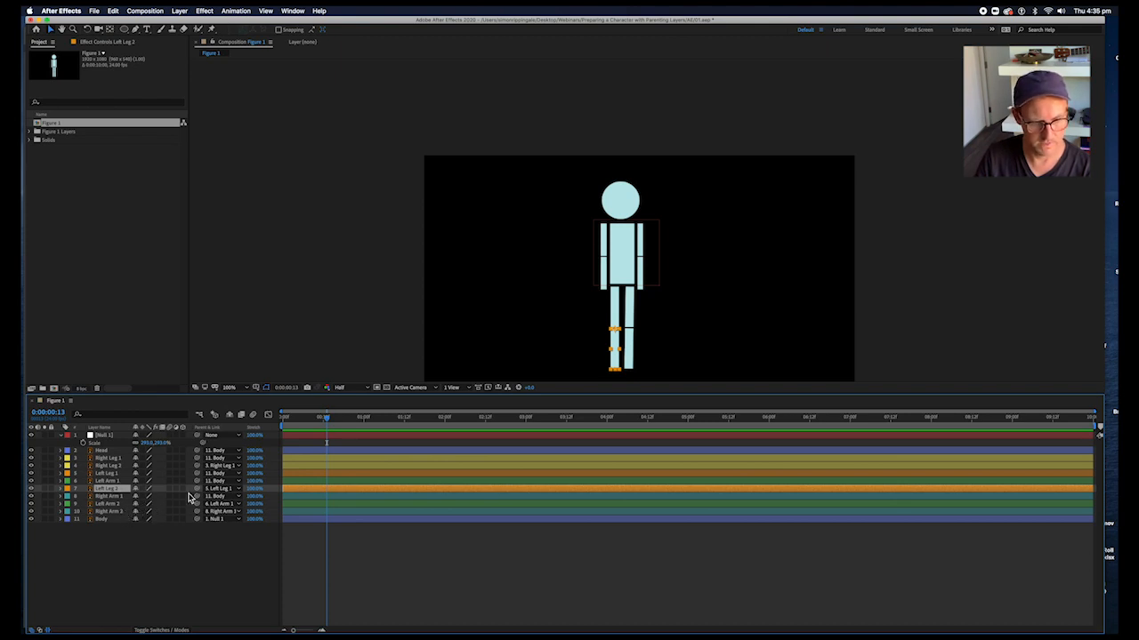
left_click(223, 482)
left_click_drag(125, 485, 120, 505)
left_click(122, 490)
left_click(117, 481)
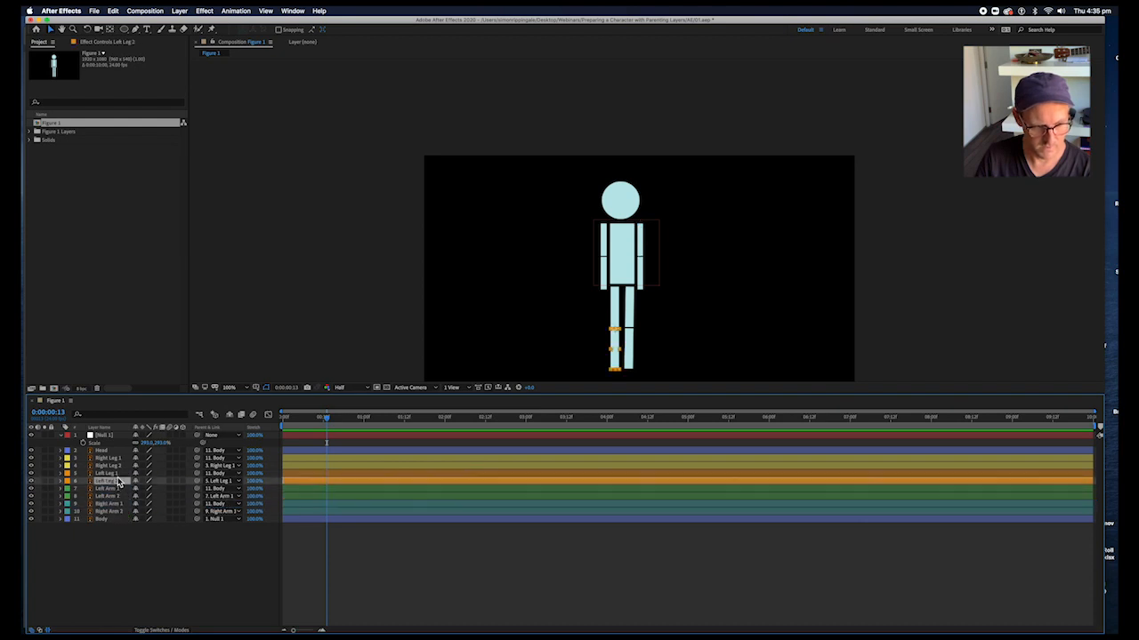
left_click(117, 476)
Step: Rotate Right Arm 1 about the shoulder to test its link, leaving it at about -0.7°, and save the project
left_click(126, 505)
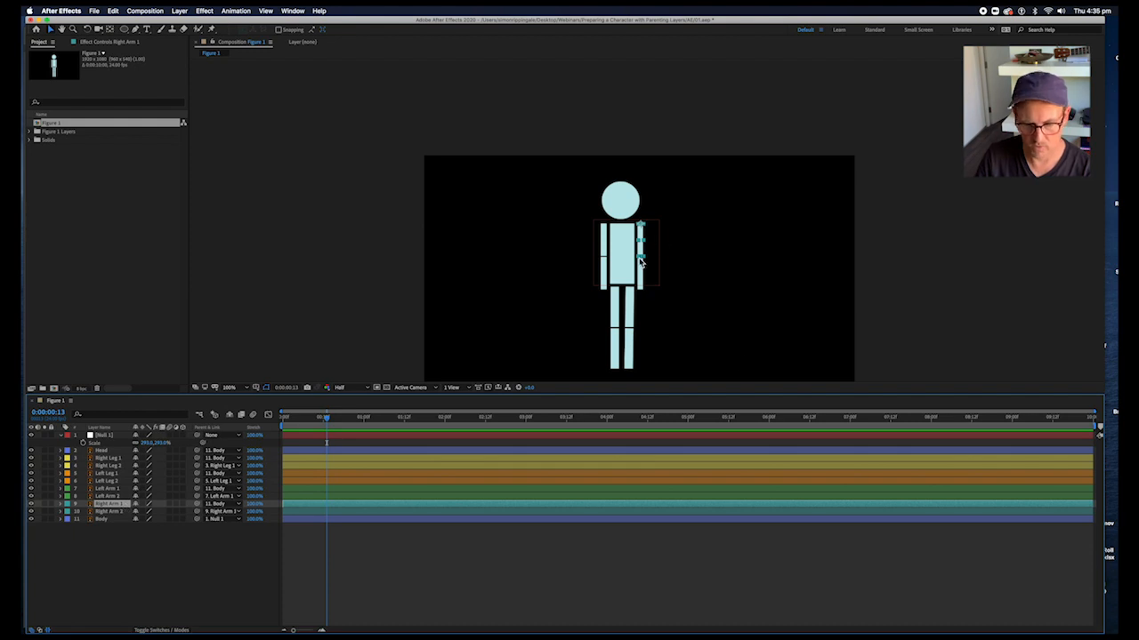
key("w")
left_click_drag(649, 255, 647, 279)
key("super+s")
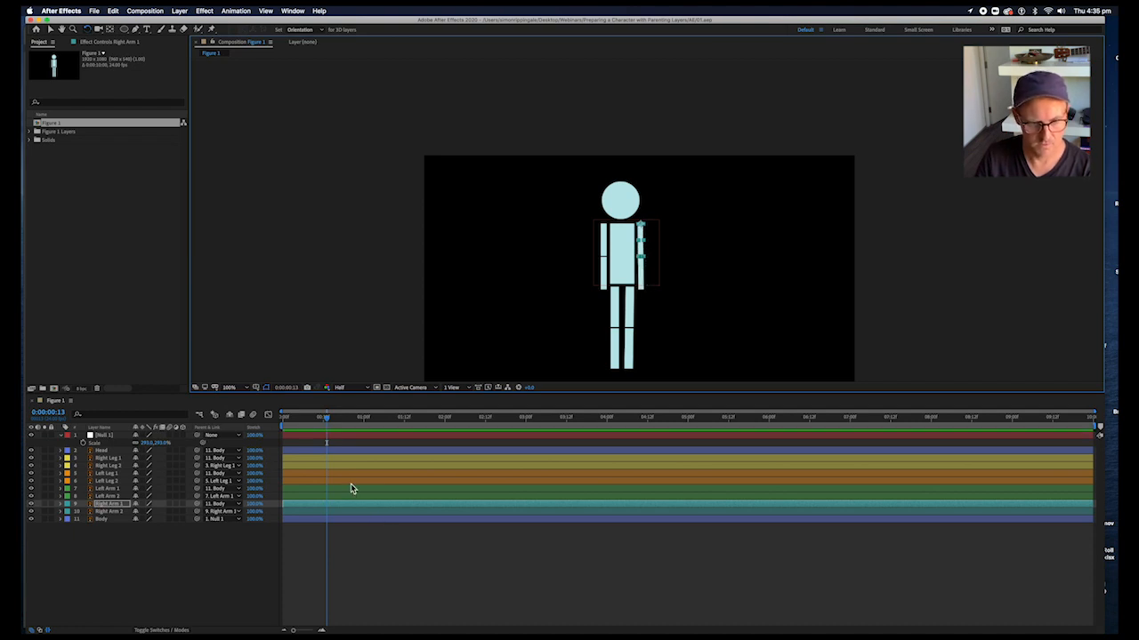
Step: Reveal the Rotation property on all layers, collapse the layers again, and select only the Head layer
left_click(329, 438)
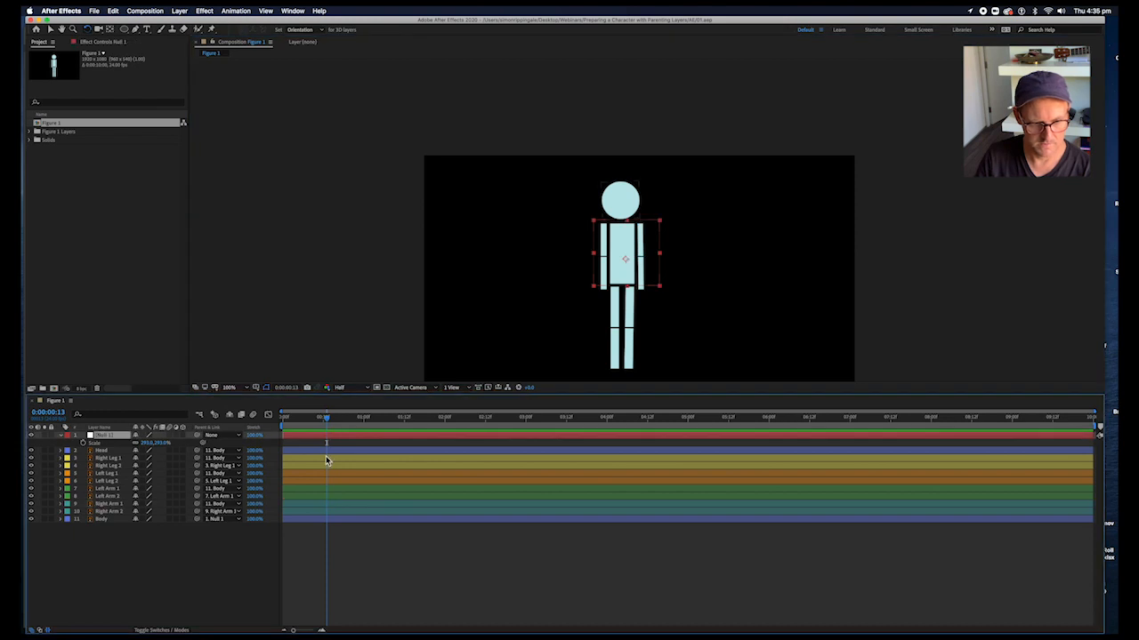
key("super+a")
key("r")
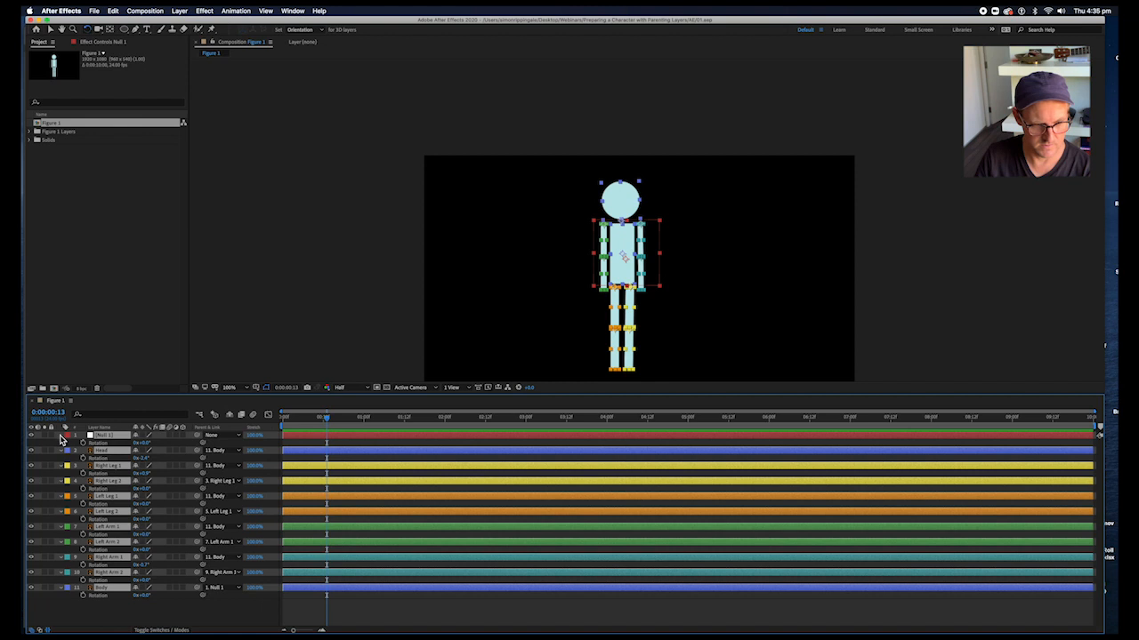
left_click(61, 436)
left_click(326, 554)
left_click(337, 444)
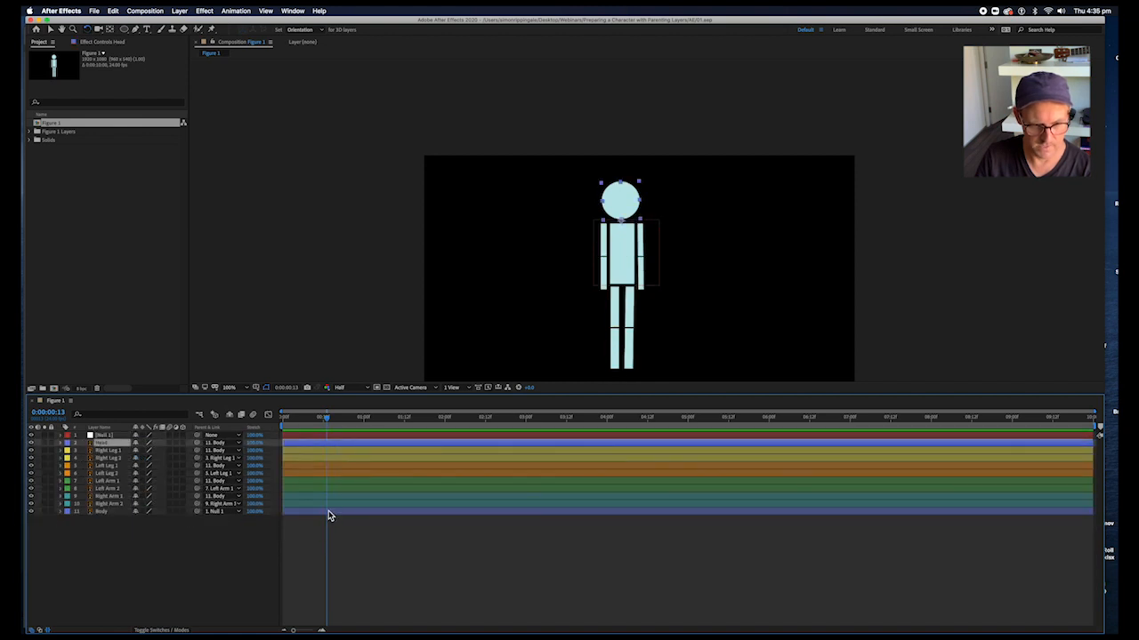
Step: Reveal Rotation on every layer from Head to Body and set starting rotation keyframes on all of them at 0:00:00:13
left_click(328, 511, "shift")
key("r")
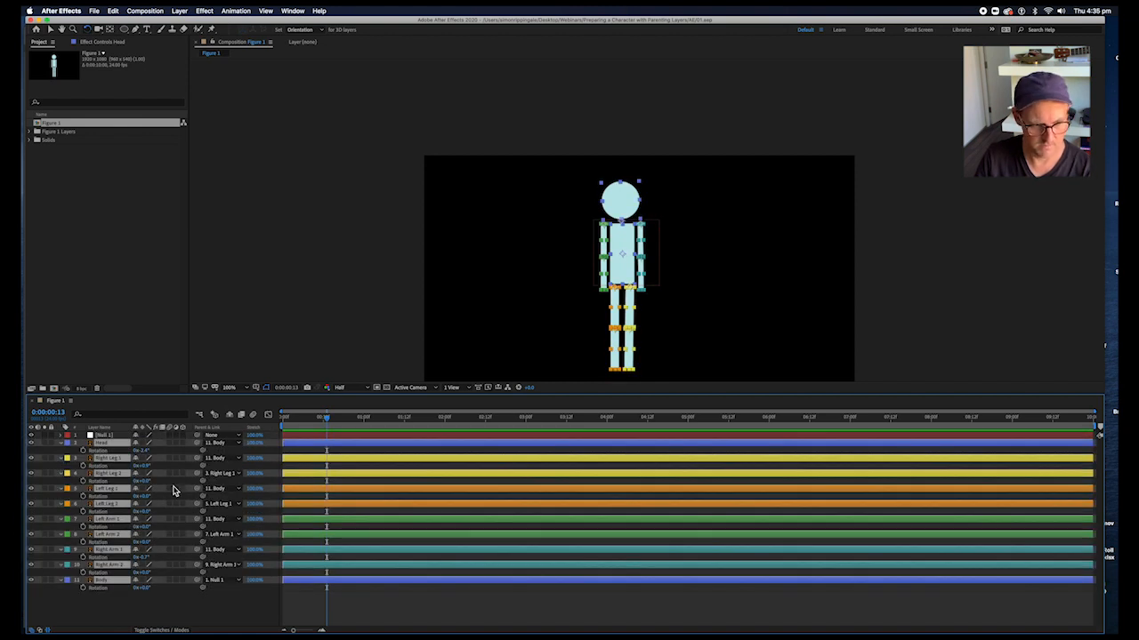
left_click(84, 453)
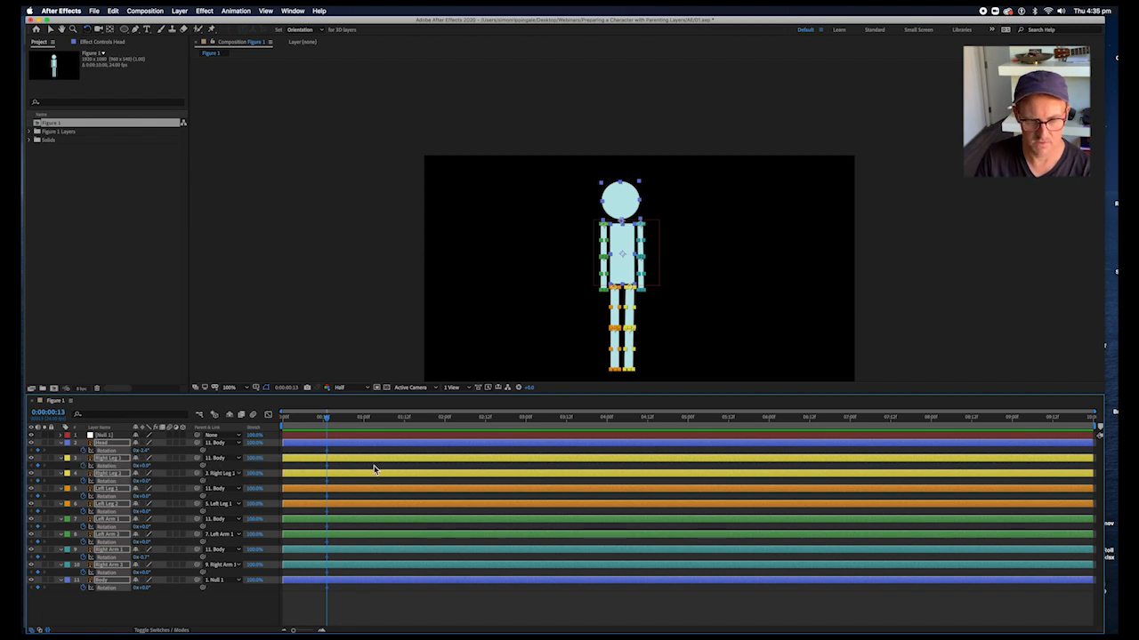
Step: Raise Right Arm 1 to horizontal at 0:00:01:09, keyframing its rotation at about -87.8°
mouse_move(326, 419)
left_mouse_down()
mouse_move(337, 419)
mouse_move(327, 422)
left_mouse_up()
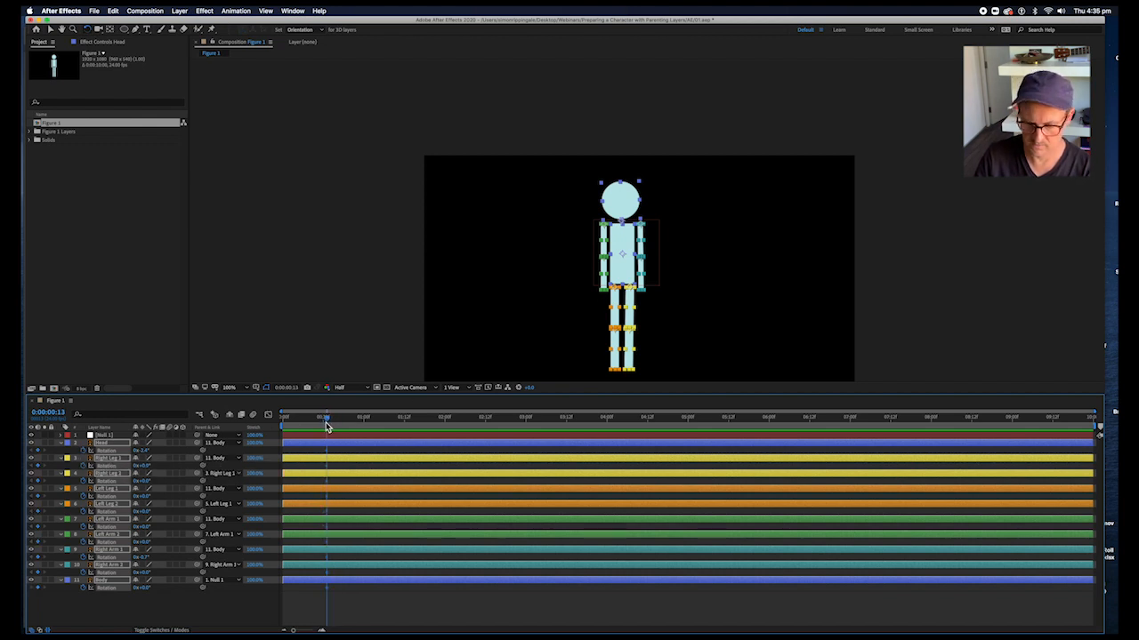
key("space")
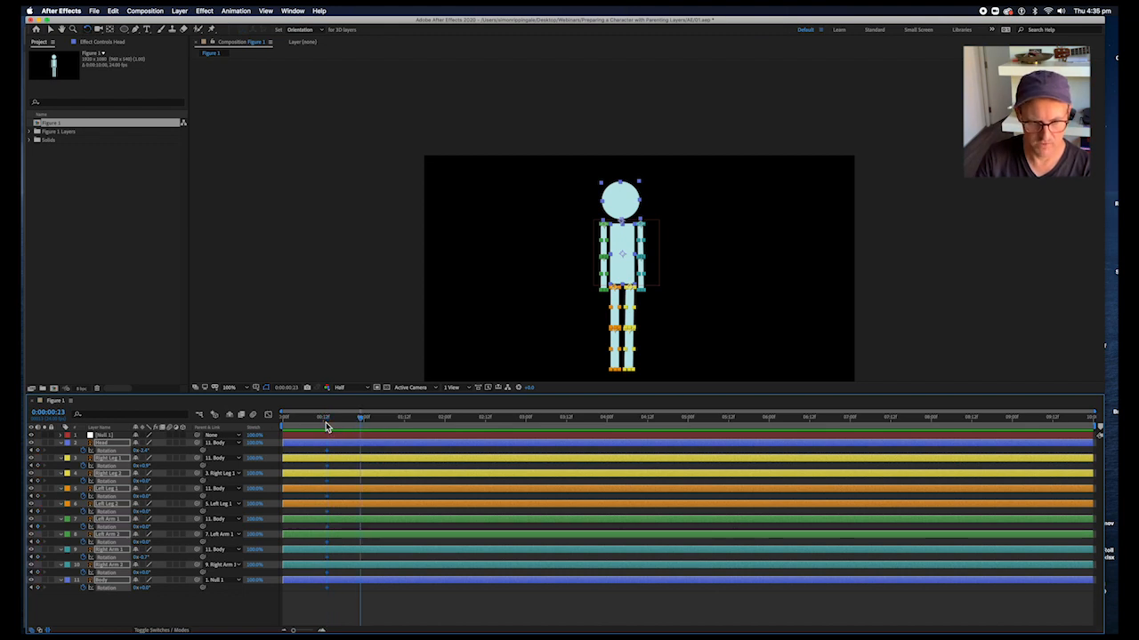
left_click(402, 605)
left_click(388, 550)
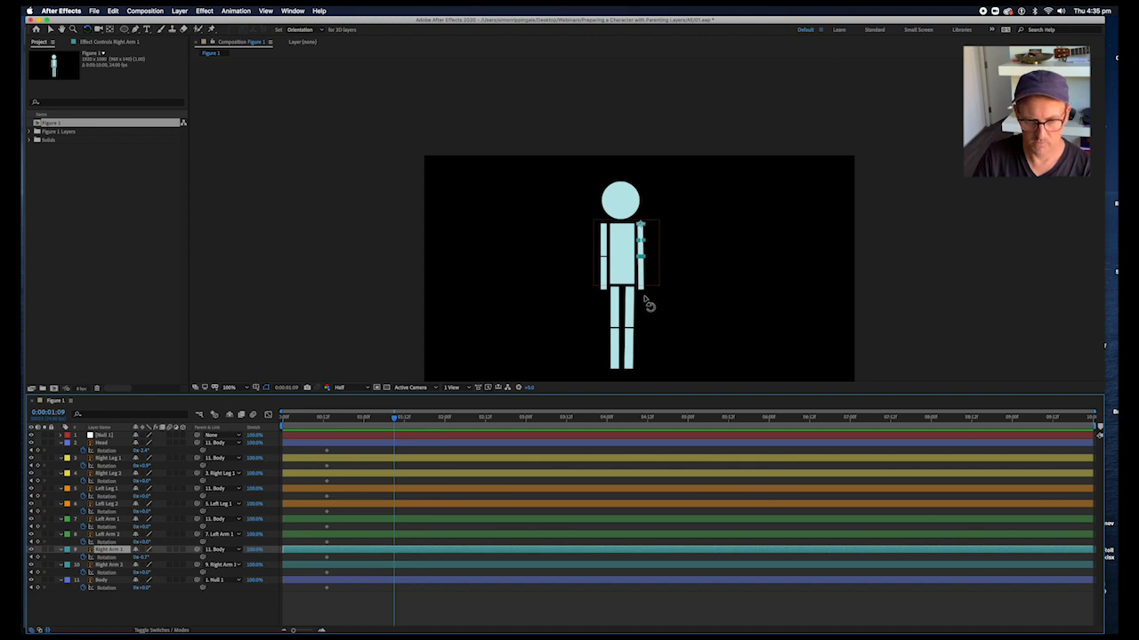
left_click_drag(646, 260, 681, 229)
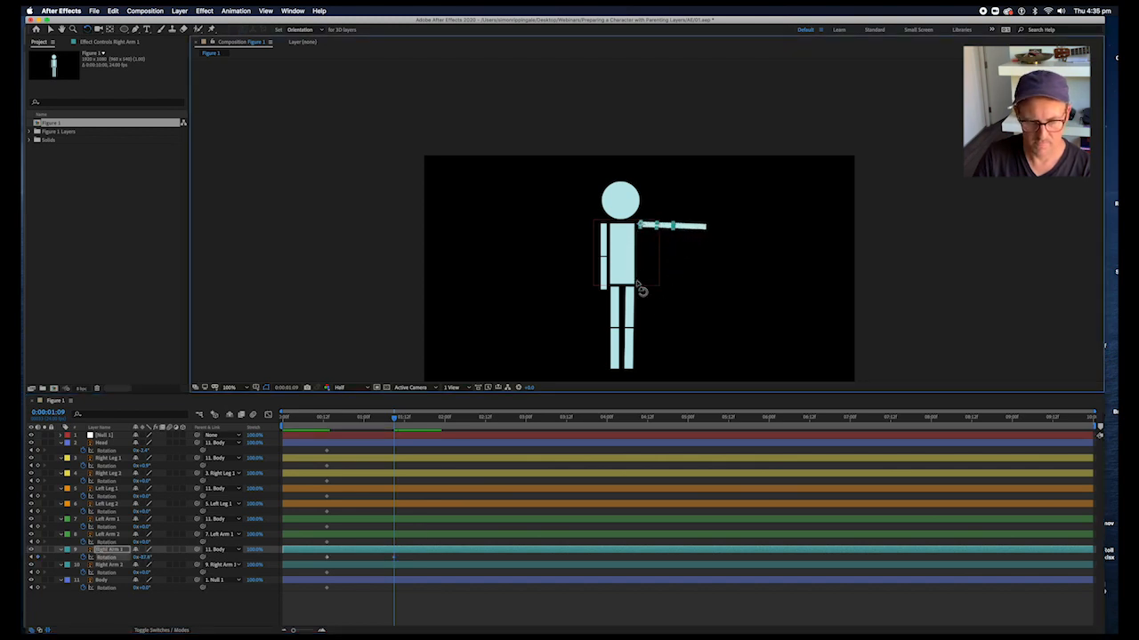
Step: Keyframe a waving motion on Right Arm 2 by rotating the forearm back and forth at intervals from 0:00:01:09 to 0:00:02:01
left_click(403, 565)
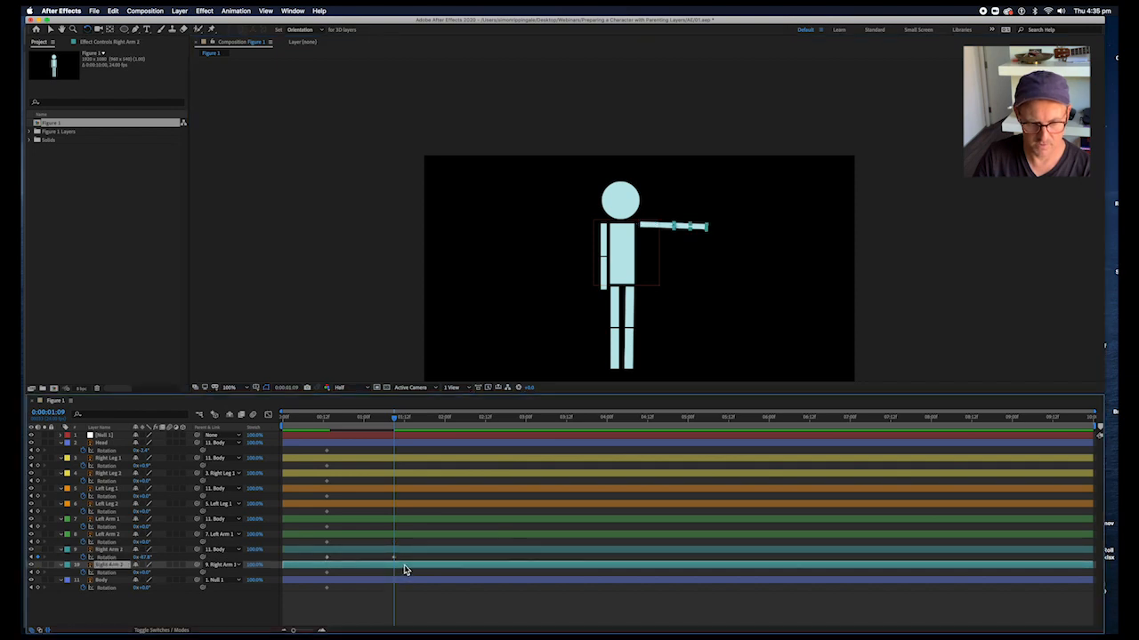
left_click_drag(707, 231, 678, 185)
left_click_drag(394, 421, 405, 421)
left_click_drag(676, 205, 667, 242)
left_click_drag(407, 418, 417, 419)
left_click_drag(691, 214, 674, 200)
left_click_drag(421, 420, 437, 421)
left_click_drag(678, 208, 691, 199)
left_click_drag(434, 417, 447, 417)
left_click_drag(684, 211, 673, 207)
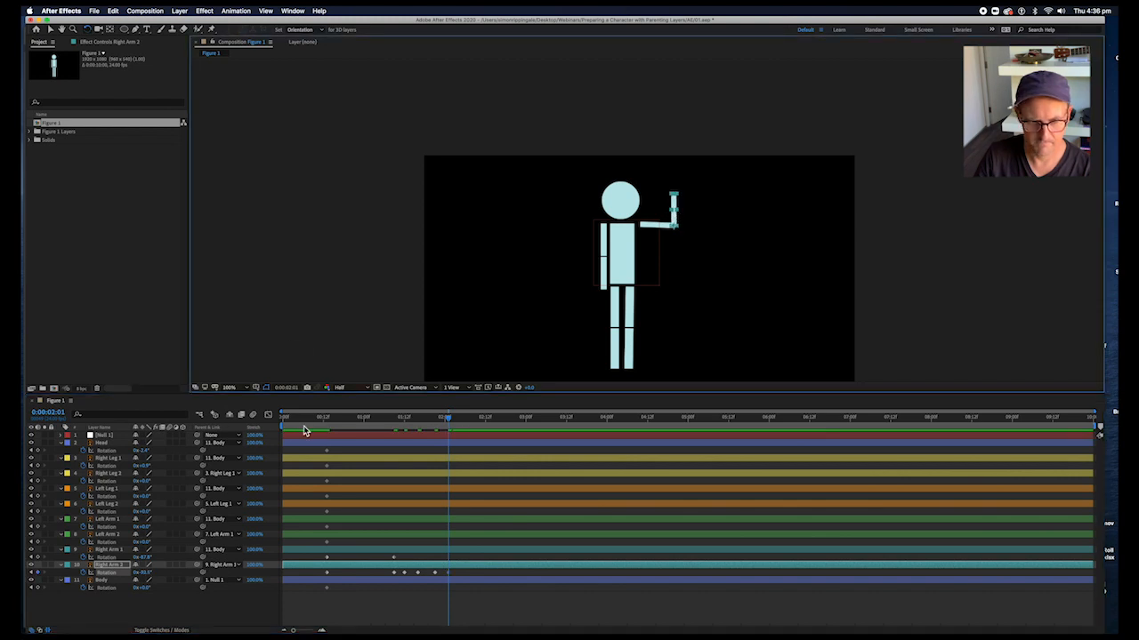
Step: Preview the wave and shift the later Right Arm 1 and Right Arm 2 keyframes earlier so they begin at 0:00:00:22
left_click(310, 419)
key("space")
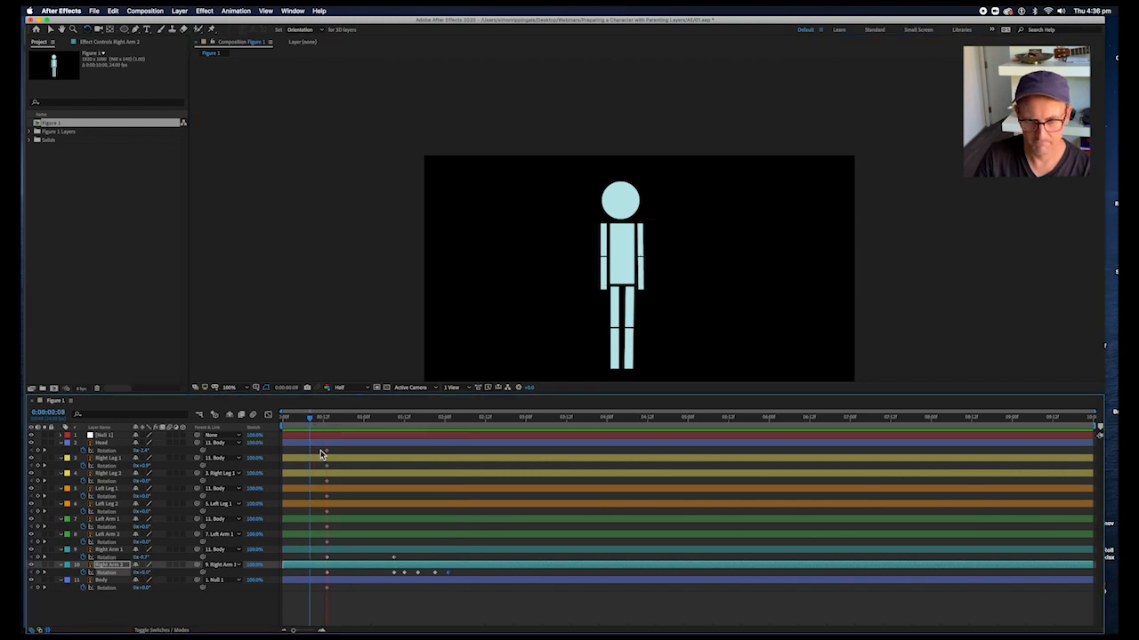
mouse_move(380, 419)
left_mouse_down()
mouse_move(326, 429)
mouse_move(380, 435)
left_mouse_up()
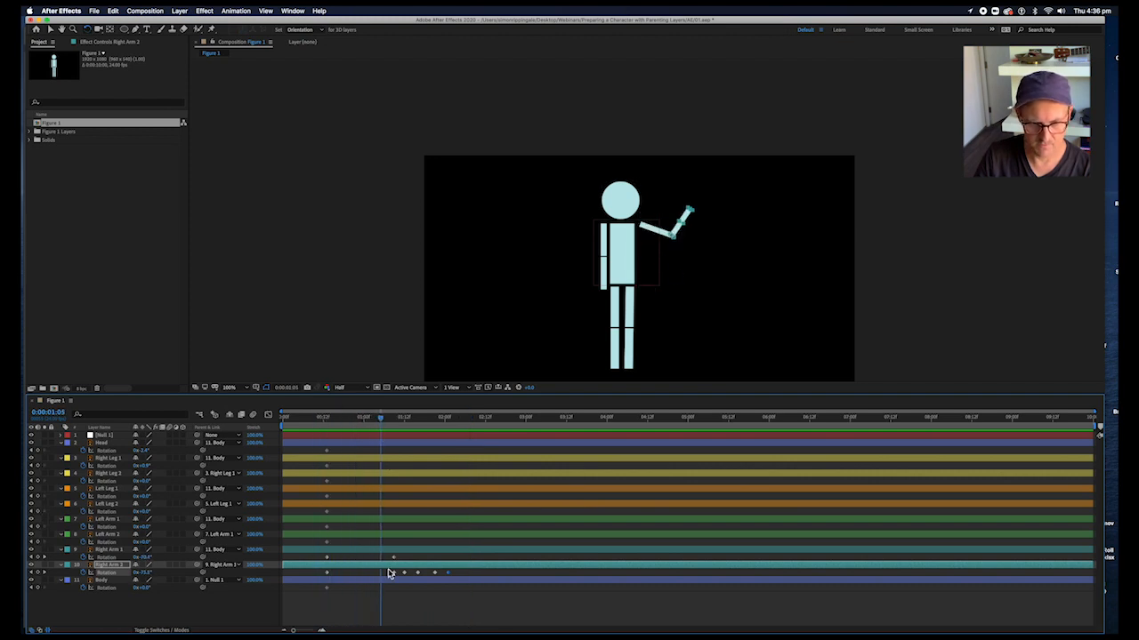
left_click_drag(372, 561, 396, 574)
left_click(315, 419)
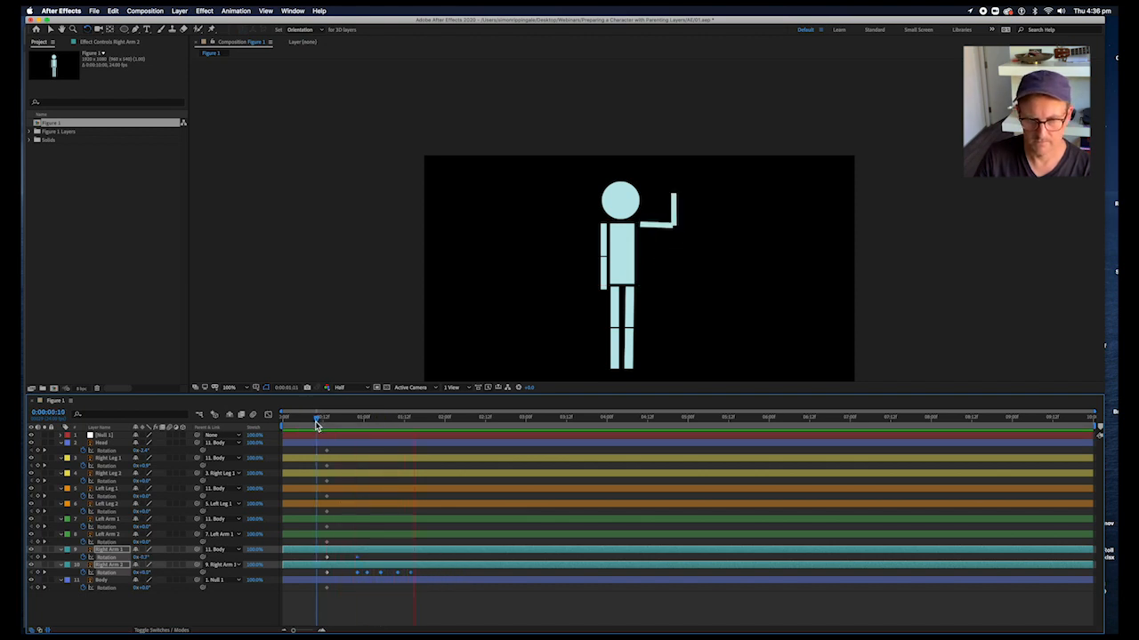
Step: Copy Right Arm 2's starting rotation keyframe to 0:00:00:22 so the forearm stays straight while the arm rises, and preview it
left_click_drag(321, 425, 355, 422)
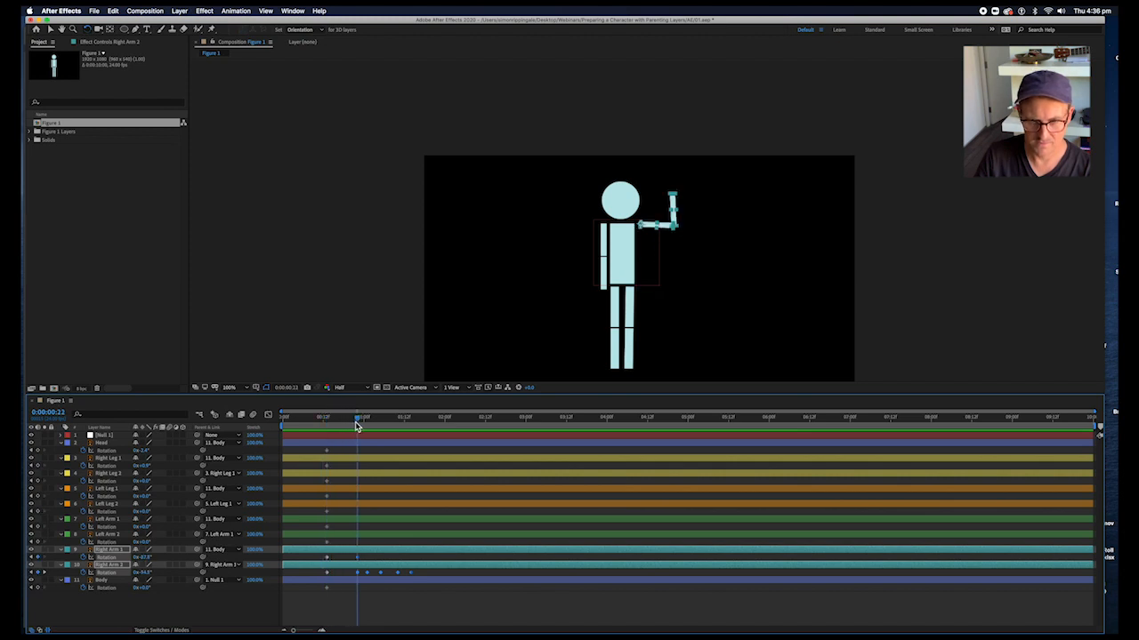
left_click(373, 614)
left_click(325, 573)
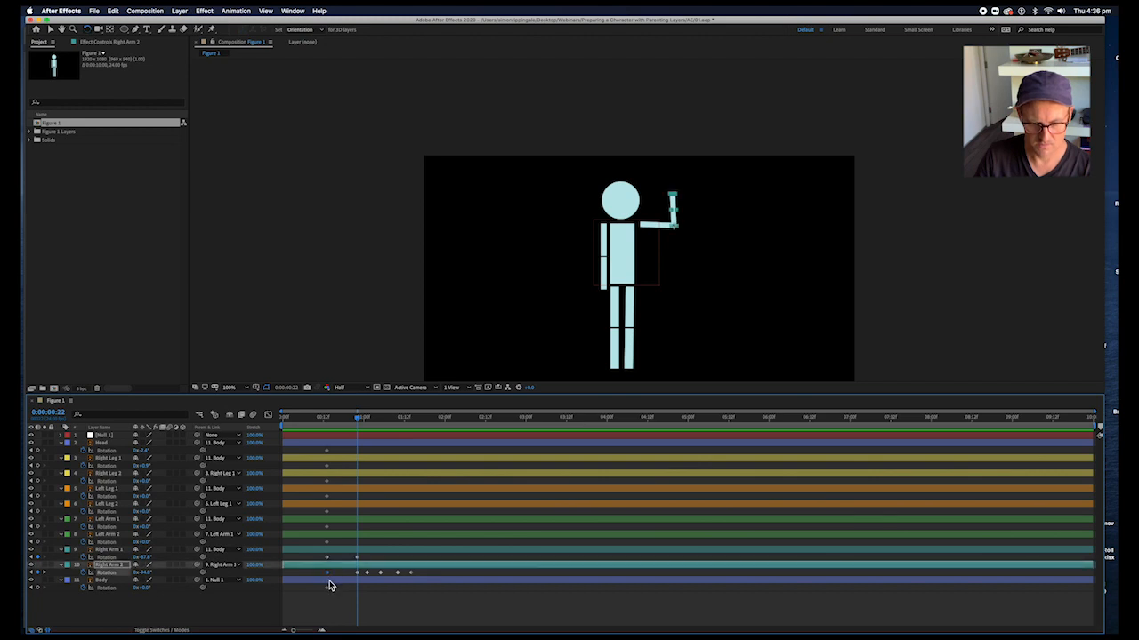
key("super+v")
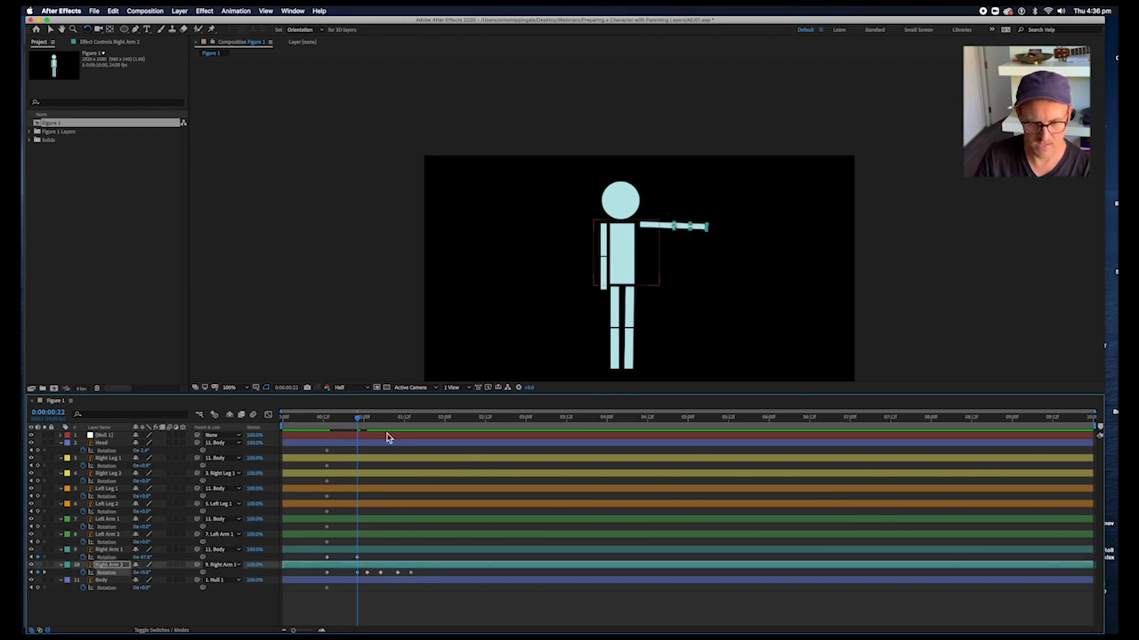
key("space")
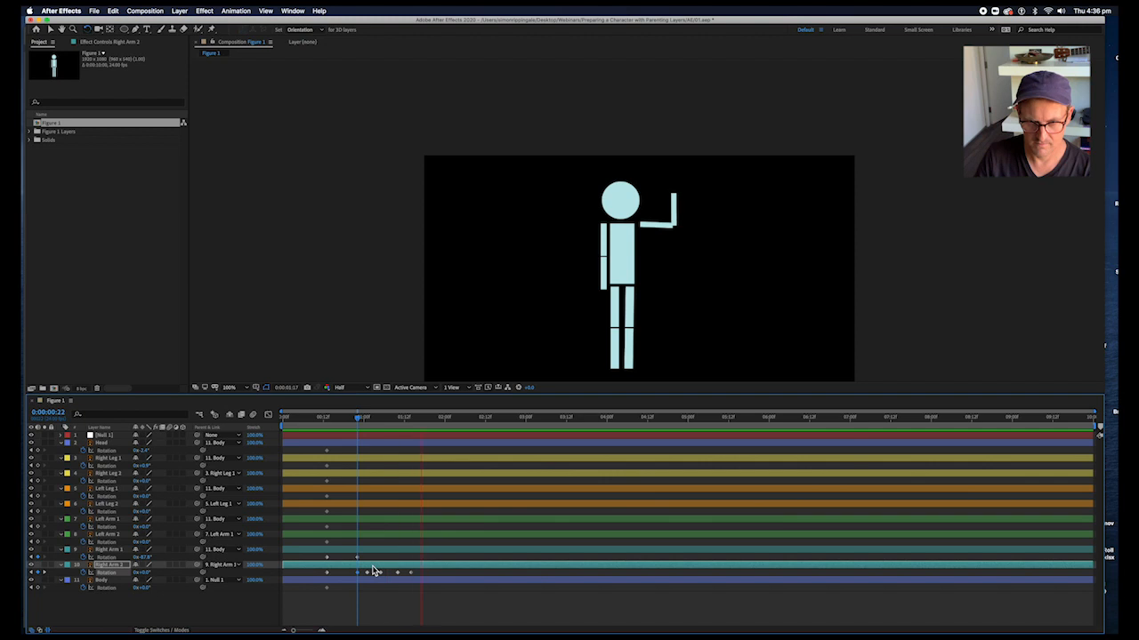
key("space")
Step: End the work area at 0:00:02:03 and preview the wave within it
left_click_drag(391, 419, 454, 426)
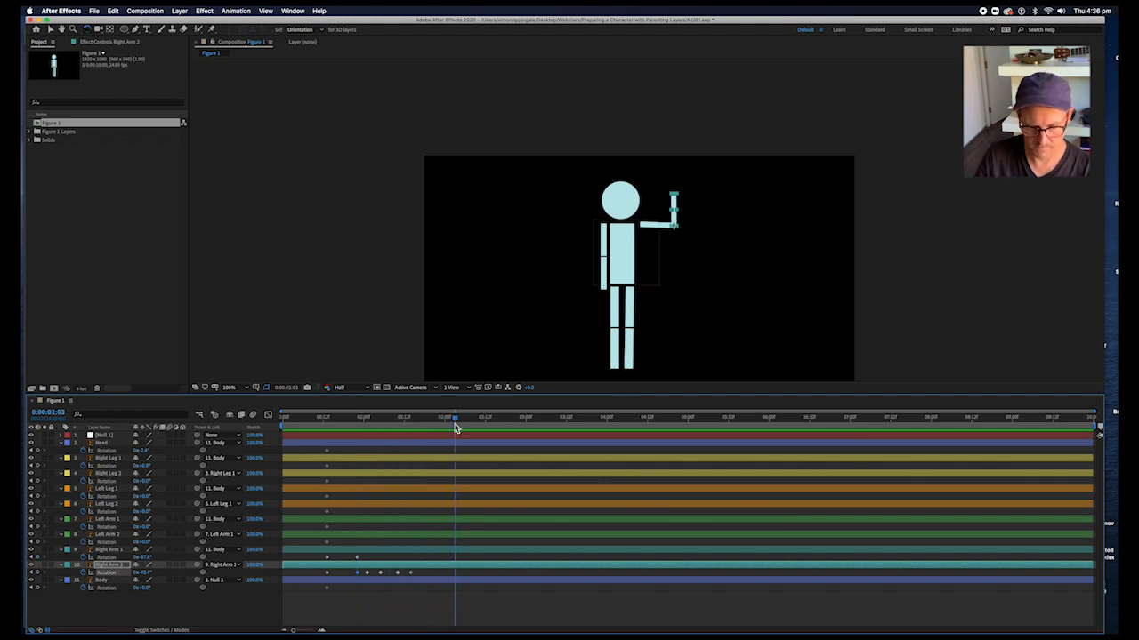
key("n")
key("space")
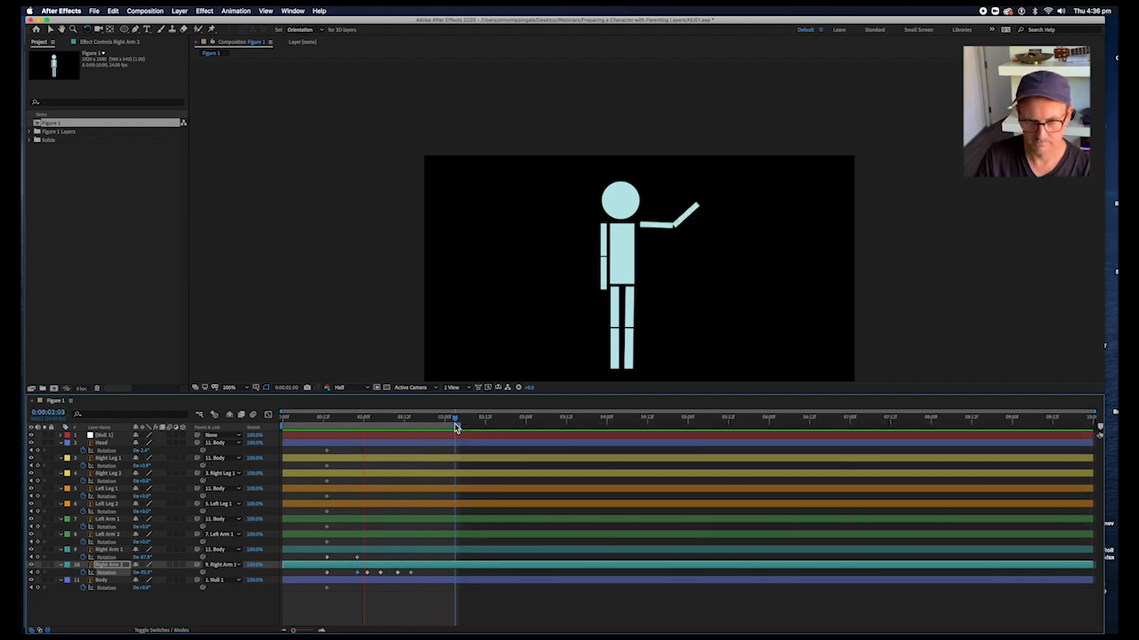
key("space")
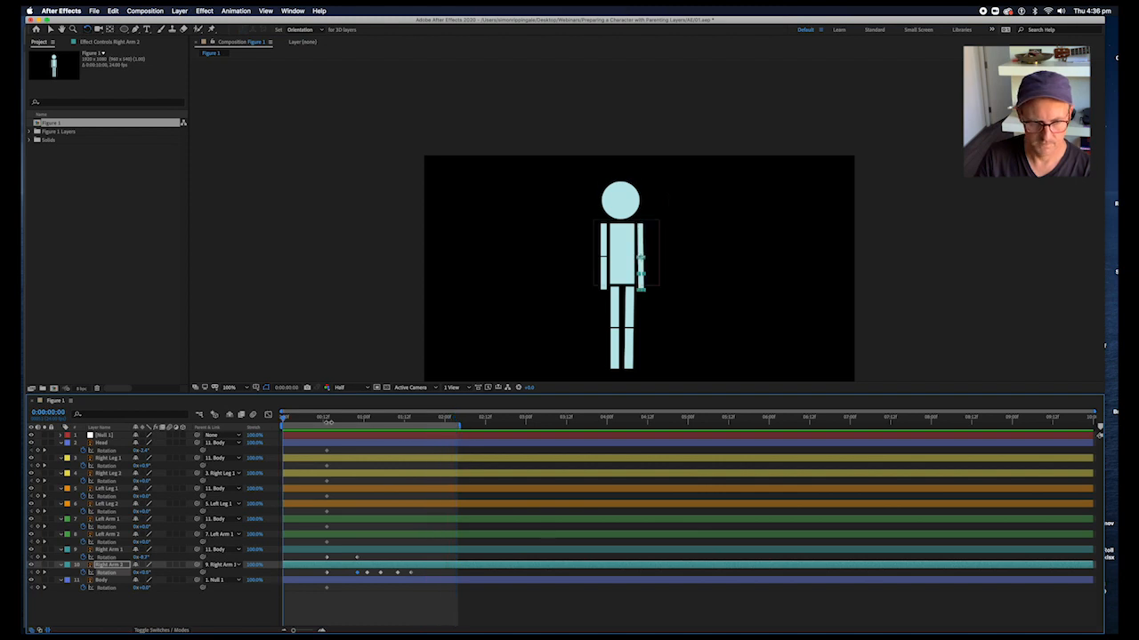
key("equal")
key("equal")
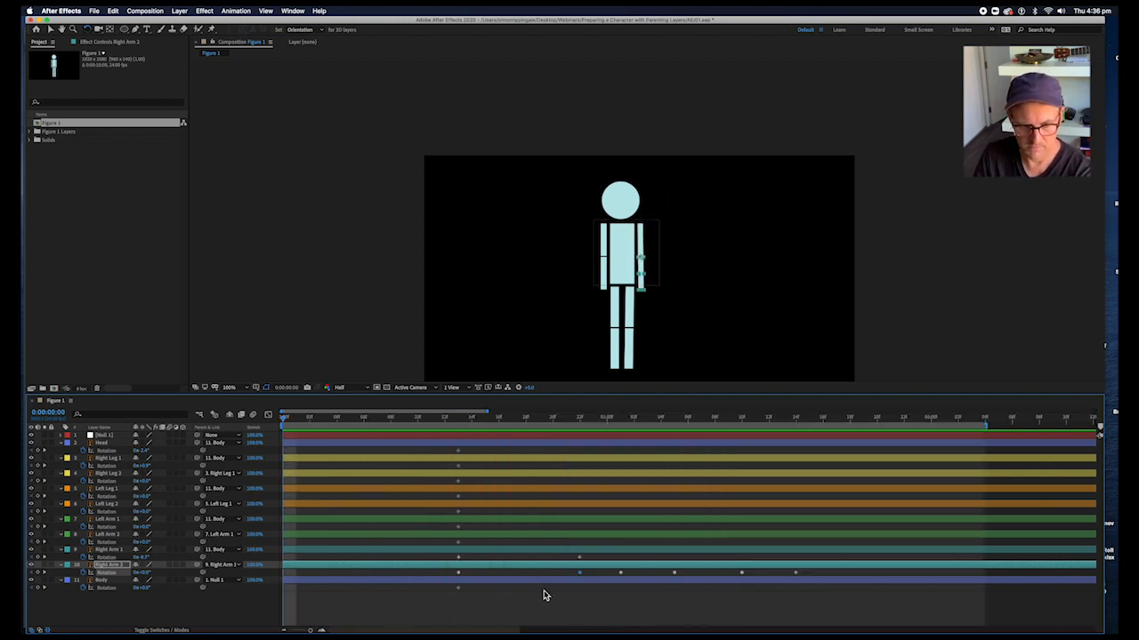
key("space")
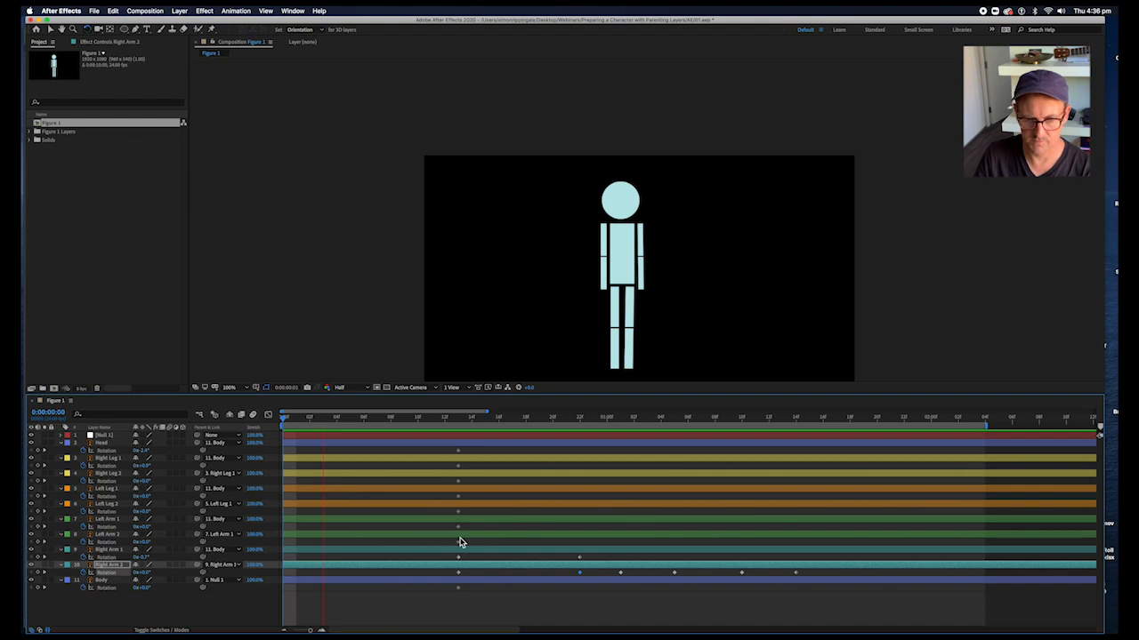
key("space")
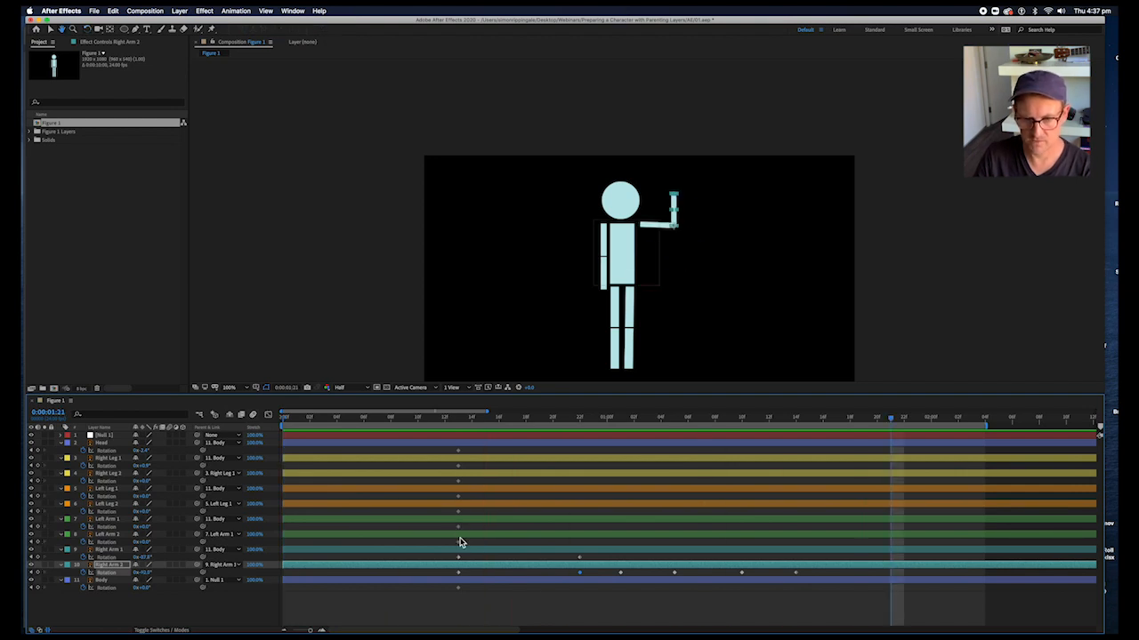
Step: Move the Head's starting rotation keyframe to 0:00:00:23, tilt the head to about 13.4° at 0:00:01:00, and preview the tilt
left_click_drag(465, 422, 606, 440)
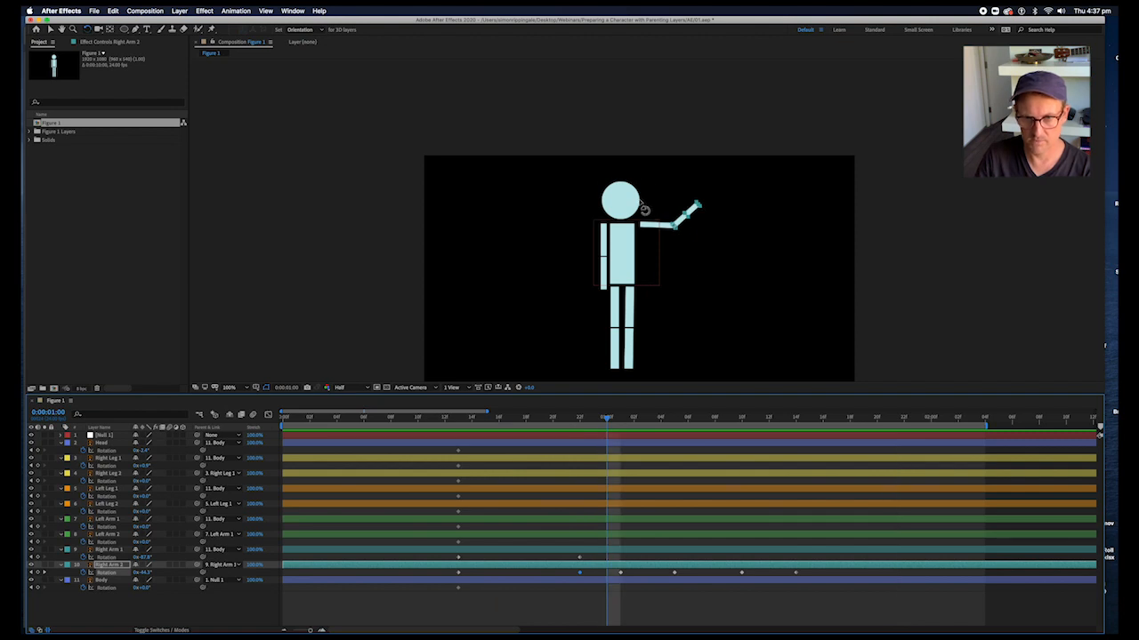
left_click(628, 199)
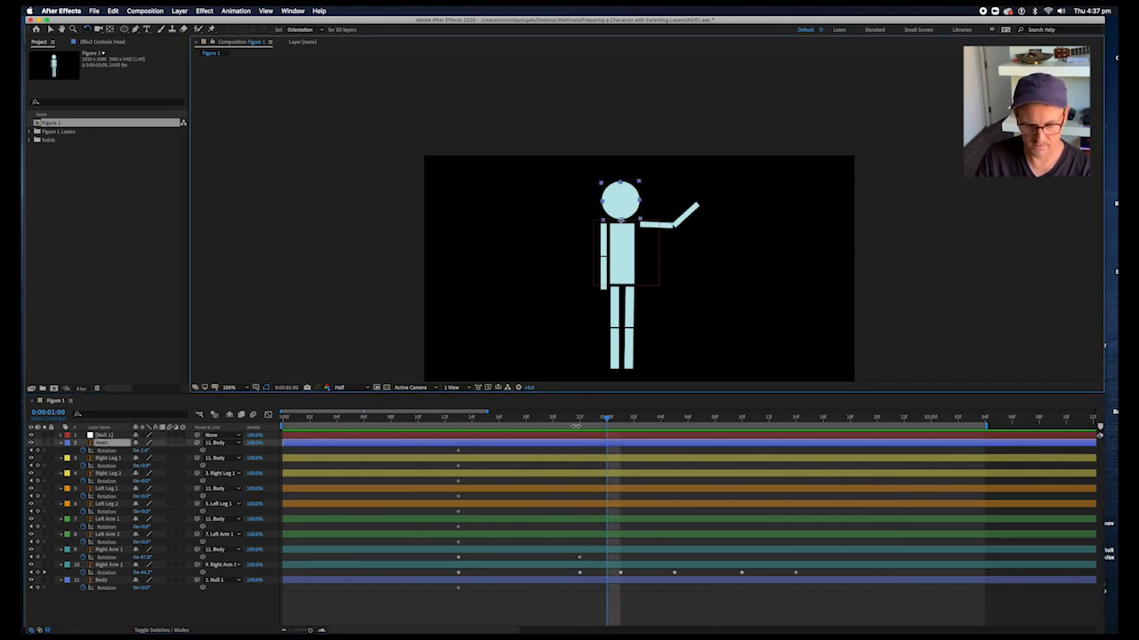
left_click_drag(459, 454, 596, 460)
left_click_drag(621, 204, 630, 205)
left_click(455, 425)
key("space")
key("space")
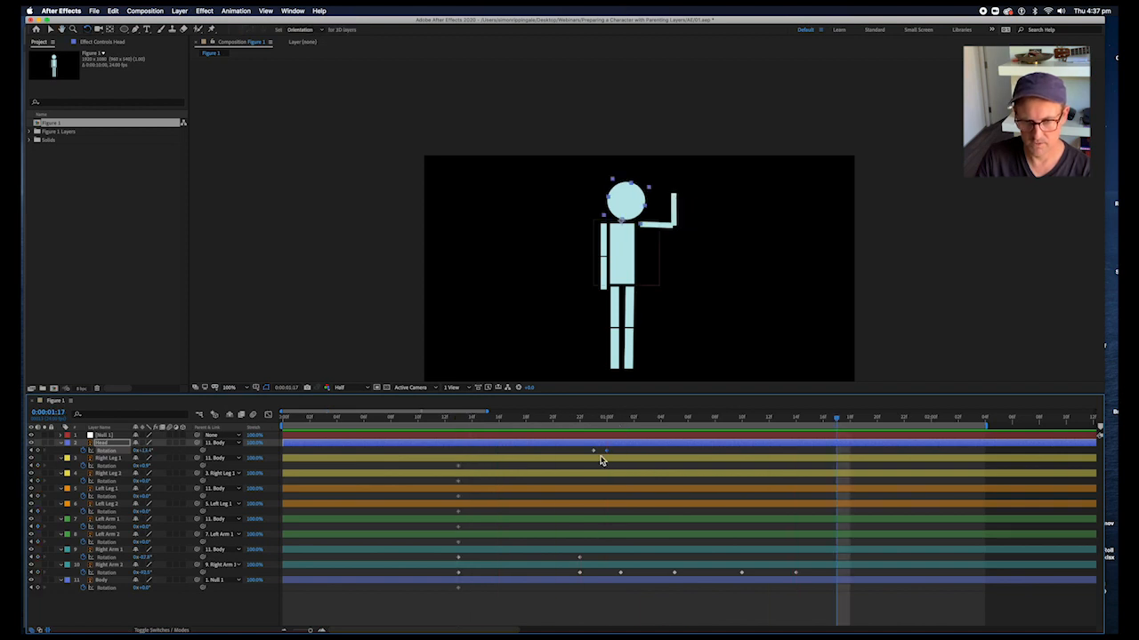
Step: Retime the Head's rotation keyframes to 0:00:00:21 and 0:00:01:01 and preview the slower tilt
left_click(464, 423)
key("space")
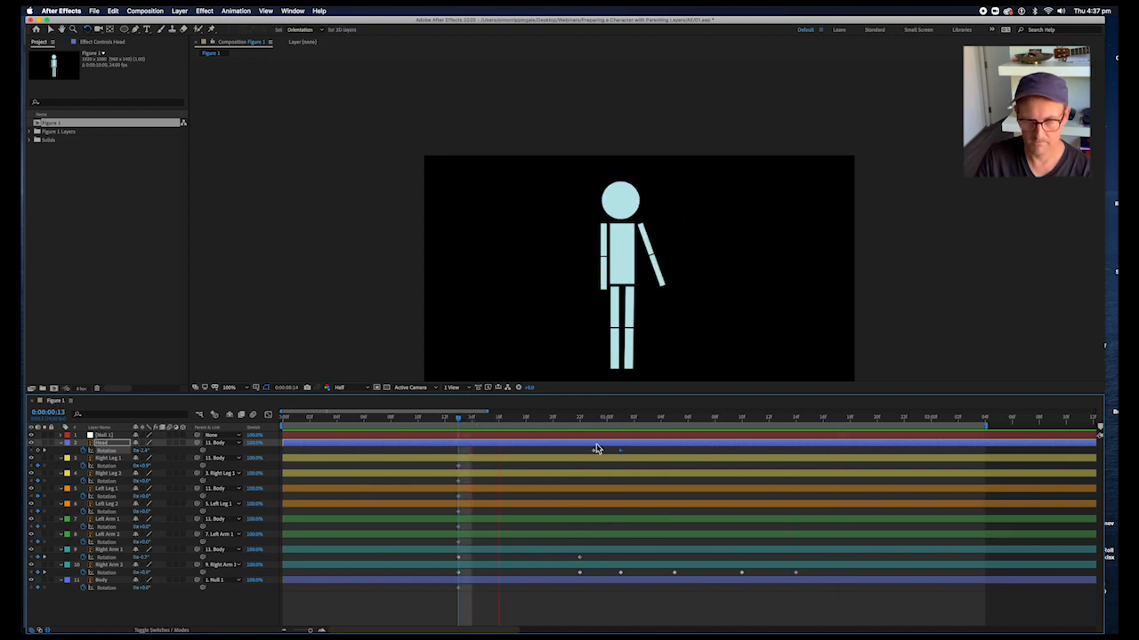
key("space")
left_click(592, 419)
left_click_drag(592, 451, 566, 450)
left_click(514, 419)
key("space")
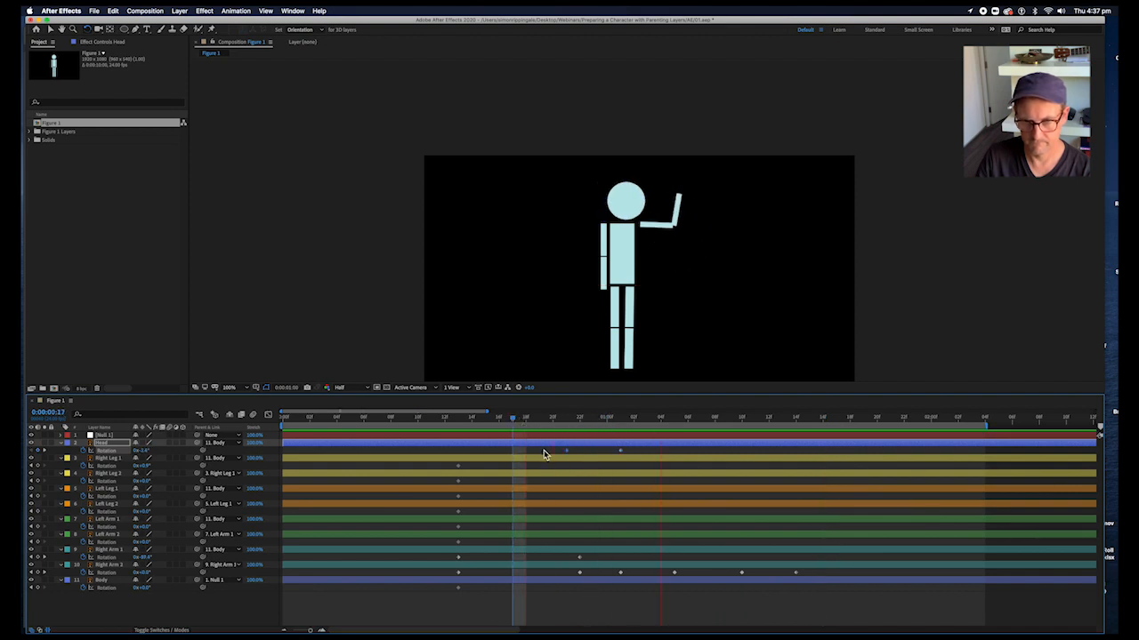
key("space")
key("space")
key("space")
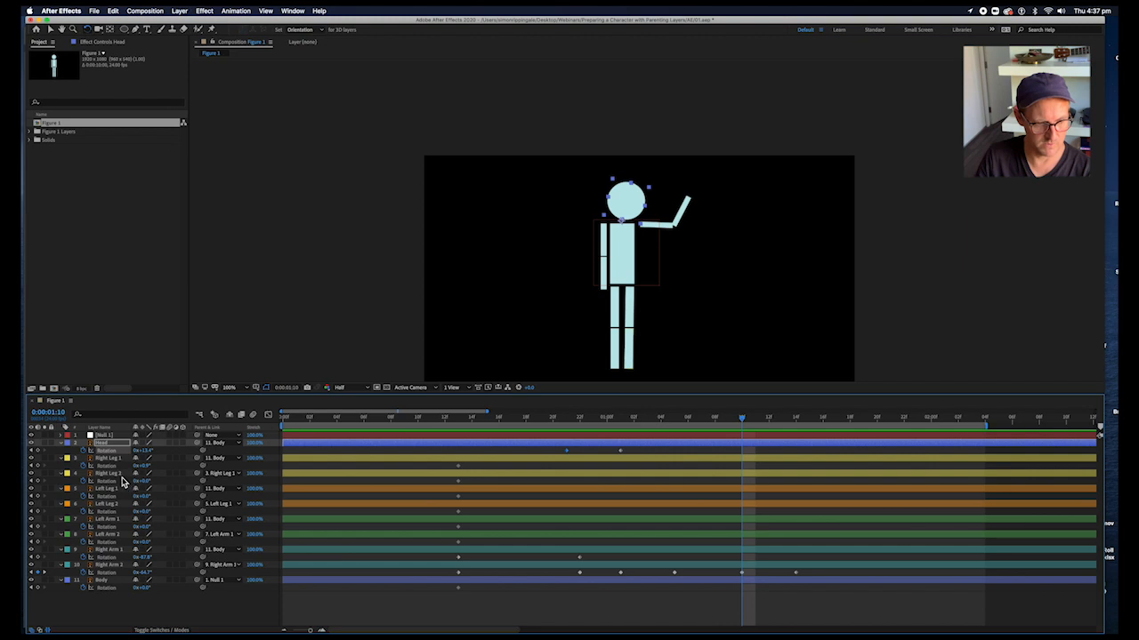
Step: Move Left Arm 1's starting keyframe to 0:00:01:03, swing the arm about 10° away from the body at 0:00:01:10, and preview
left_click(111, 549)
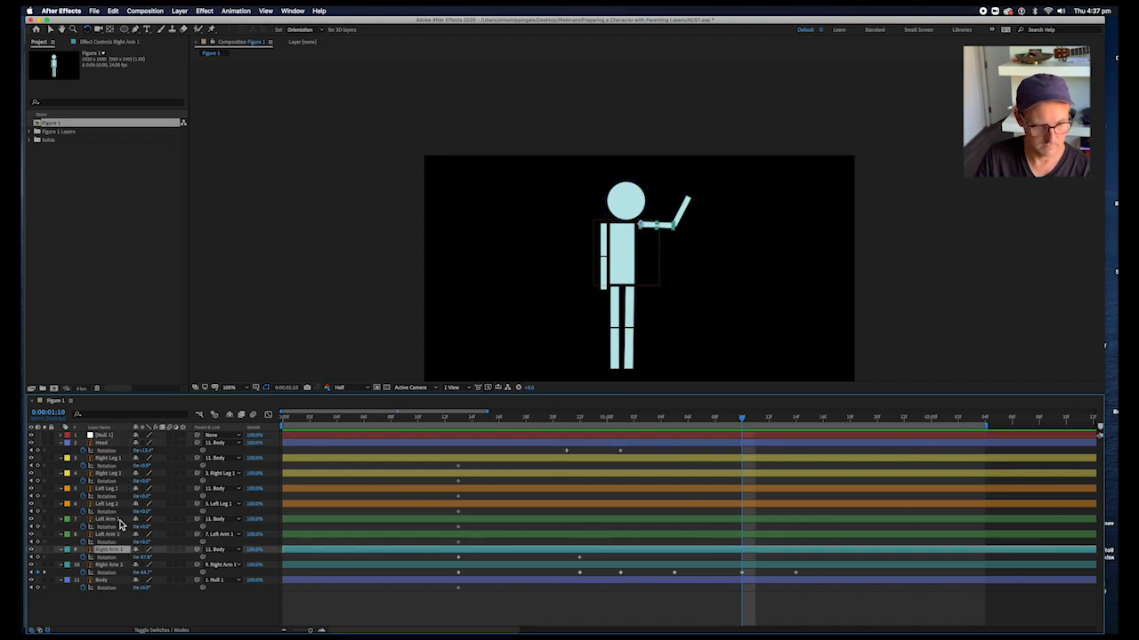
left_click(107, 519)
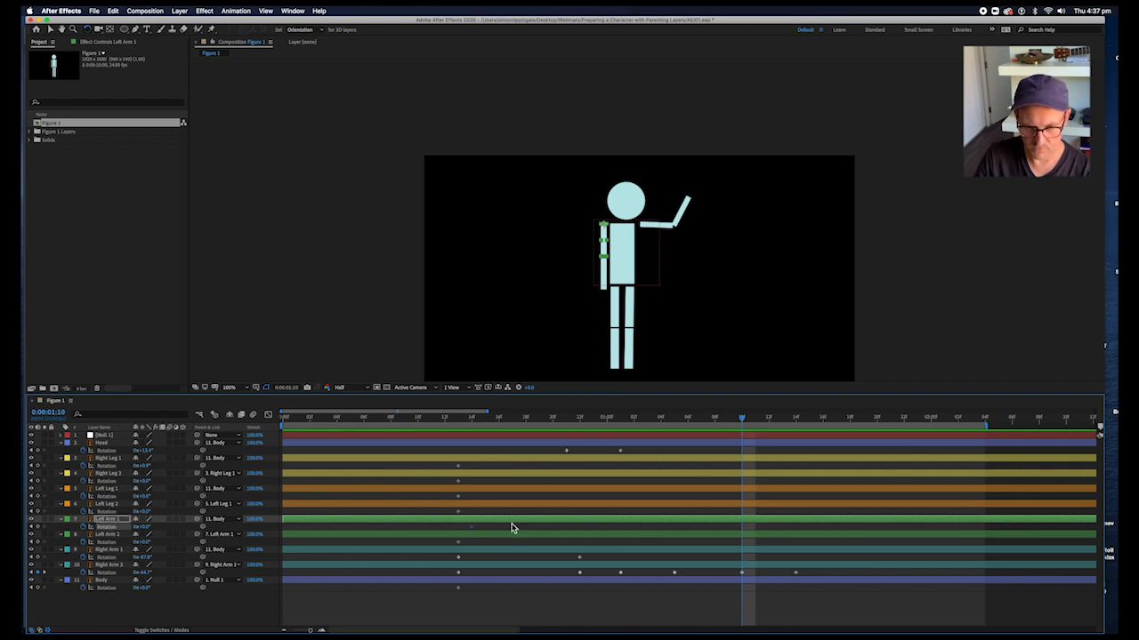
left_click_drag(602, 246, 590, 260)
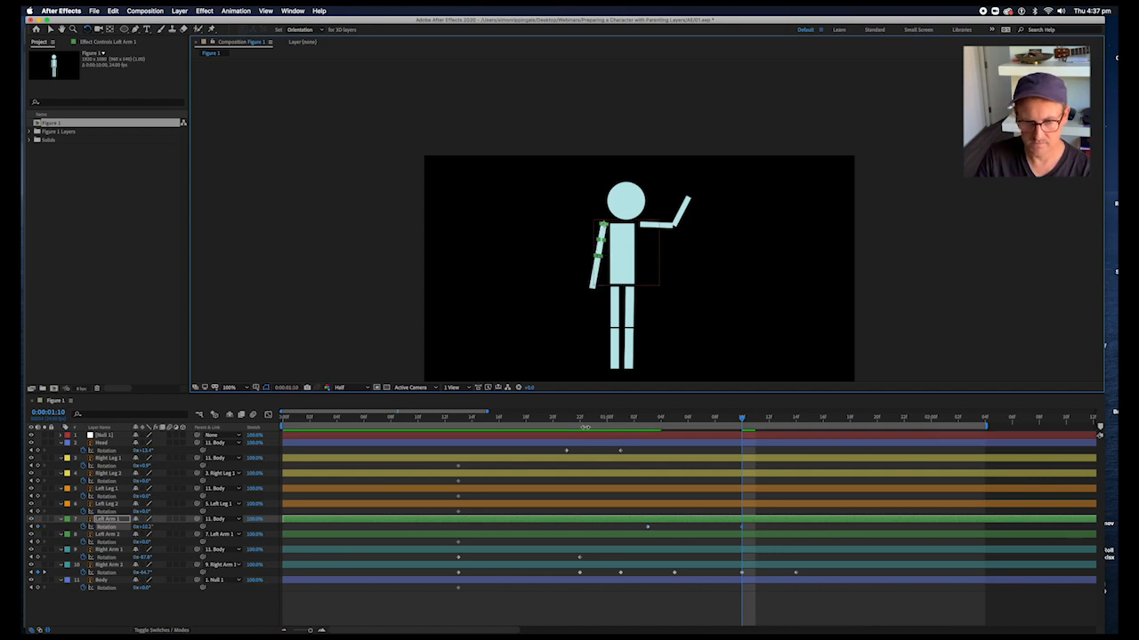
left_click(562, 421)
key("space")
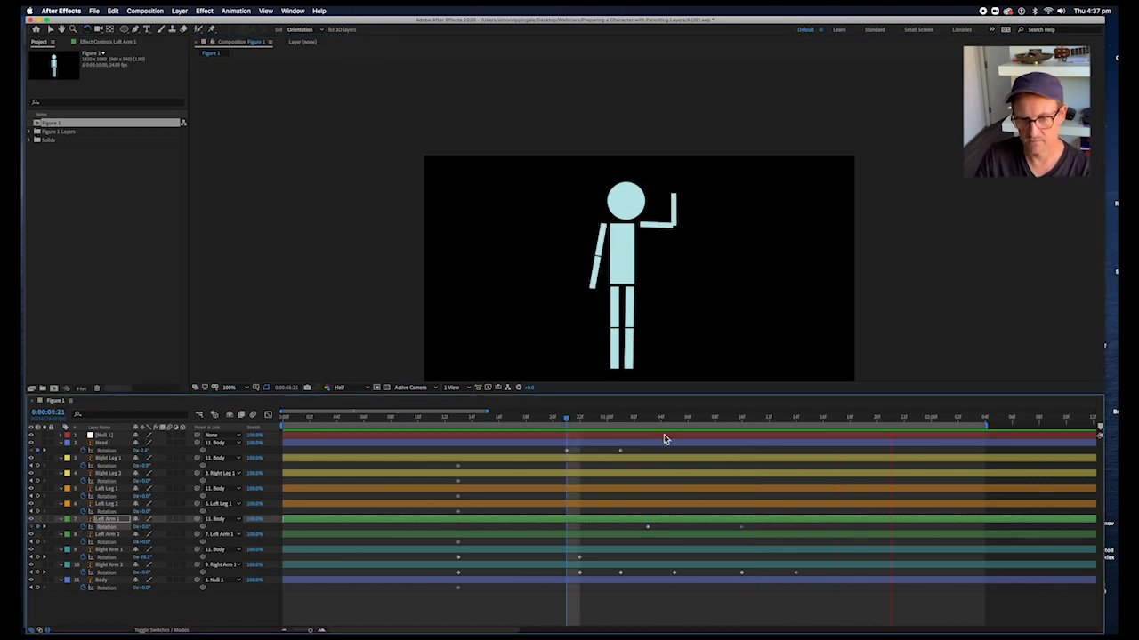
Step: Shift Left Arm 1's two rotation keyframes earlier to 0:00:00:16 and 0:00:00:20 and preview the timing
left_click_drag(755, 531, 500, 528)
left_click_drag(593, 528, 552, 529)
left_click(428, 418)
key("space")
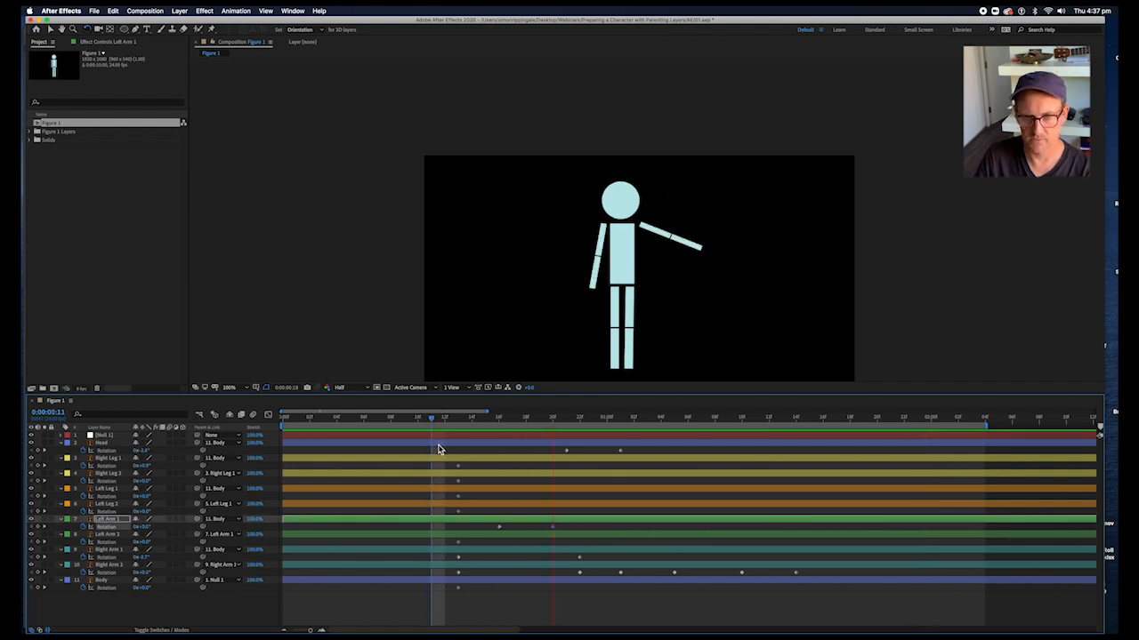
key("space")
Step: Move Left Arm 2's starting keyframe to 0:00:00:16, bend the forearm inward at 0:00:00:20, and preview the whole animation from the start
left_click_drag(470, 427, 499, 427)
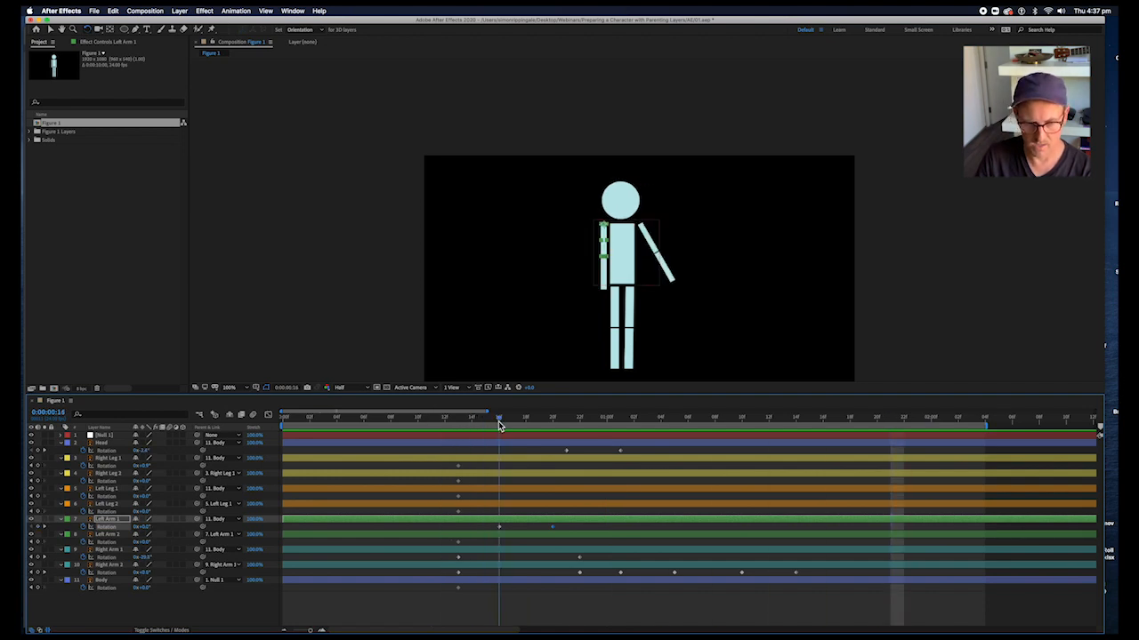
left_click(499, 534)
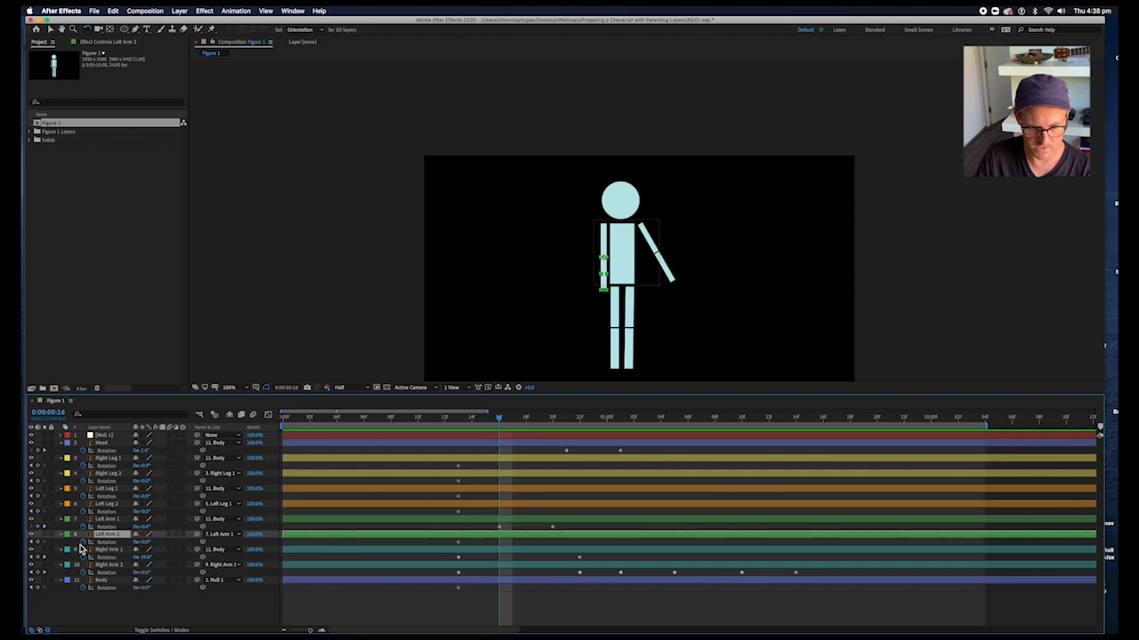
left_click_drag(458, 541, 499, 542)
left_click_drag(497, 423, 552, 428)
left_click_drag(592, 282, 597, 301)
left_click(425, 427)
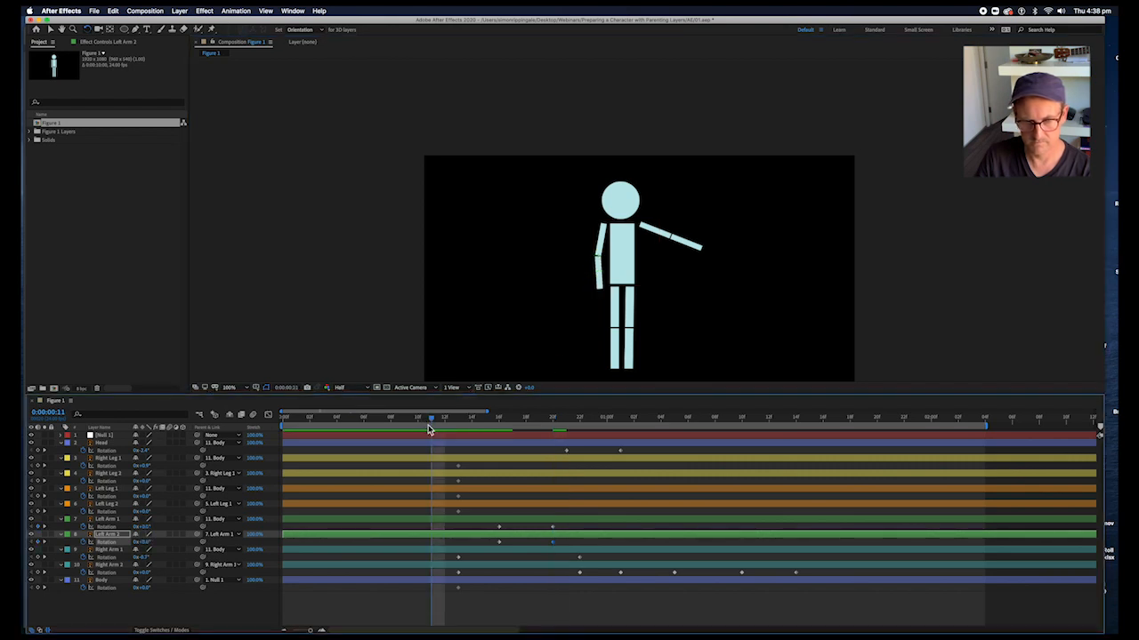
left_click(445, 418)
left_click(725, 419)
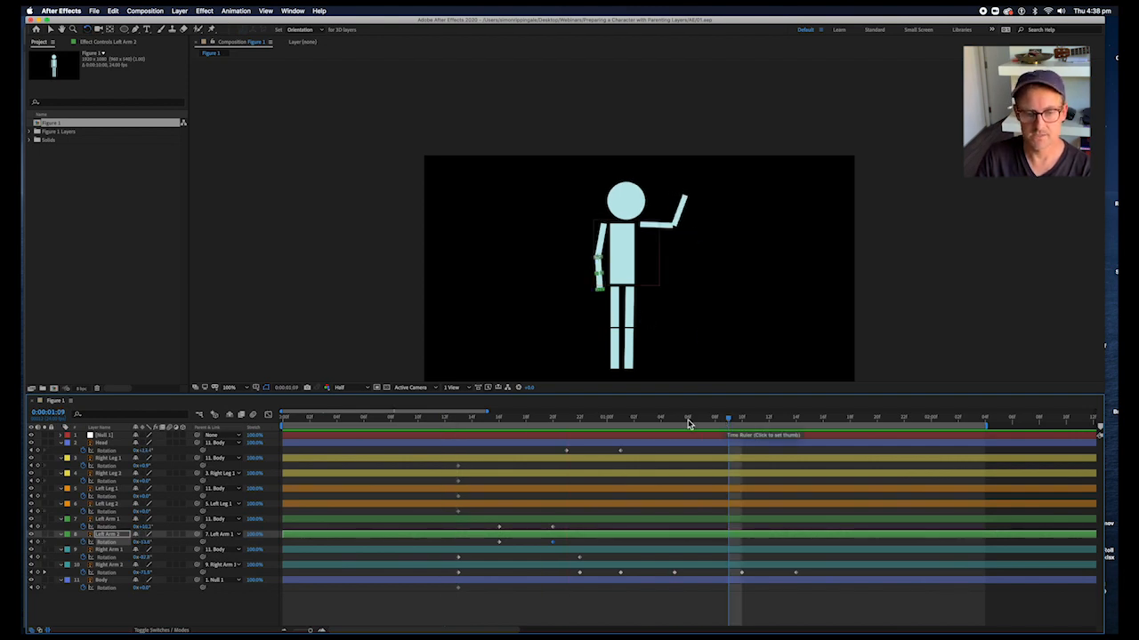
left_click_drag(473, 418, 245, 422)
key("space")
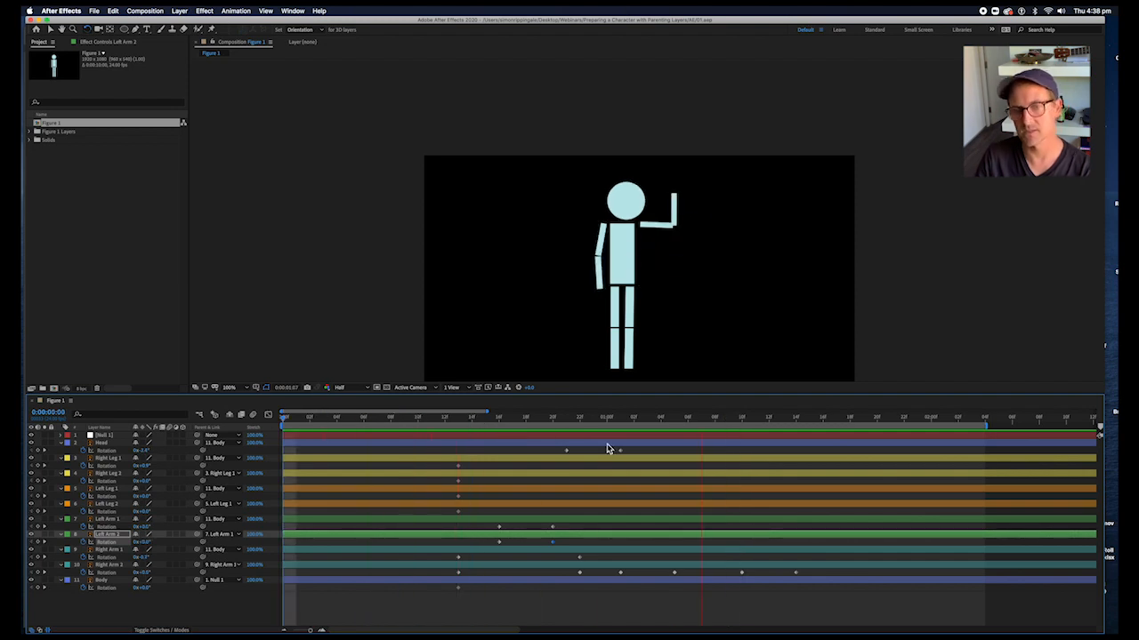
key("space")
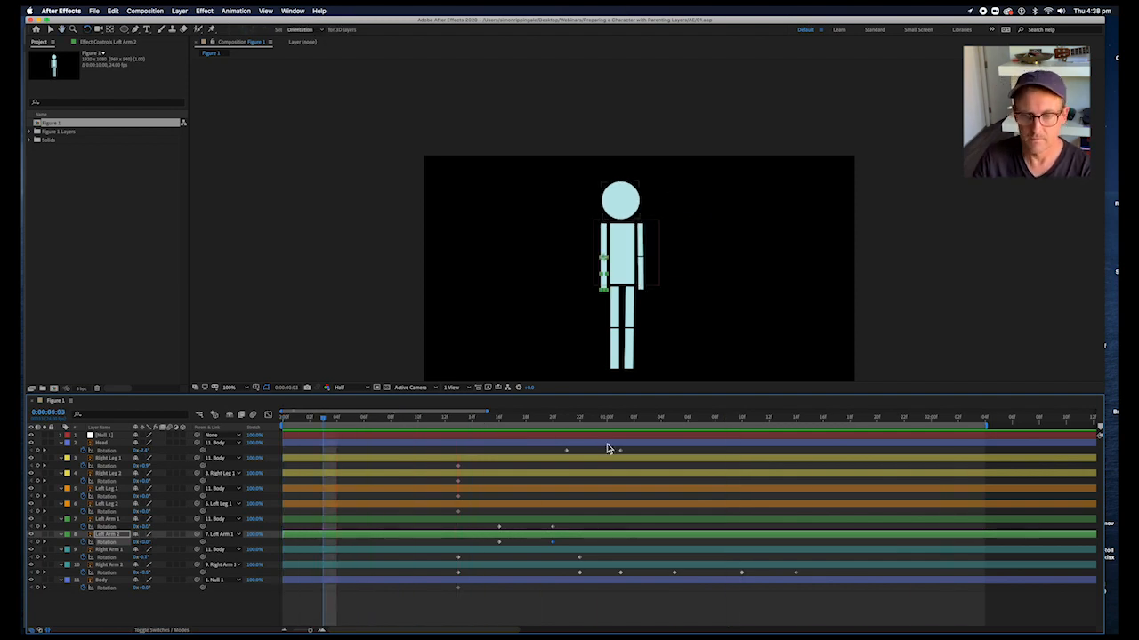